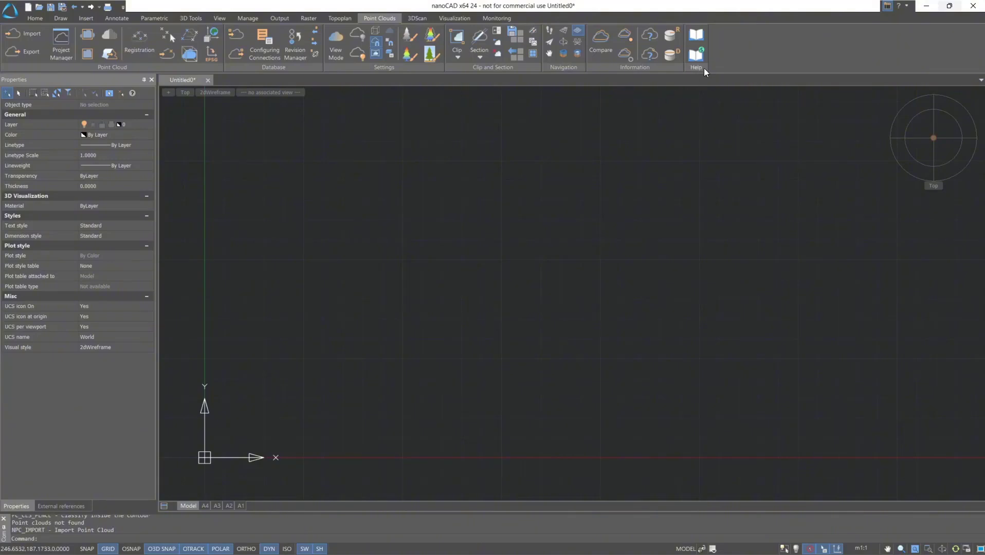
# Open the 3DScan help, look through its table of contents, and close it
pyautogui.click(697, 41)
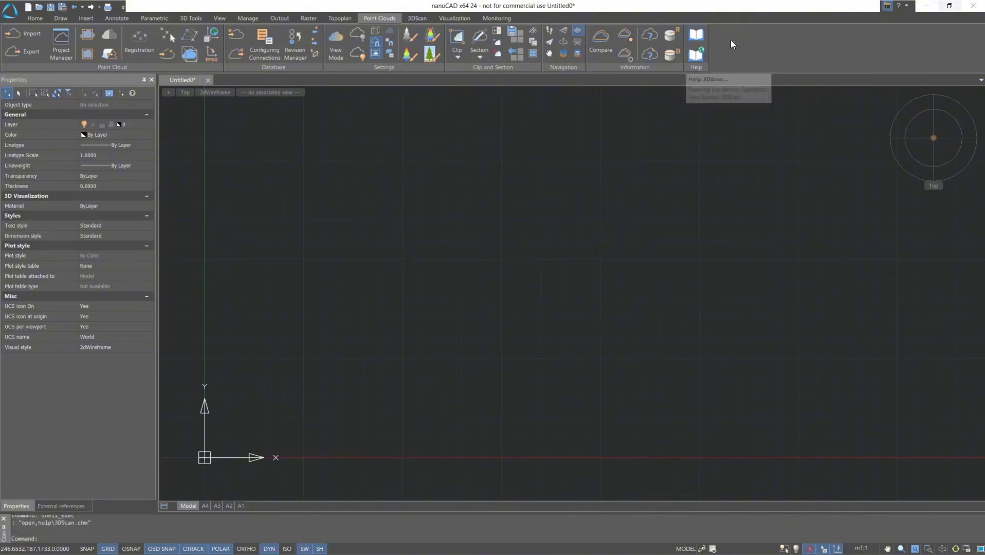
pyautogui.moveTo(636, 66); pyautogui.dragTo(412, 117)
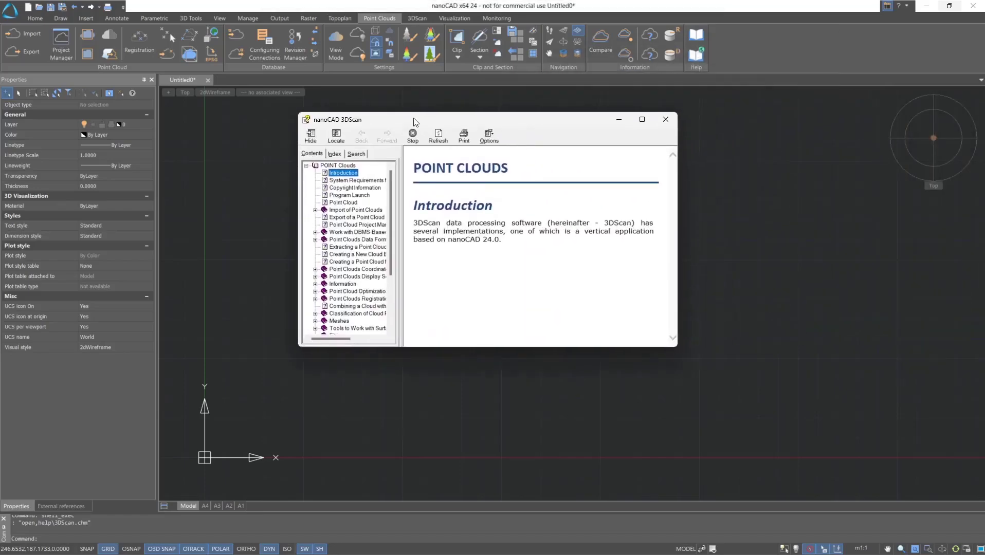
pyautogui.scroll(-3, 368, 238)
pyautogui.scroll(-1, 368, 242)
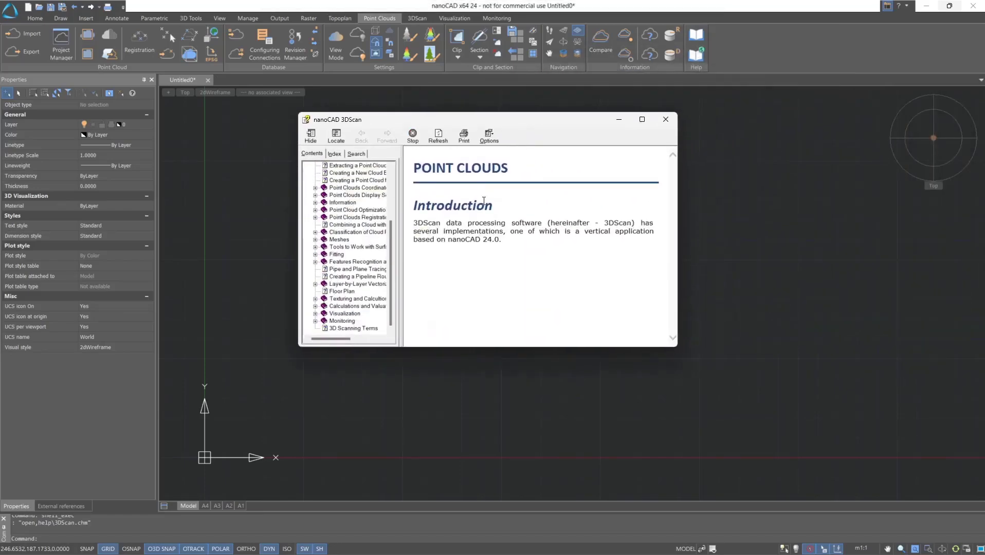
pyautogui.click(668, 121)
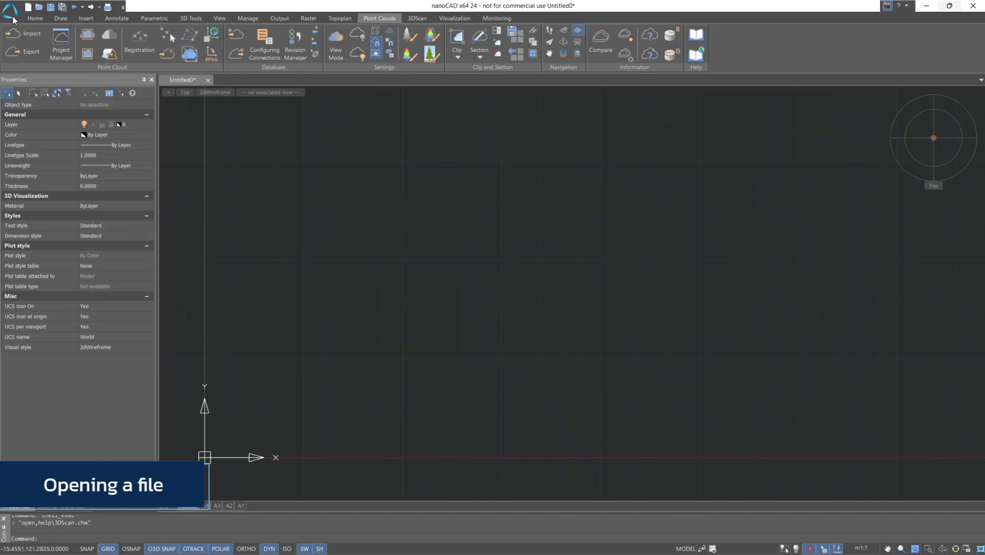
# Open the Office drawing from the Lessons Source files folder
pyautogui.click(39, 9)
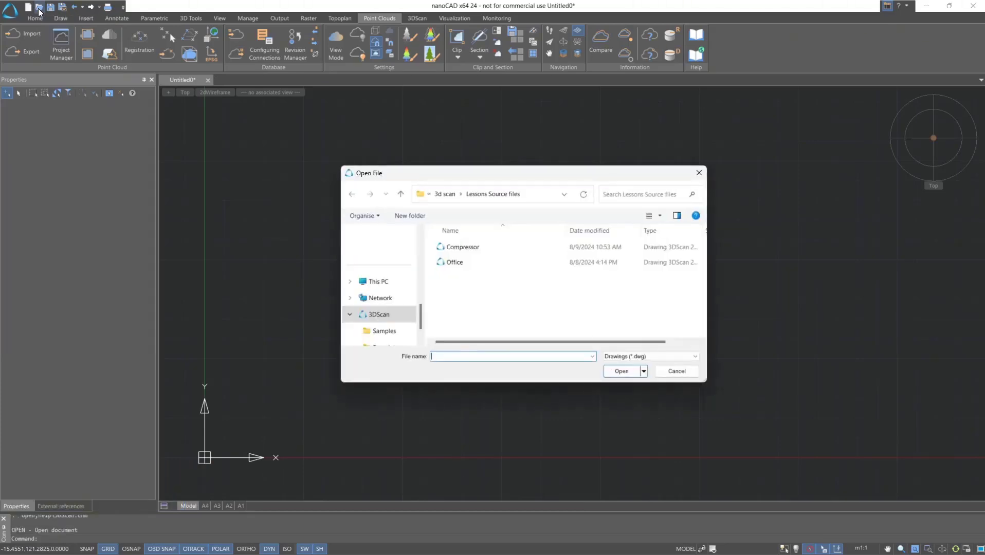
pyautogui.click(448, 263)
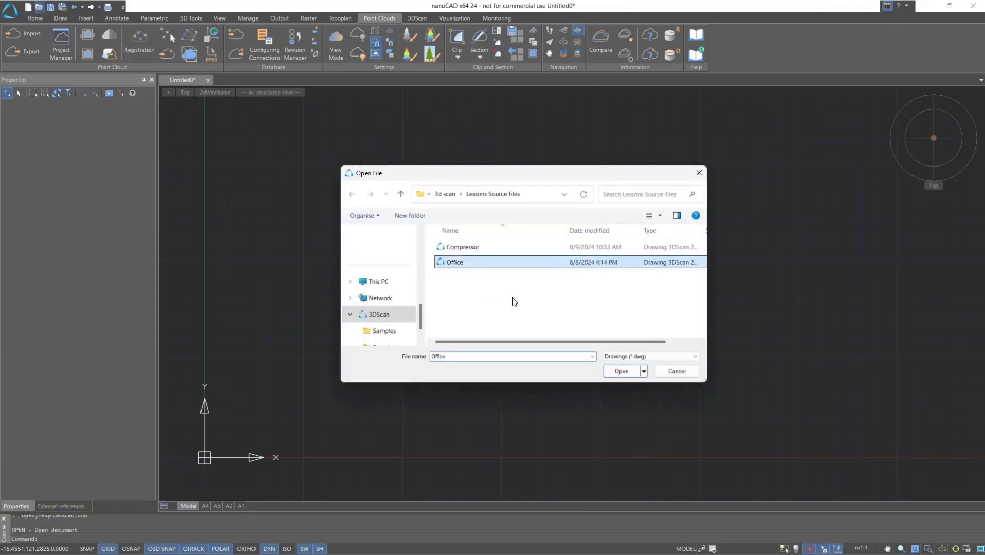
pyautogui.click(624, 377)
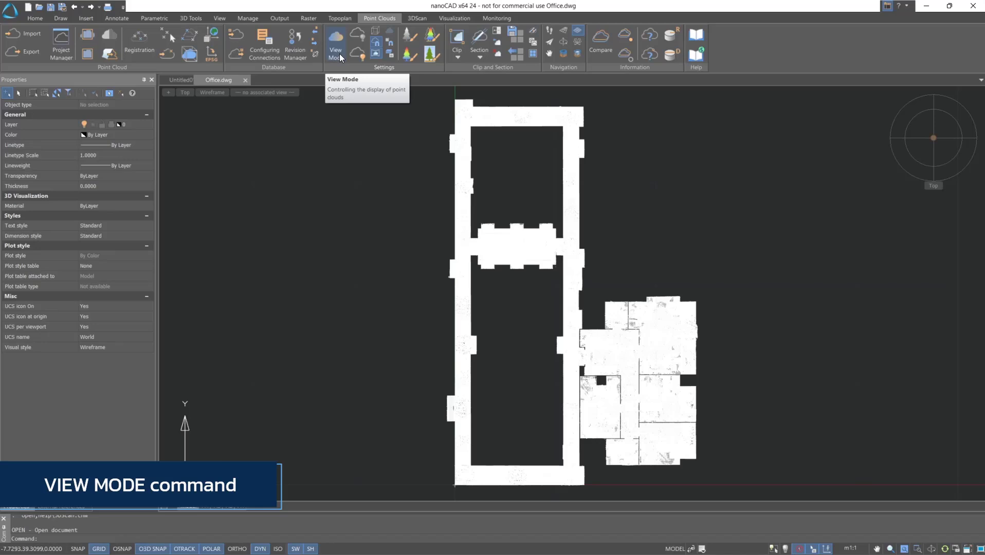
# Set the point cloud's view mode coloring to scan color
pyautogui.click(340, 53)
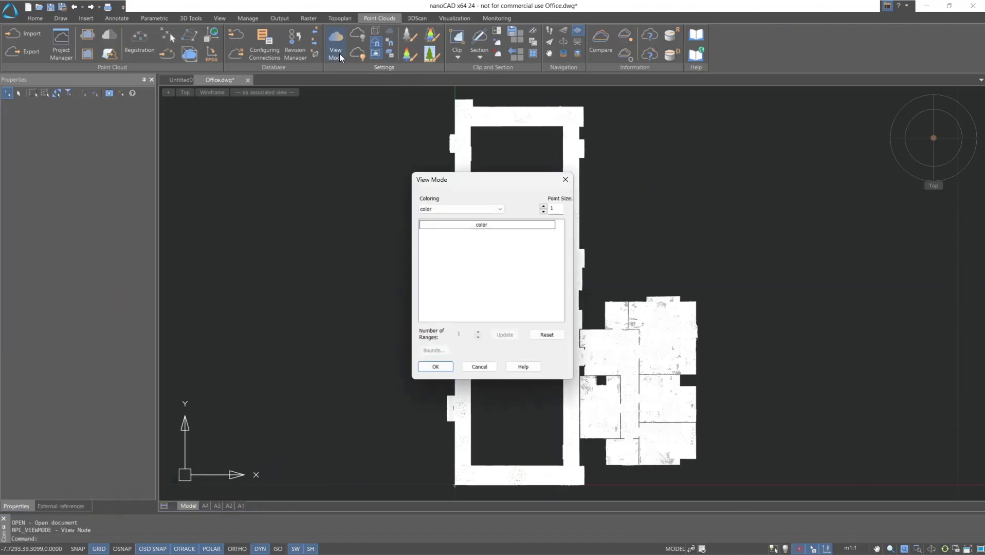
pyautogui.click(440, 210)
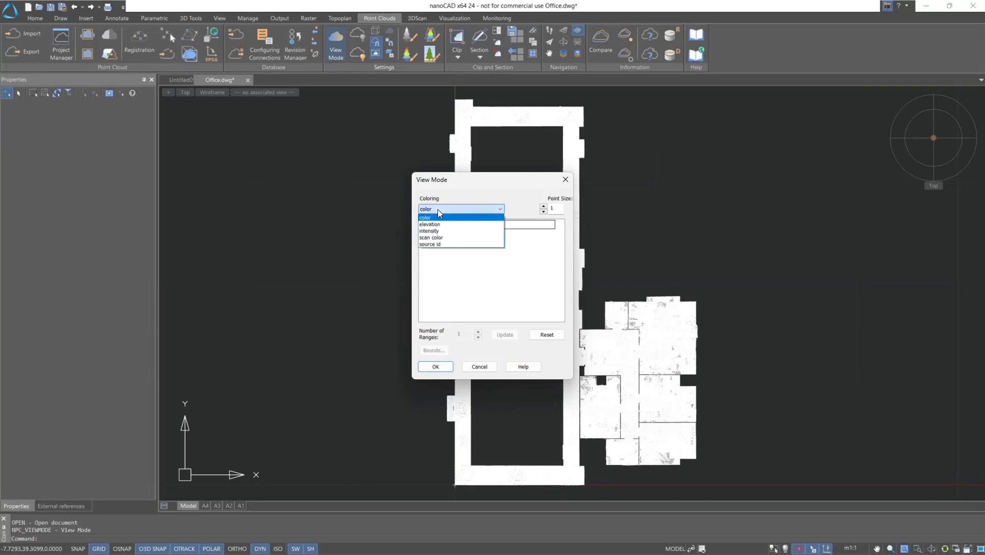
pyautogui.click(442, 238)
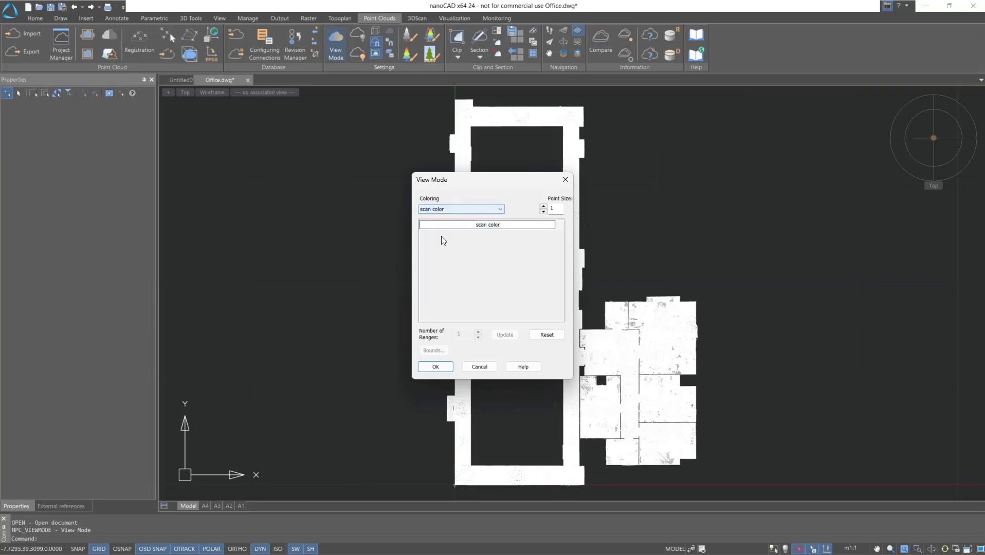
pyautogui.click(435, 367)
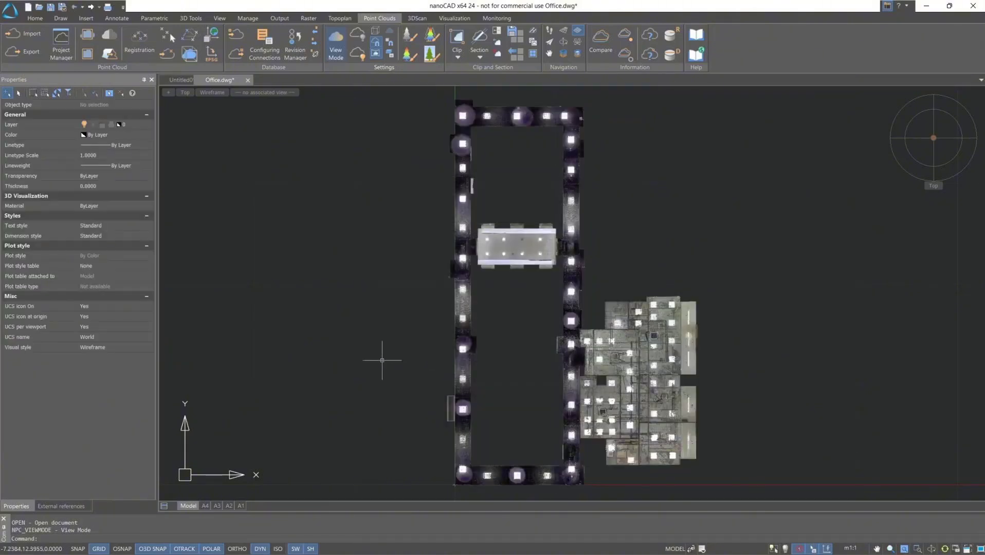
# In the front view, use Clip By 2 Points (Inside) to remove the ceiling points above the long corridor section
pyautogui.keyDown('shift'); pyautogui.moveTo(384, 358); pyautogui.dragTo(371, 207, button='middle'); pyautogui.keyUp('shift')
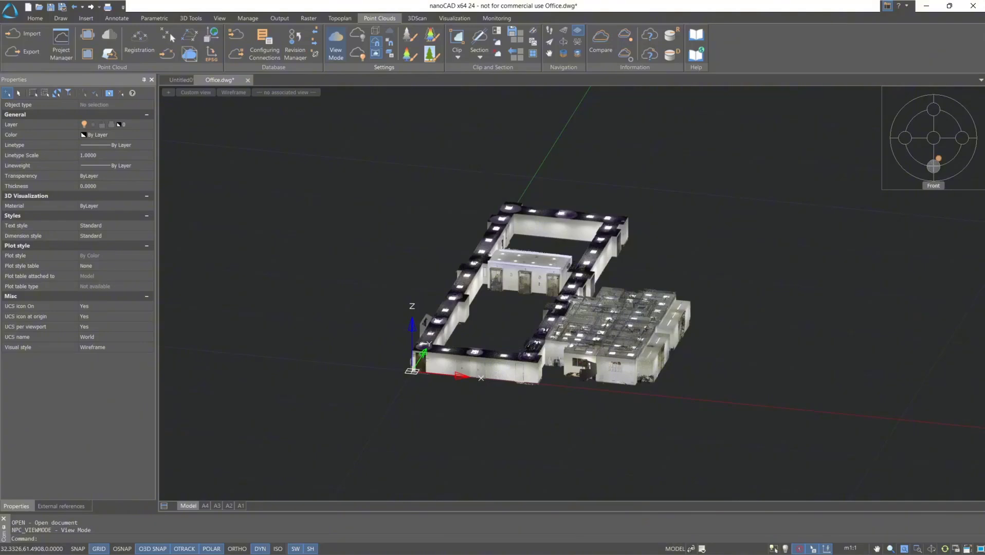
pyautogui.click(933, 166)
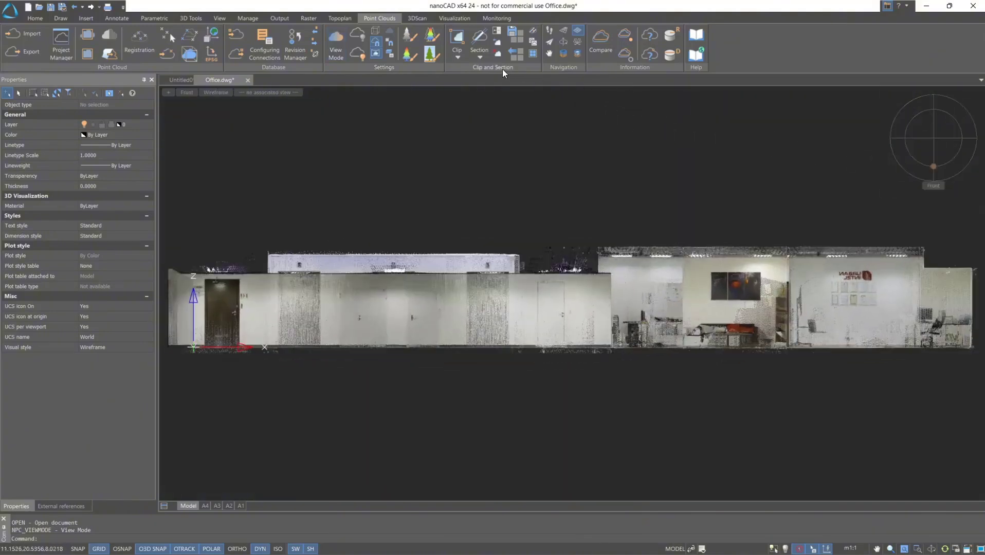
pyautogui.click(458, 58)
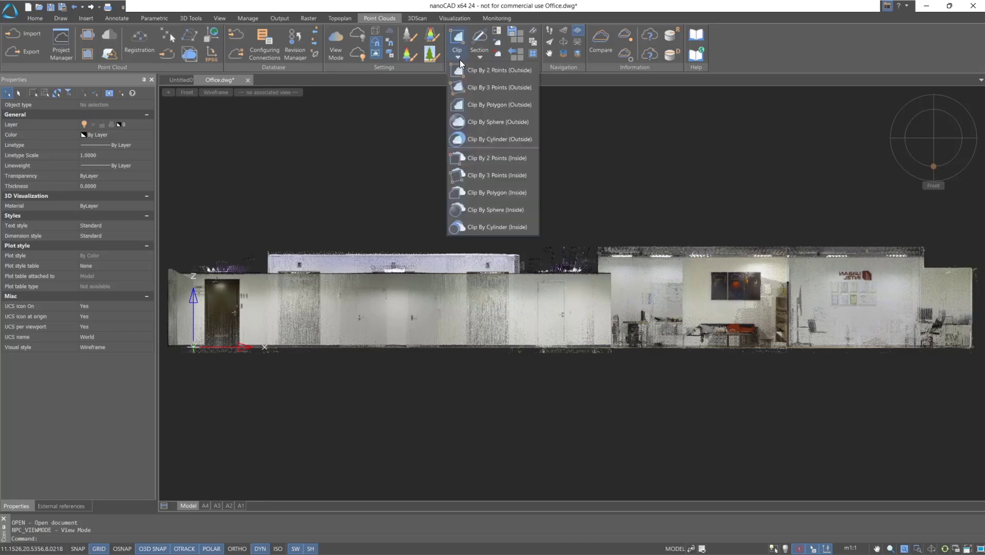
pyautogui.click(482, 158)
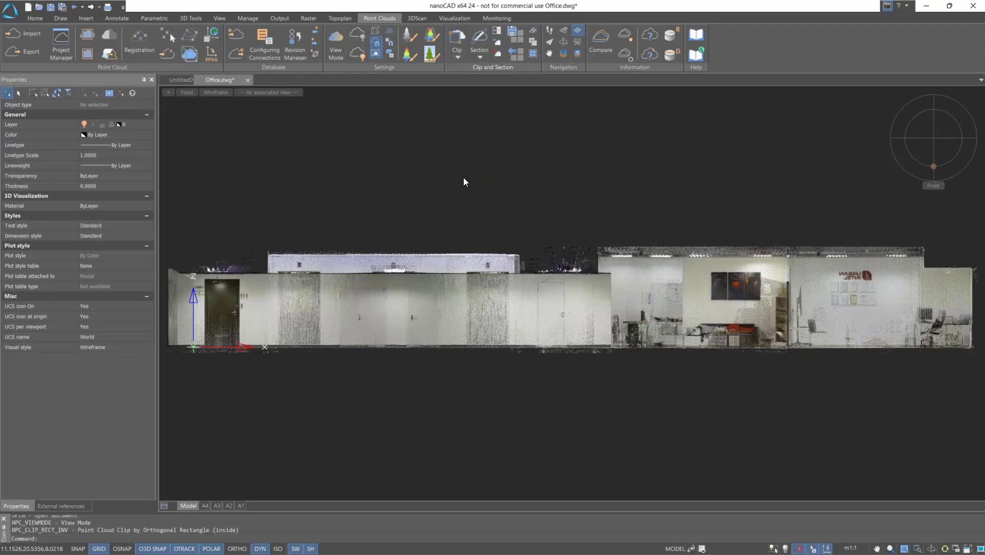
pyautogui.click(166, 238)
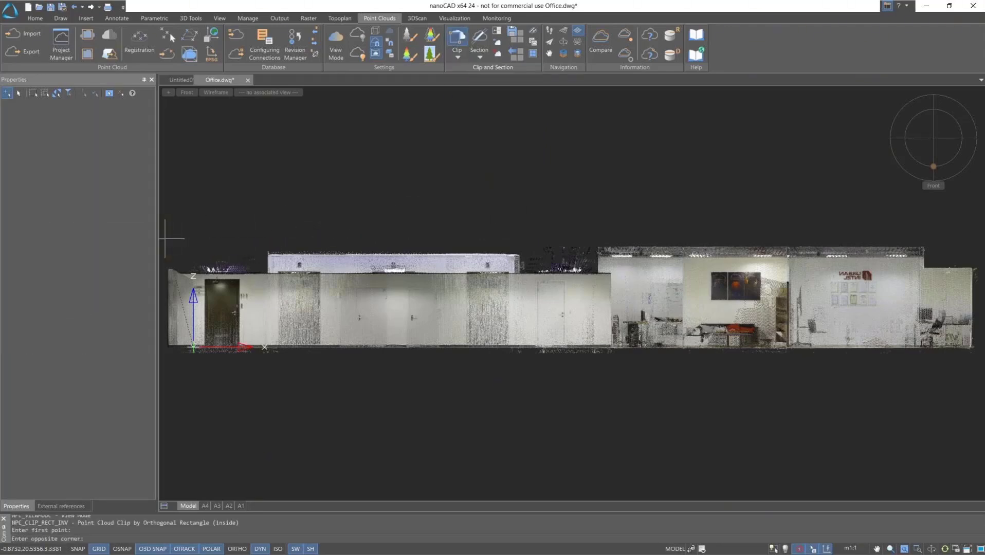
pyautogui.scroll(2, 604, 280)
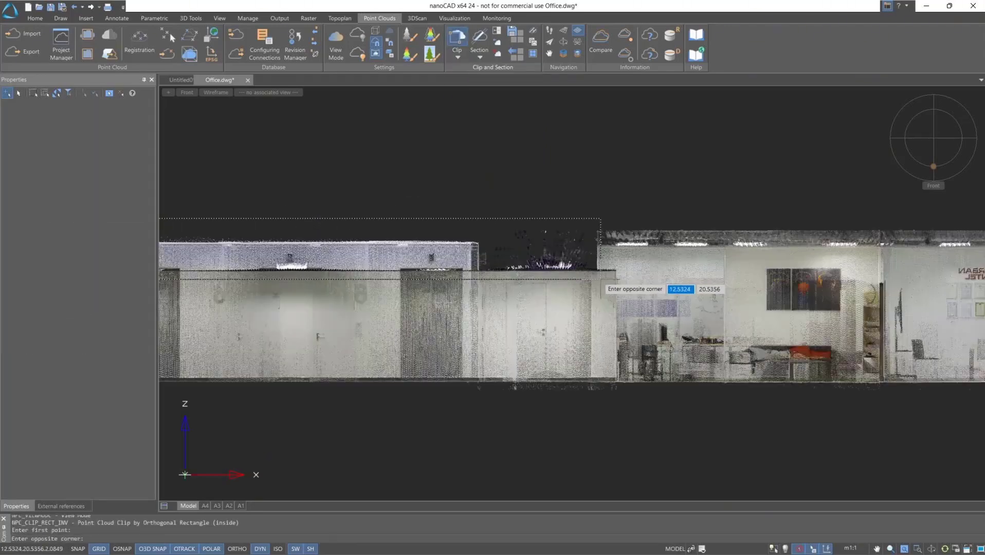
pyautogui.click(602, 272)
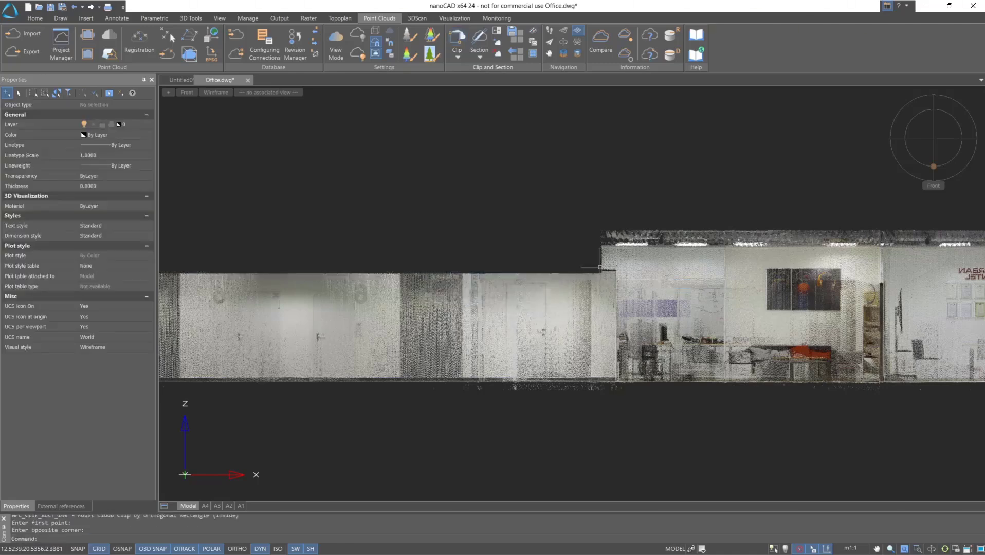
# Repeat the inside two-point clip over the ceiling strip along the top of the taller office section
pyautogui.scroll(-3, 606, 210)
pyautogui.moveTo(607, 211); pyautogui.dragTo(340, 249, button='middle')
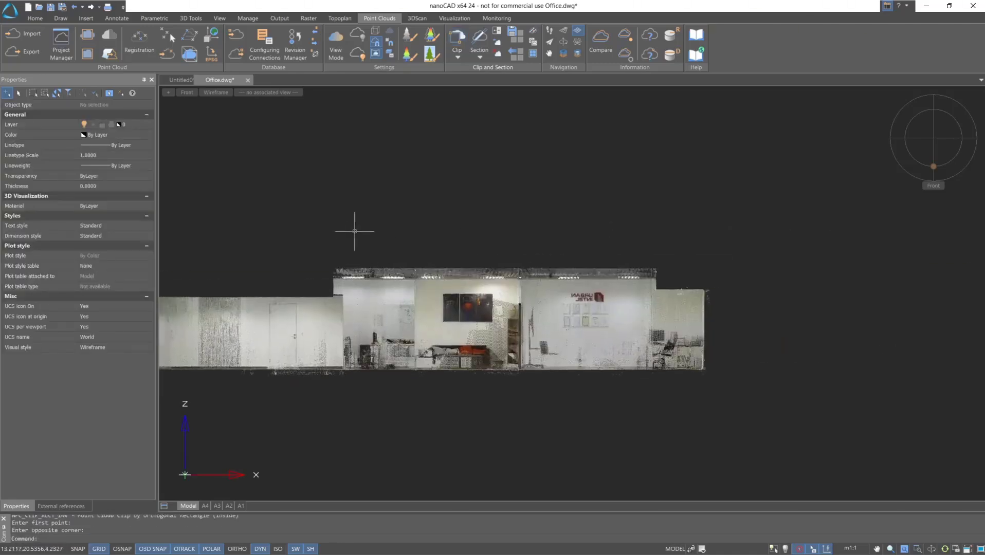
pyautogui.press('Return')
pyautogui.click(332, 256)
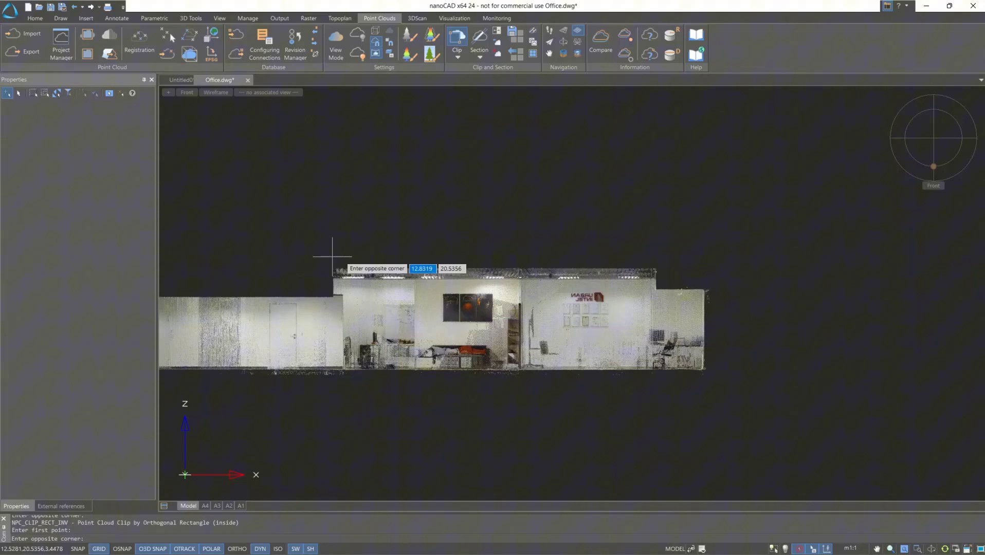
pyautogui.click(661, 284)
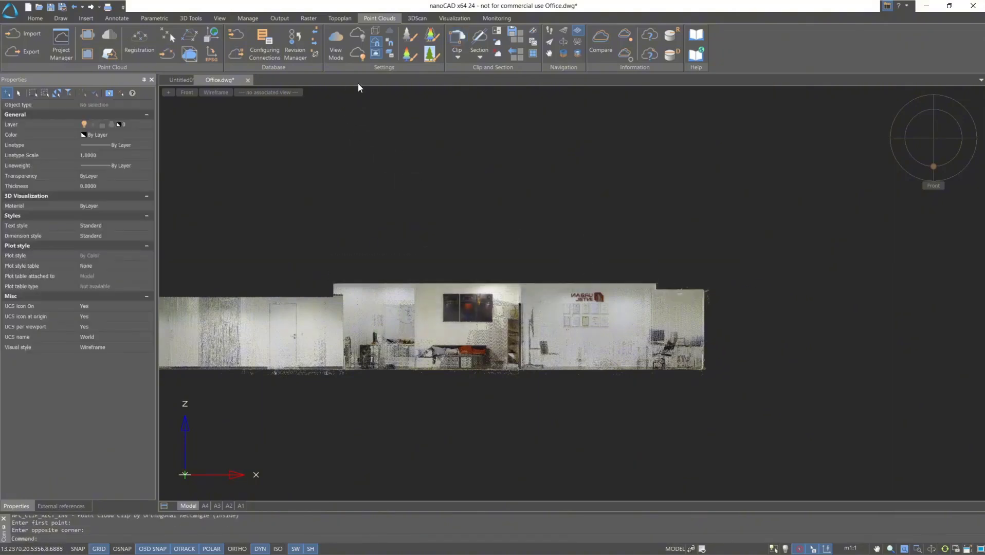
# Clip away the ceiling points above the lower section at the far end of the offices with an inside rectangle
pyautogui.click(452, 41)
pyautogui.scroll(4, 687, 280)
pyautogui.click(769, 262)
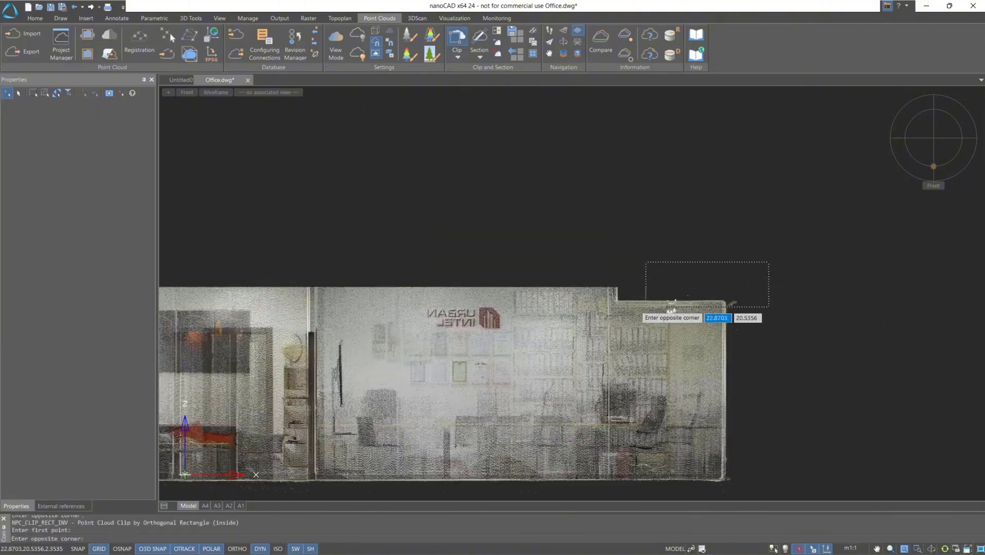
pyautogui.click(605, 316)
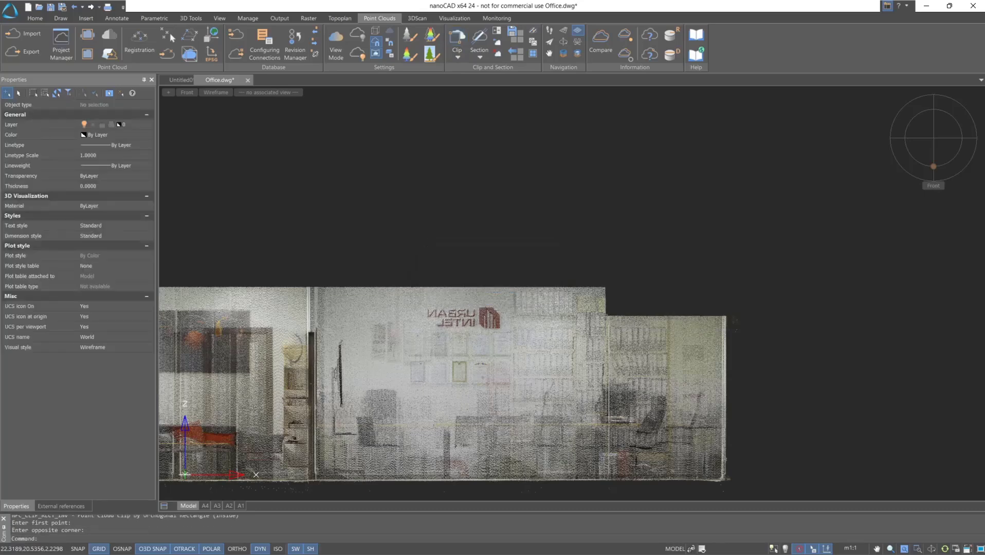
# Examine the office rooms and corridors without their ceiling, starting from the Top SW Iso view
pyautogui.click(922, 147)
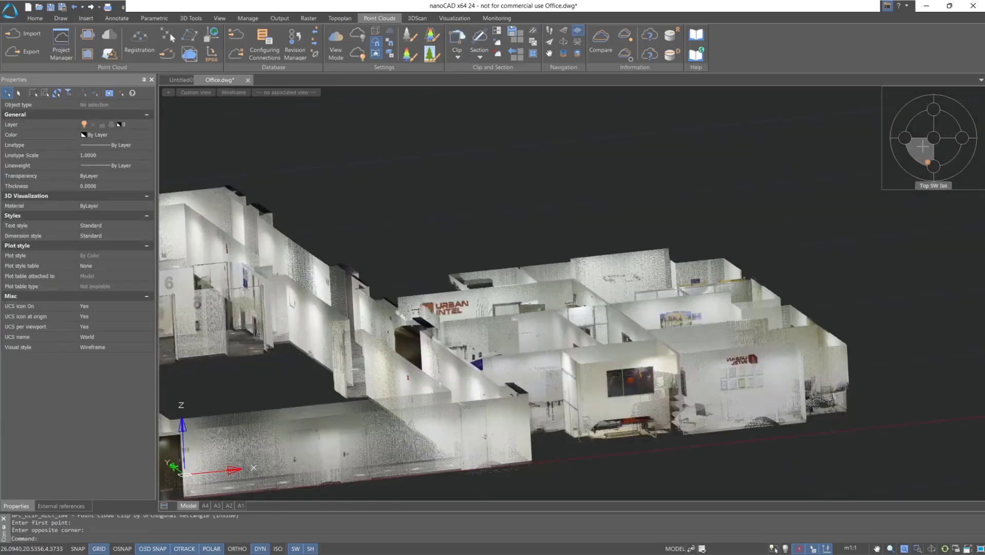
pyautogui.scroll(2, 724, 226)
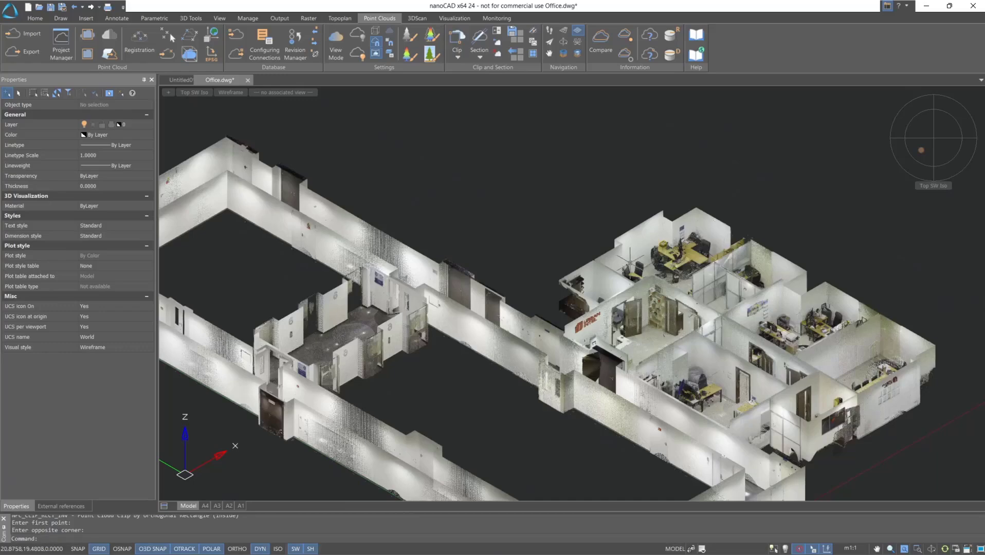
pyautogui.scroll(2, 561, 209)
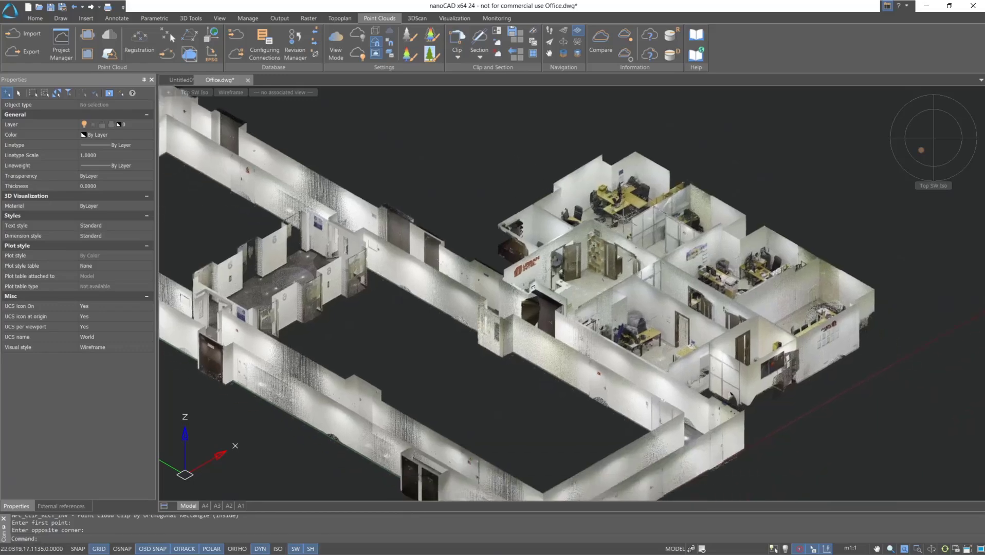
pyautogui.scroll(2, 616, 216)
pyautogui.scroll(2, 617, 216)
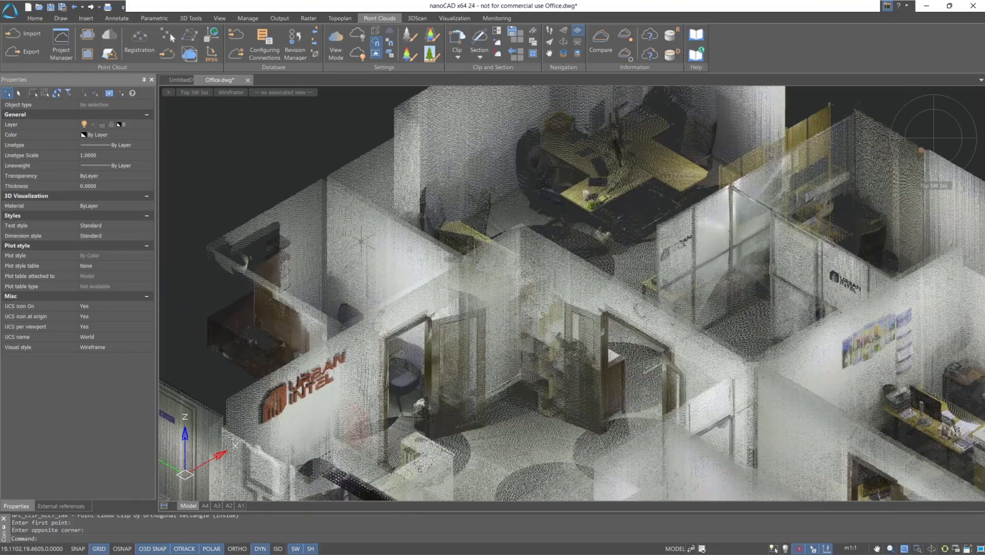
pyautogui.keyDown('shift'); pyautogui.moveTo(309, 175); pyautogui.dragTo(293, 190, button='middle'); pyautogui.keyUp('shift')
pyautogui.moveTo(428, 343); pyautogui.dragTo(435, 133, button='middle')
pyautogui.scroll(-4, 230, 200)
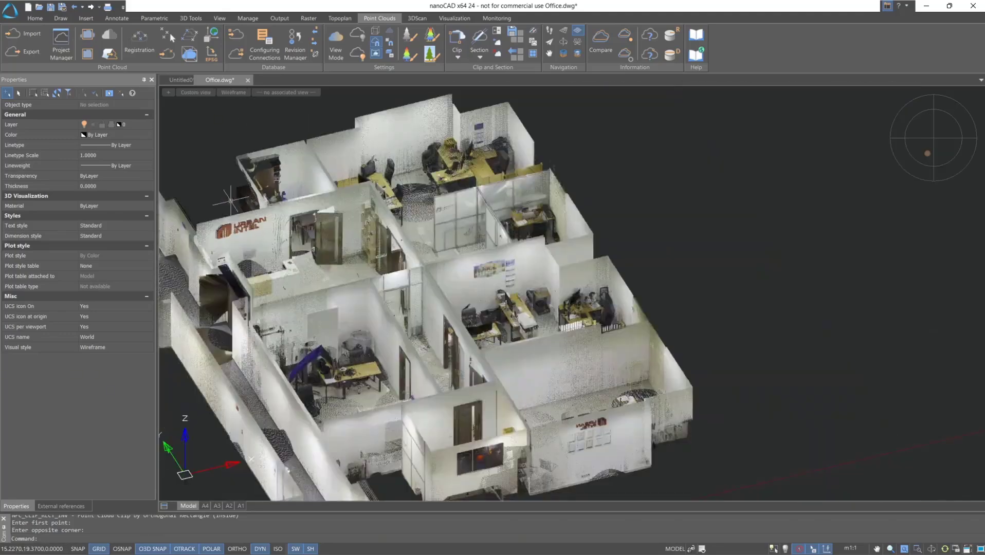
pyautogui.moveTo(684, 252); pyautogui.dragTo(715, 185, button='middle')
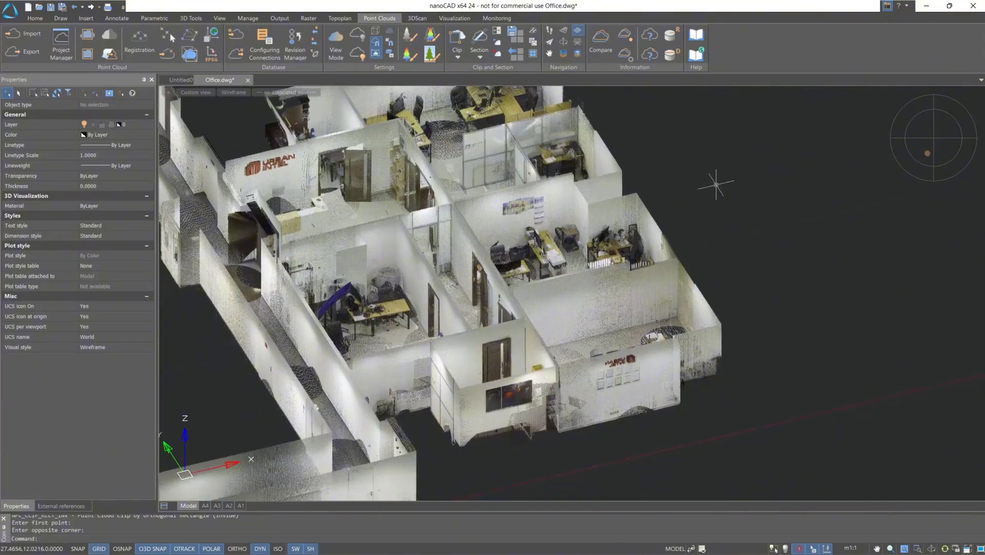
# In the top view, start Clip By Polygon (Inside) and outline the niches along the reception room's west wall
pyautogui.click(934, 138)
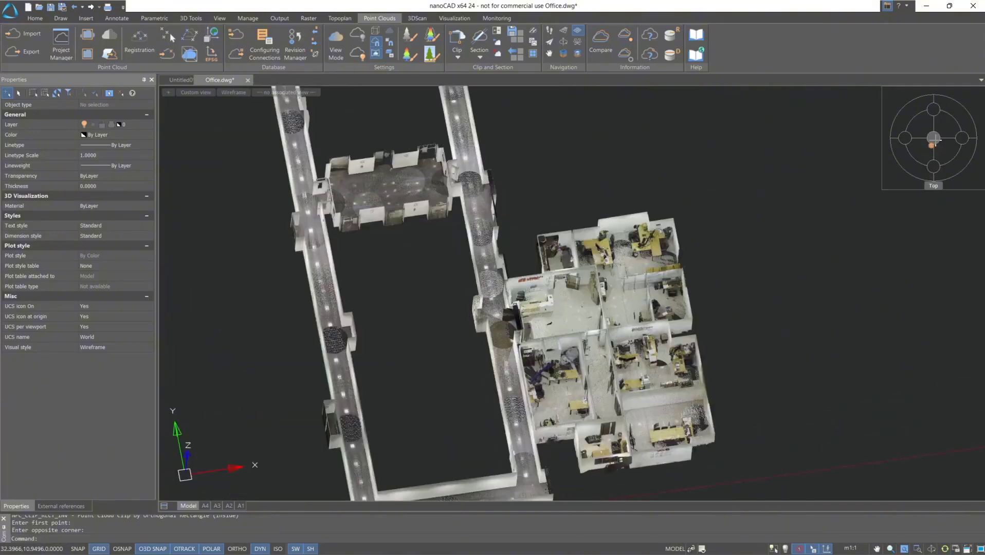
pyautogui.scroll(6, 795, 467)
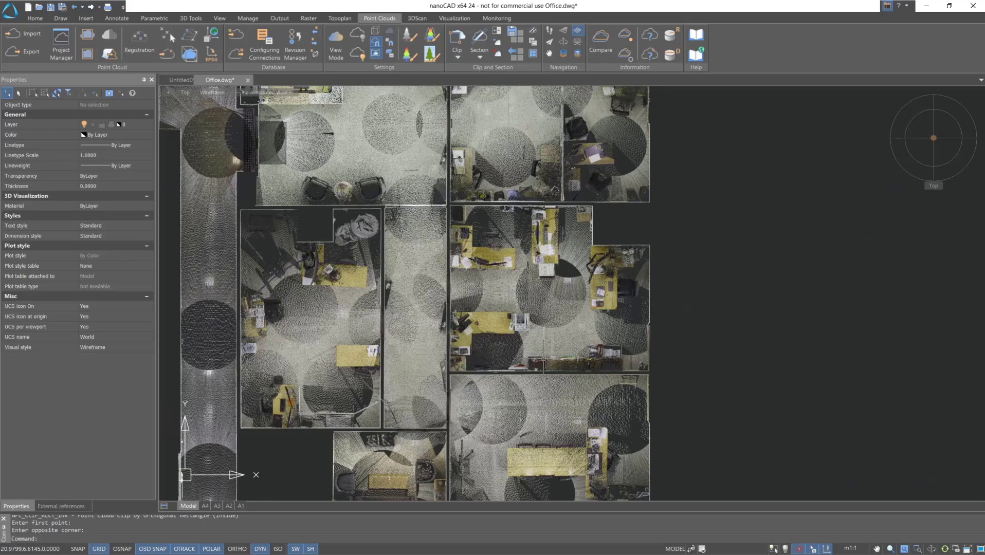
pyautogui.click(460, 54)
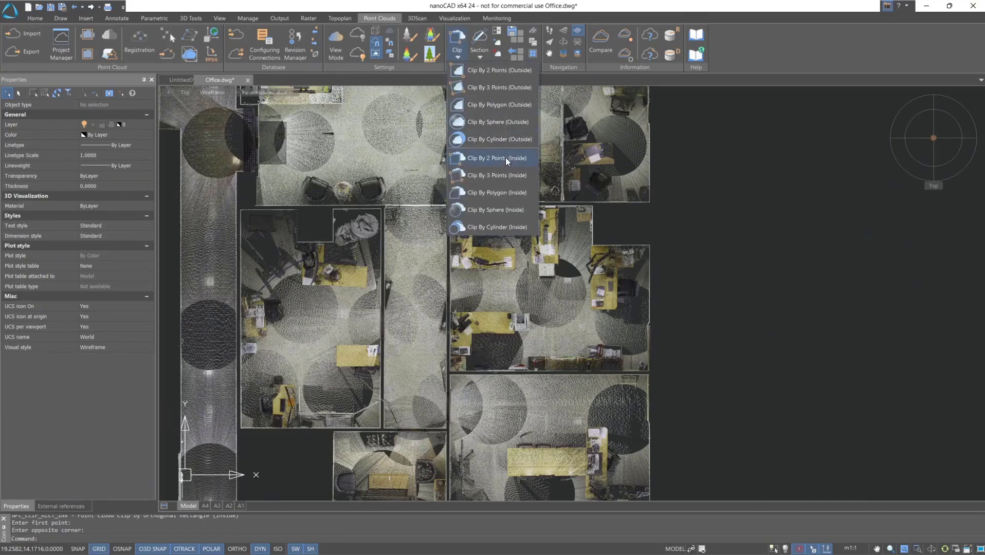
pyautogui.click(500, 193)
pyautogui.moveTo(419, 171); pyautogui.dragTo(443, 301, button='middle')
pyautogui.scroll(5, 271, 231)
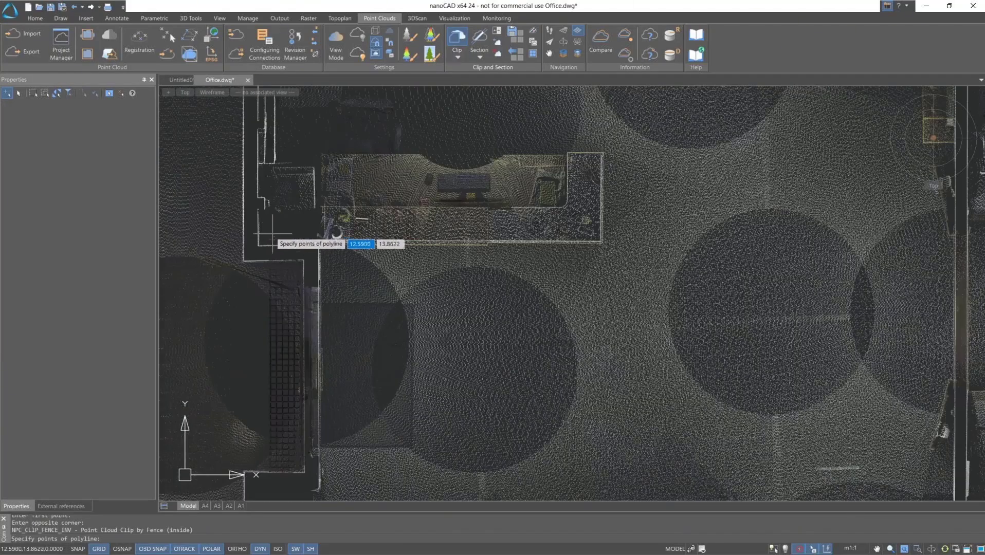
pyautogui.scroll(3, 265, 203)
pyautogui.click(289, 212)
pyautogui.click(221, 215)
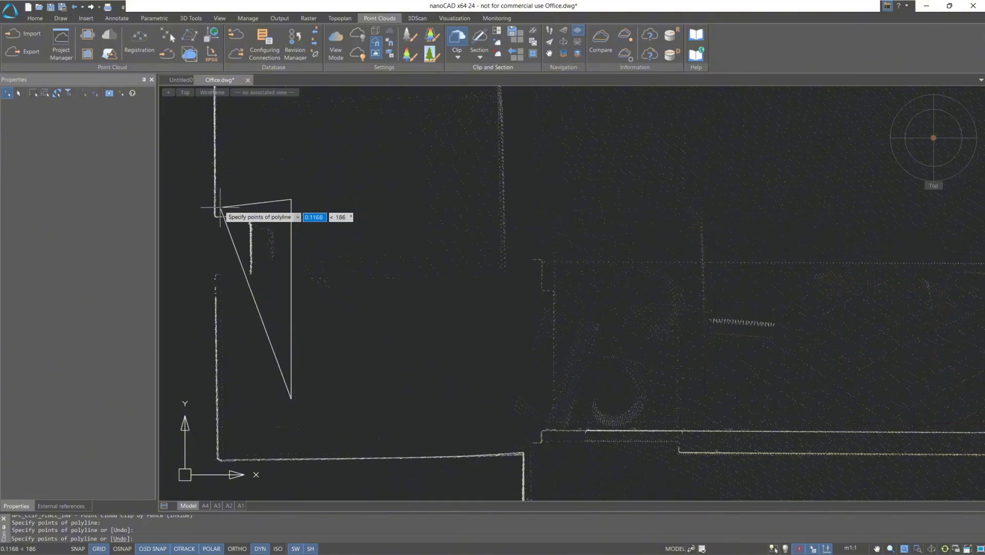
pyautogui.moveTo(237, 172); pyautogui.dragTo(238, 216, button='middle')
pyautogui.scroll(3, 329, 209)
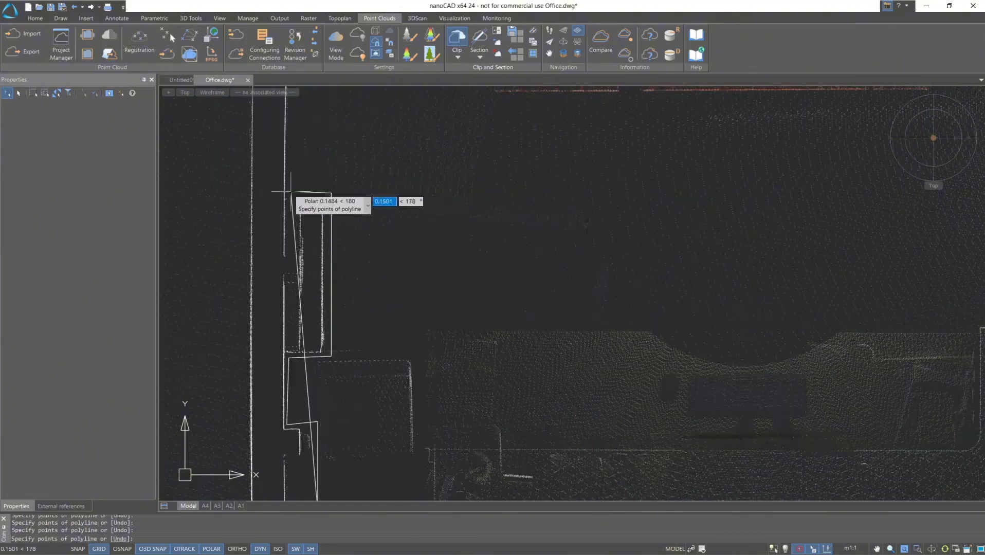
# Continue the inside clip polygon along the reception room's north wall to its northeast corner
pyautogui.moveTo(307, 146); pyautogui.dragTo(291, 320, button='middle')
pyautogui.scroll(5, 664, 322)
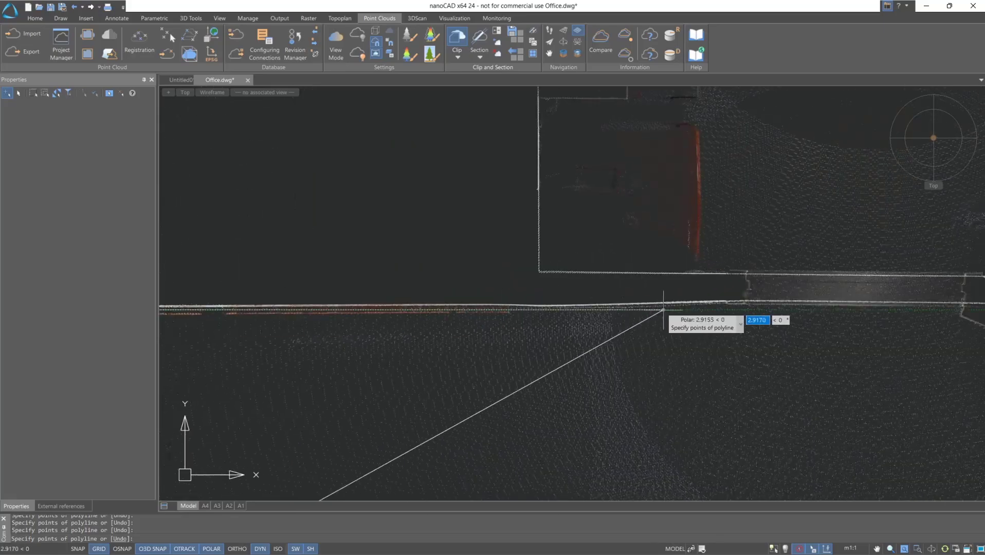
pyautogui.scroll(-3, 602, 353)
pyautogui.click(660, 290)
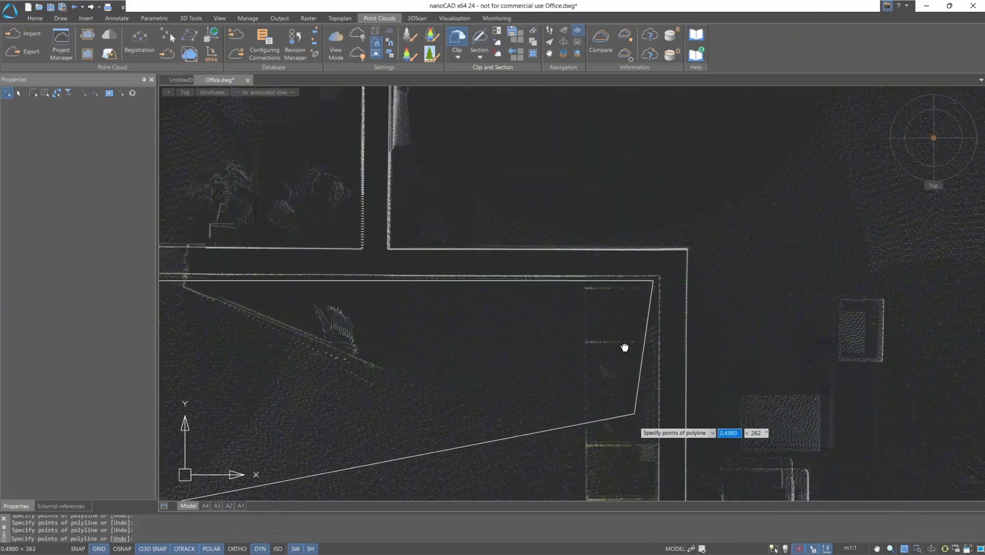
# Extend the clip polygon down the reception room's east wall and westward along its south wall
pyautogui.scroll(4, 638, 418)
pyautogui.moveTo(622, 271); pyautogui.dragTo(519, 20, button='middle')
pyautogui.scroll(-5, 570, 308)
pyautogui.scroll(8, 575, 305)
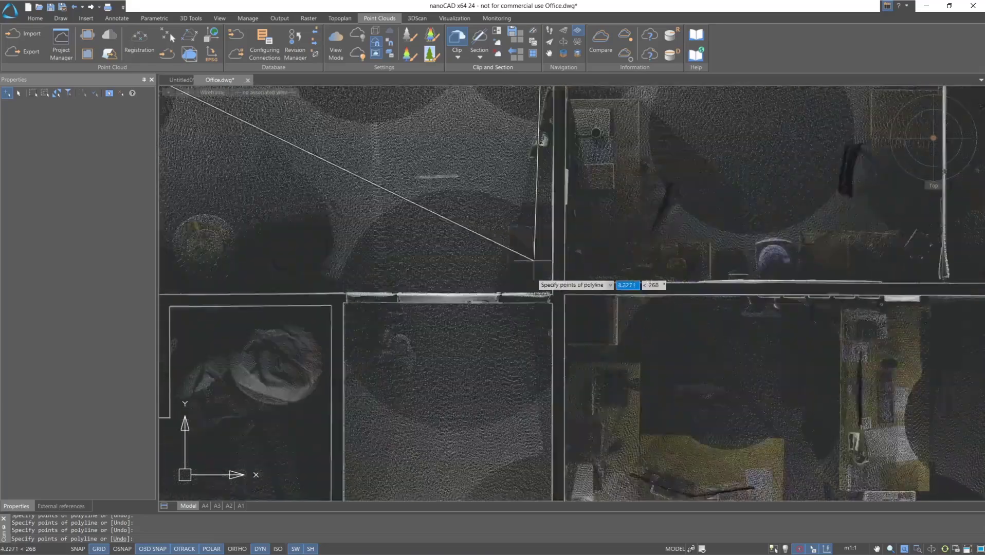
pyautogui.scroll(-3, 324, 299)
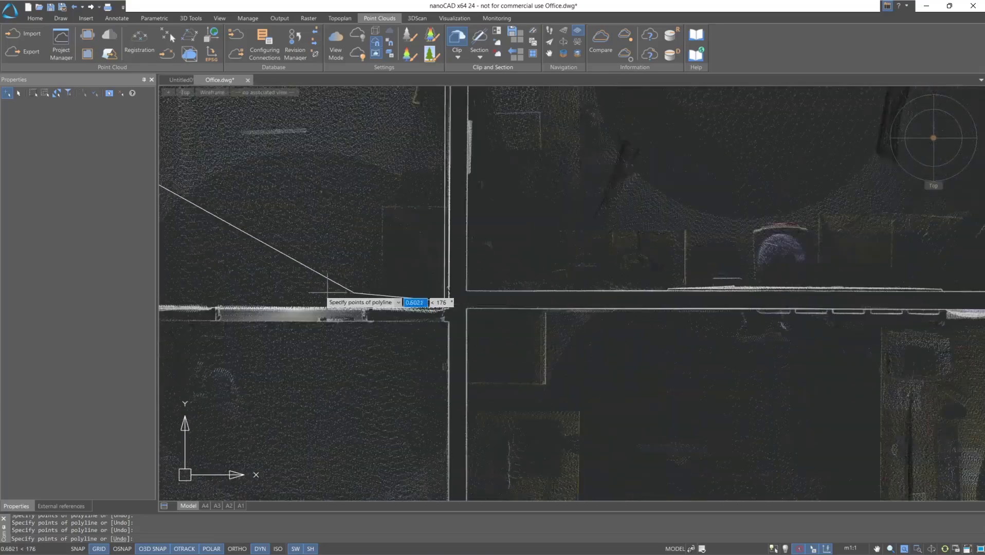
pyautogui.scroll(5, 337, 282)
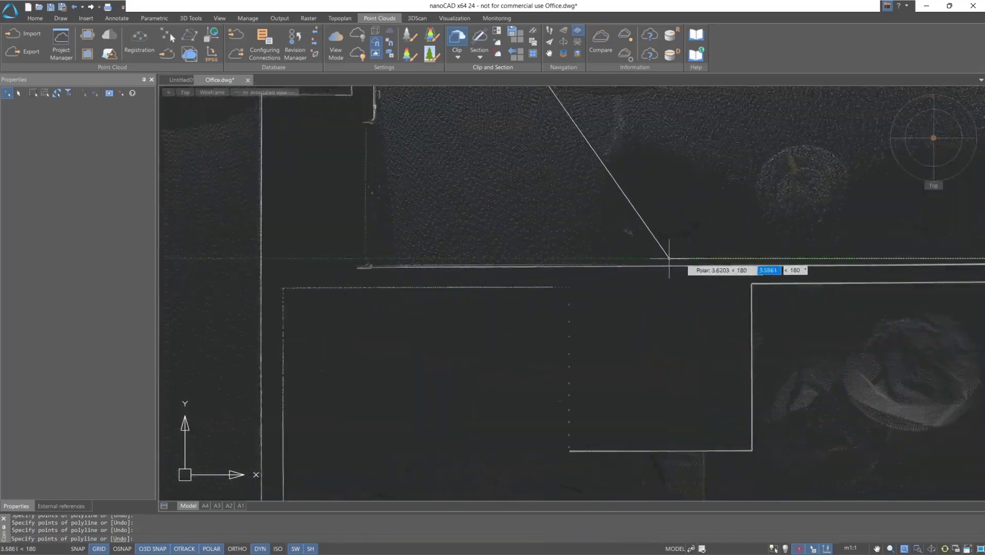
# Carry the clip polygon through the reception room's southwest corner and up toward the entrance door
pyautogui.scroll(3, 735, 273)
pyautogui.scroll(-3, 566, 242)
pyautogui.scroll(6, 576, 239)
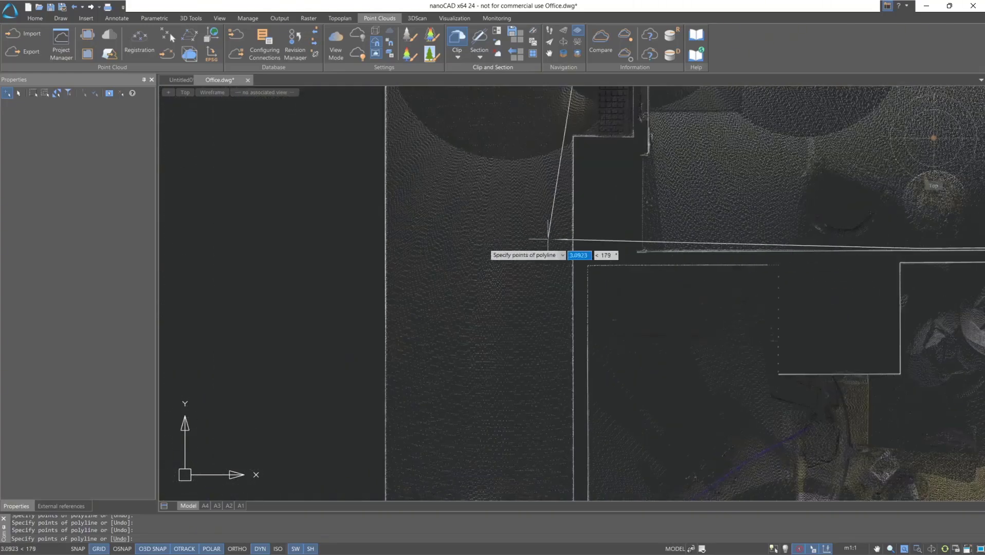
pyautogui.click(664, 260)
pyautogui.scroll(-3, 668, 246)
pyautogui.scroll(4, 607, 324)
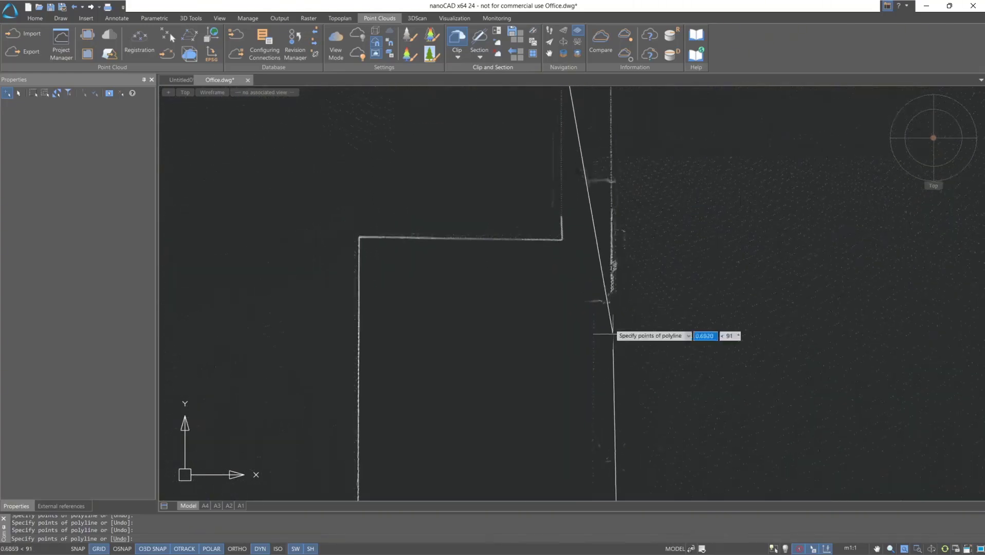
# Trace the polygon around the entrance door frame back to the niche and complete the clip to remove the reception room's interior points
pyautogui.click(614, 310)
pyautogui.scroll(-5, 663, 216)
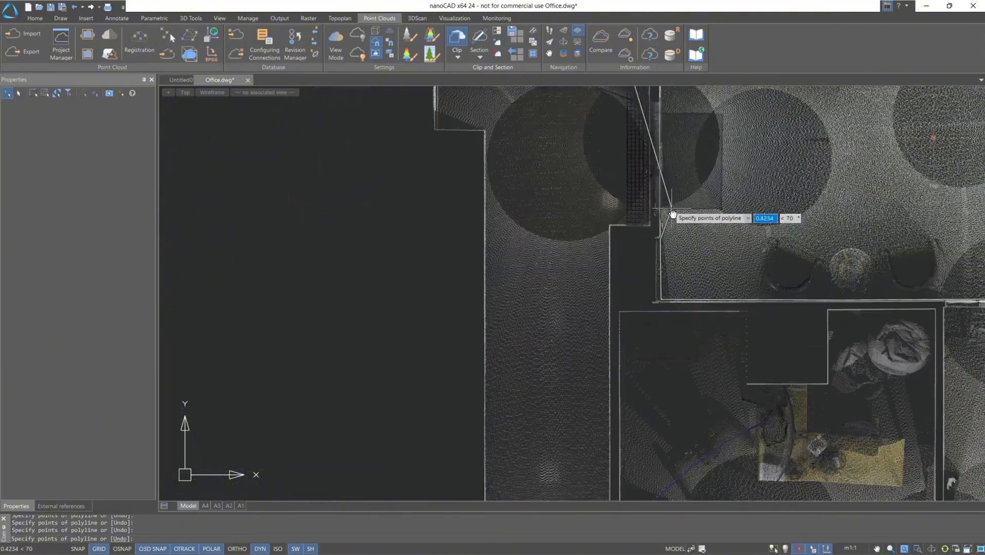
pyautogui.scroll(4, 606, 297)
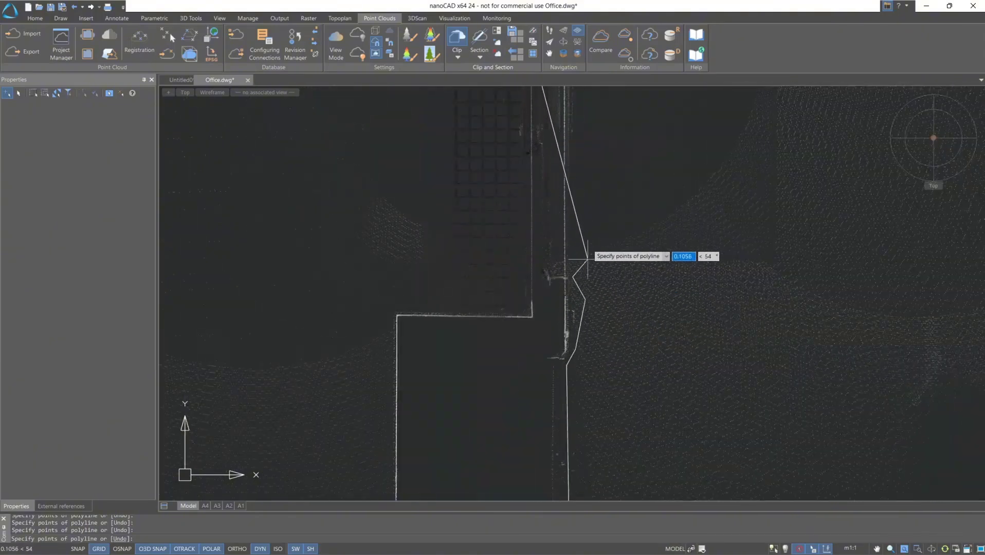
pyautogui.scroll(3, 565, 236)
pyautogui.scroll(-3, 566, 235)
pyautogui.scroll(3, 557, 355)
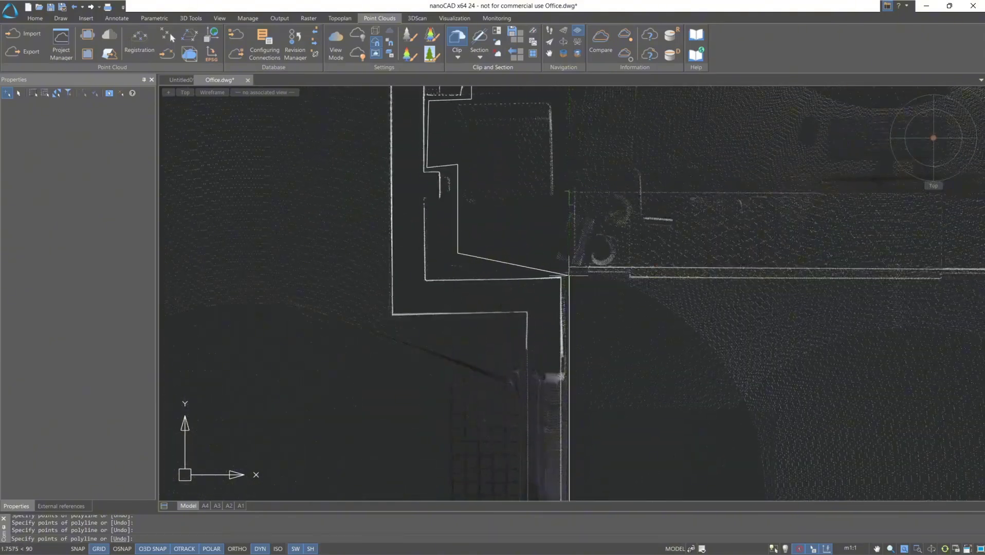
pyautogui.click(453, 270)
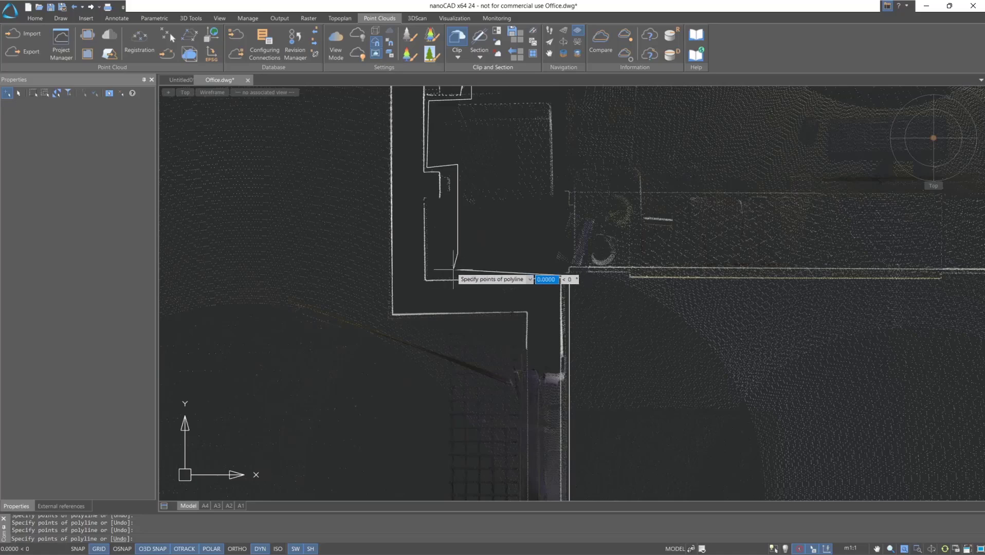
pyautogui.press('Return')
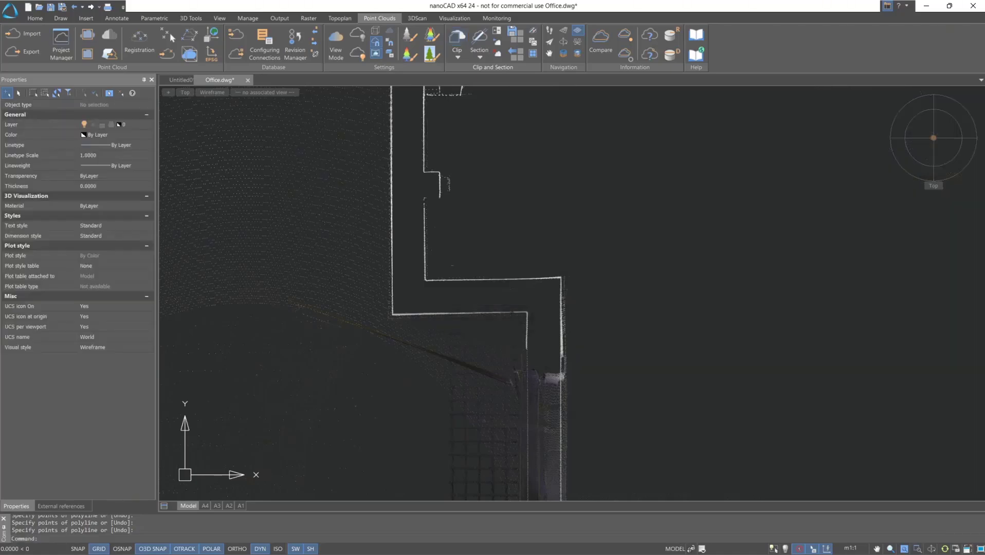
# Start Clip By Polygon (Outside) and place its boundary past the reception entrance, between the corridor and the office block
pyautogui.scroll(-5, 491, 273)
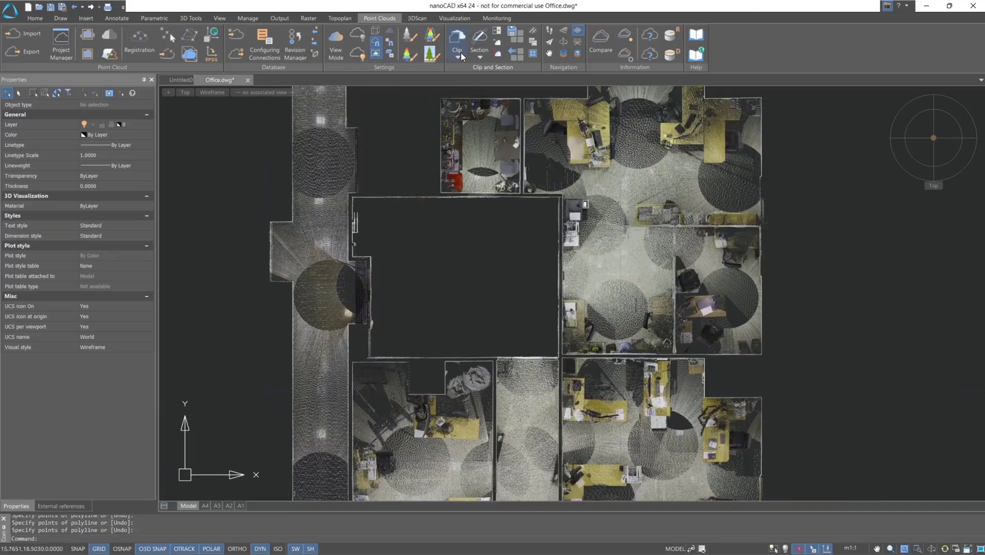
pyautogui.click(458, 51)
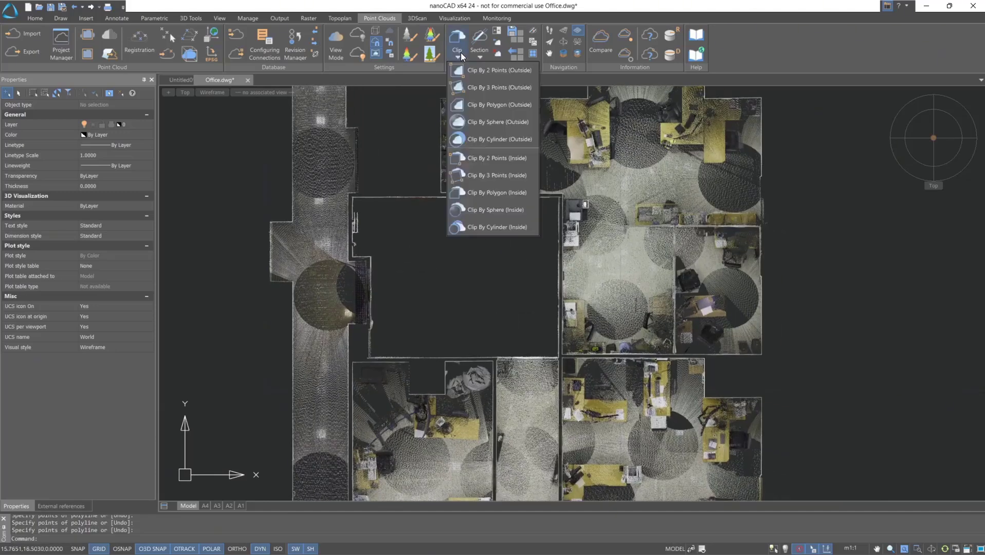
pyautogui.click(475, 104)
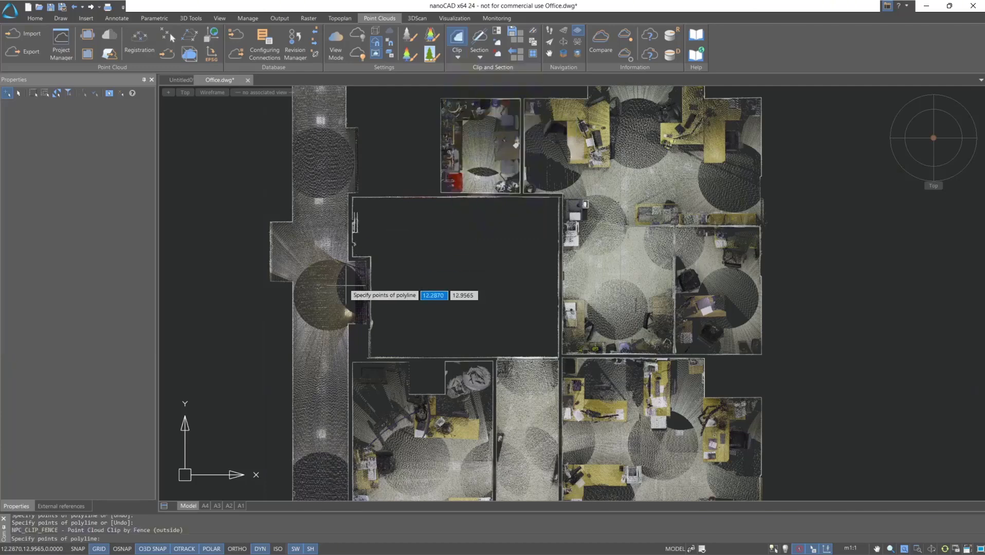
pyautogui.scroll(5, 345, 286)
pyautogui.click(405, 226)
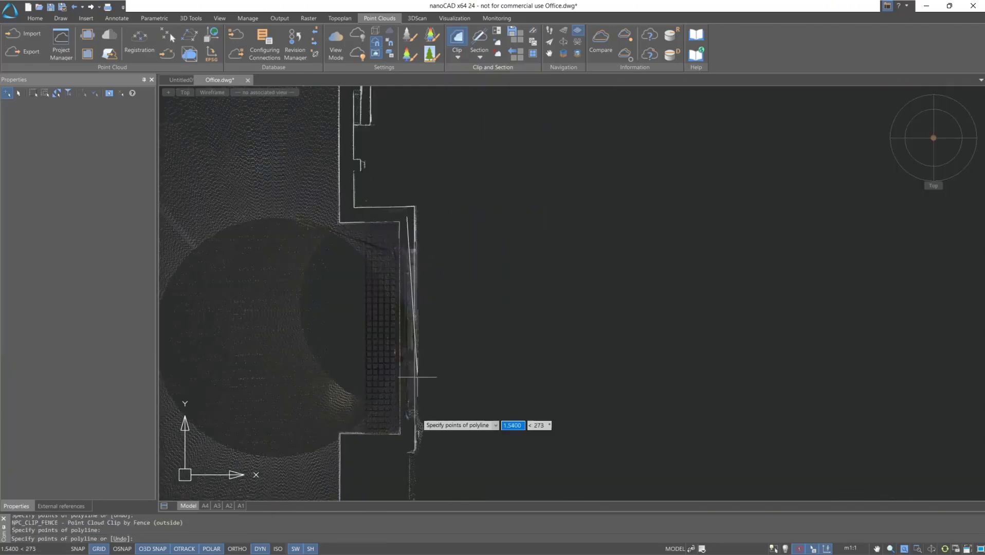
pyautogui.moveTo(412, 452); pyautogui.dragTo(414, 309, button='middle')
pyautogui.click(411, 309)
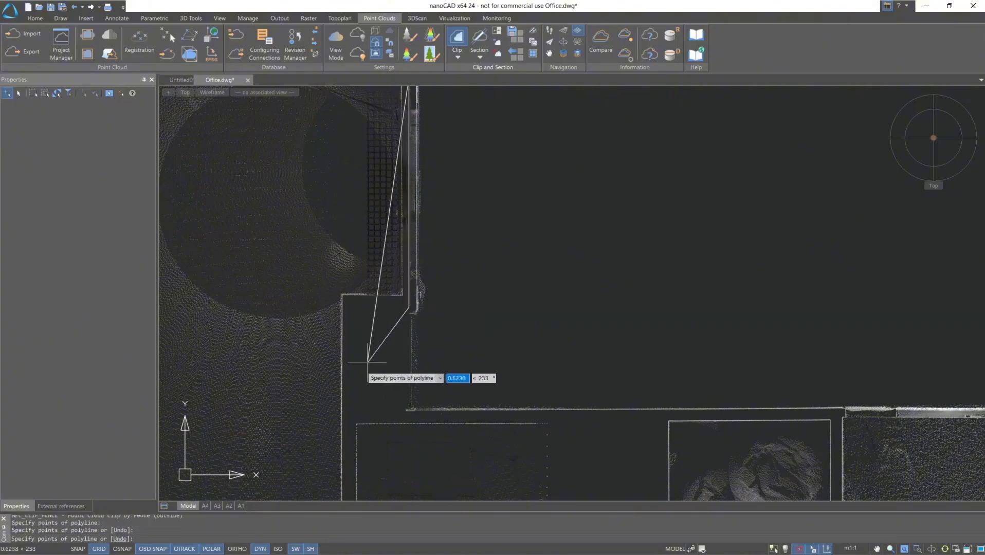
pyautogui.click(397, 412)
# Run the outside clip polygon down the gap between the corridor and the southwest office to that office's lower corner
pyautogui.scroll(-2, 397, 412)
pyautogui.moveTo(341, 413); pyautogui.dragTo(341, 171, button='middle')
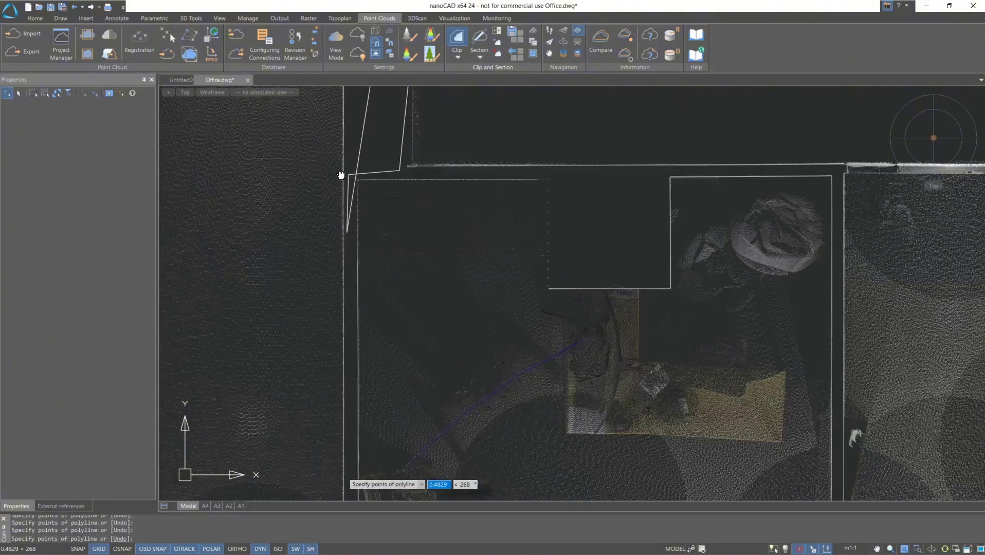
pyautogui.scroll(-3, 340, 171)
pyautogui.scroll(3, 326, 230)
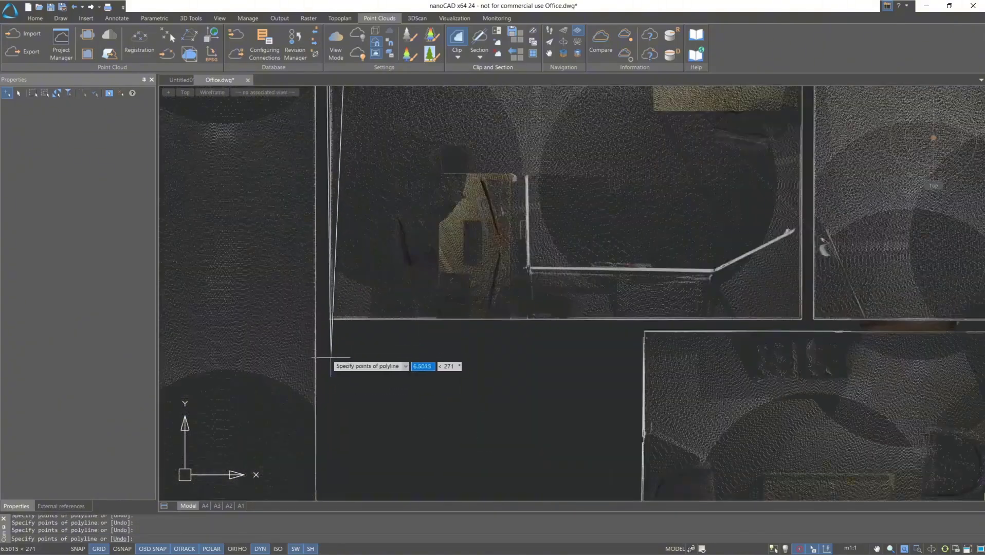
pyautogui.click(324, 321)
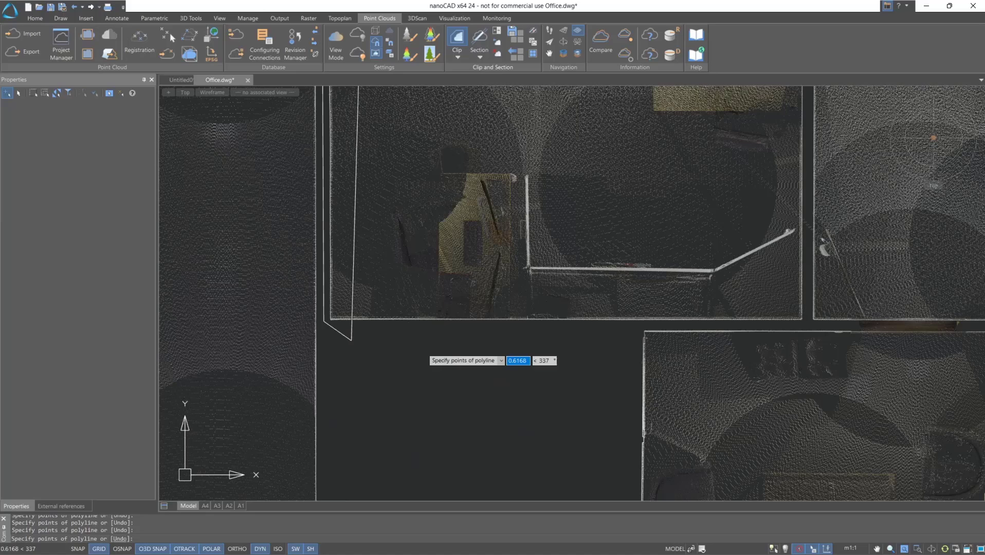
# Trace the outside clip polygon just beyond the stepped south walls to the office block's southeast corner
pyautogui.click(466, 349)
pyautogui.moveTo(633, 345); pyautogui.dragTo(512, 82, button='middle')
pyautogui.moveTo(976, 165); pyautogui.dragTo(599, 252, button='middle')
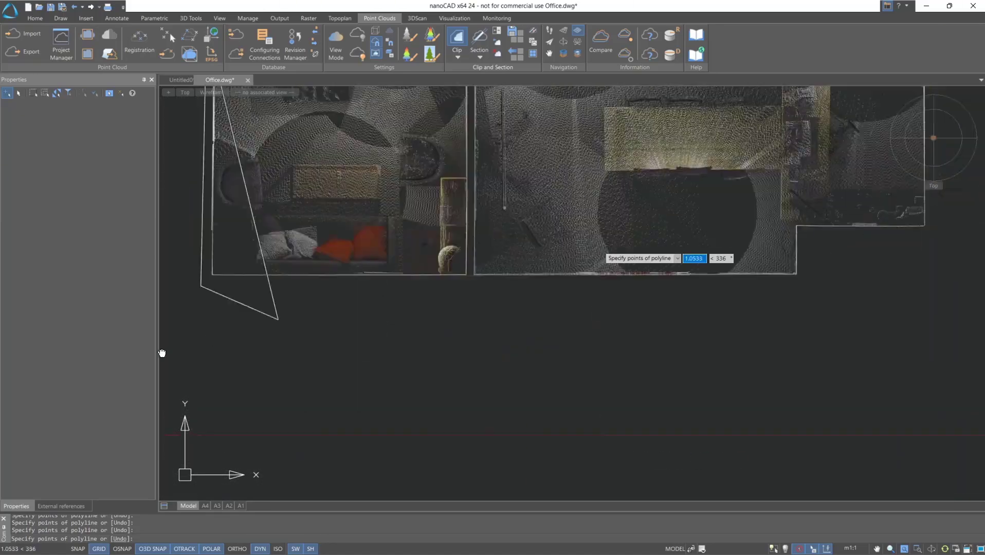
pyautogui.click(755, 301)
pyautogui.click(757, 254)
pyautogui.moveTo(926, 263); pyautogui.dragTo(502, 429, button='middle')
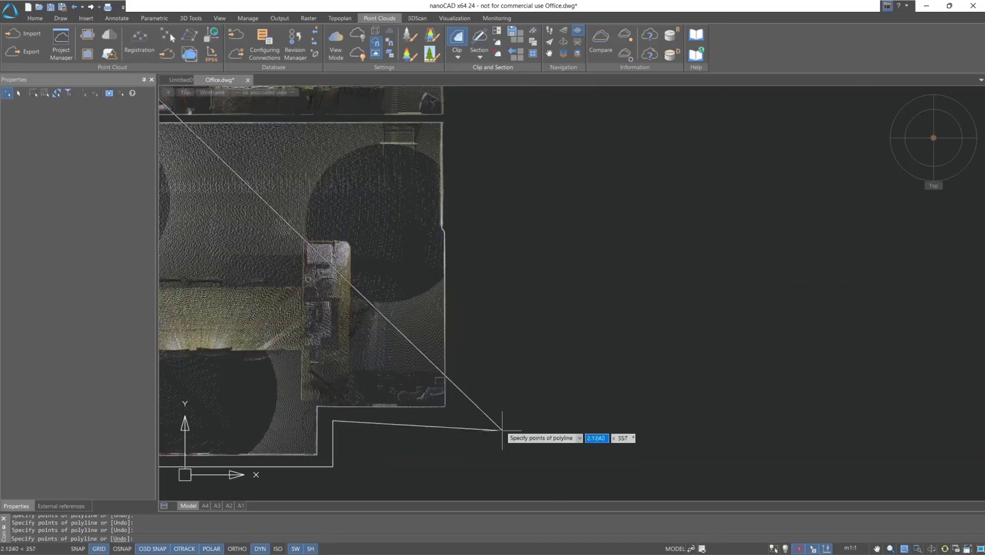
pyautogui.click(456, 420)
# Continue the polygon up outside the east wall and around the recessed corner of the middle east office
pyautogui.moveTo(466, 225); pyautogui.dragTo(499, 518, button='middle')
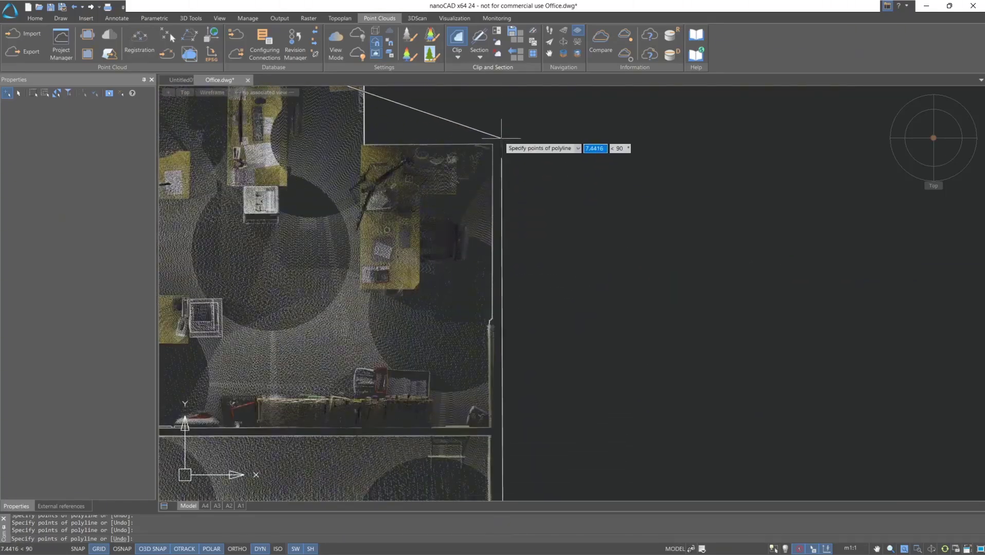
pyautogui.click(504, 139)
pyautogui.moveTo(386, 152); pyautogui.dragTo(418, 286, button='middle')
pyautogui.scroll(3, 418, 285)
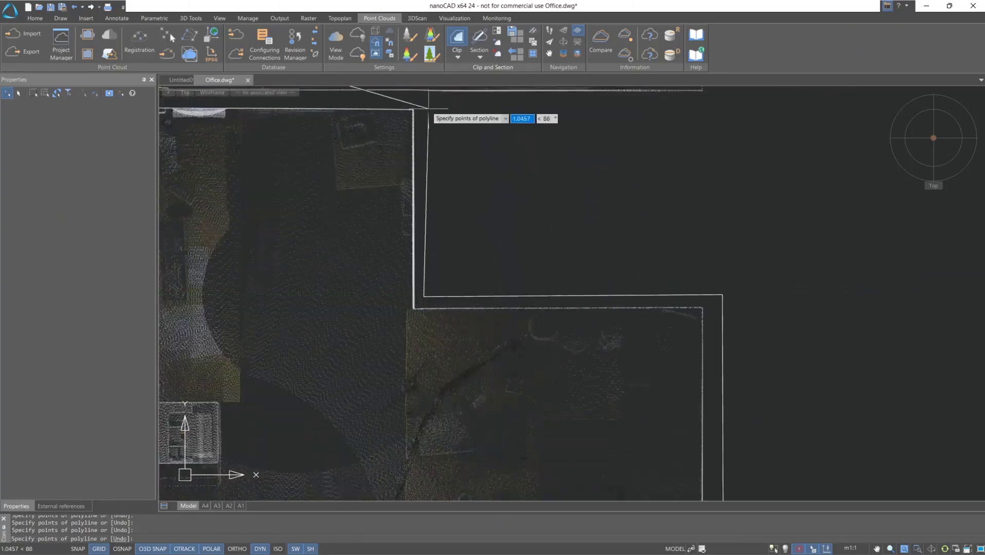
# Route the polygon up to the northeast corner and around the projecting bay on the north wall
pyautogui.scroll(-3, 379, 460)
pyautogui.scroll(1, 506, 501)
pyautogui.moveTo(506, 501); pyautogui.dragTo(501, 466, button='middle')
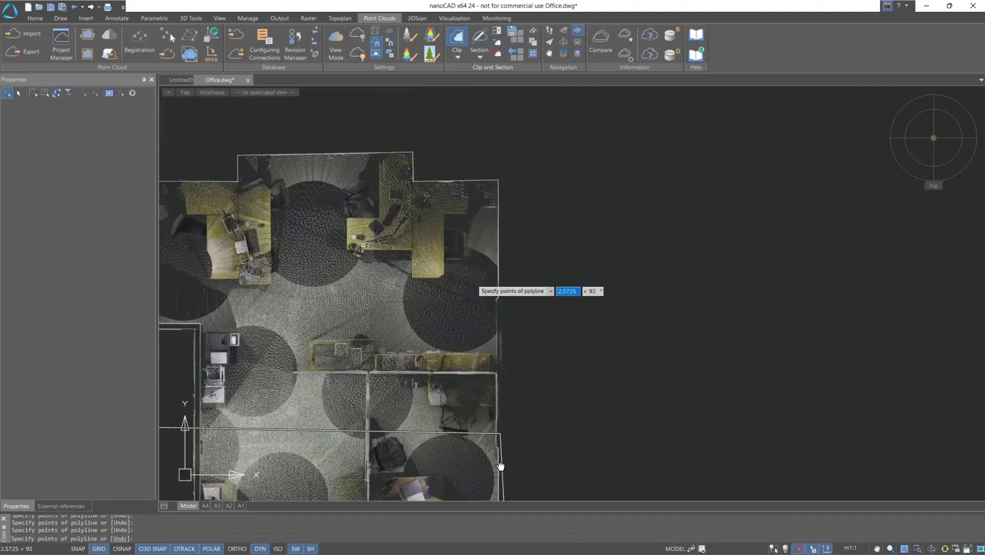
pyautogui.scroll(-2, 501, 466)
pyautogui.scroll(3, 459, 265)
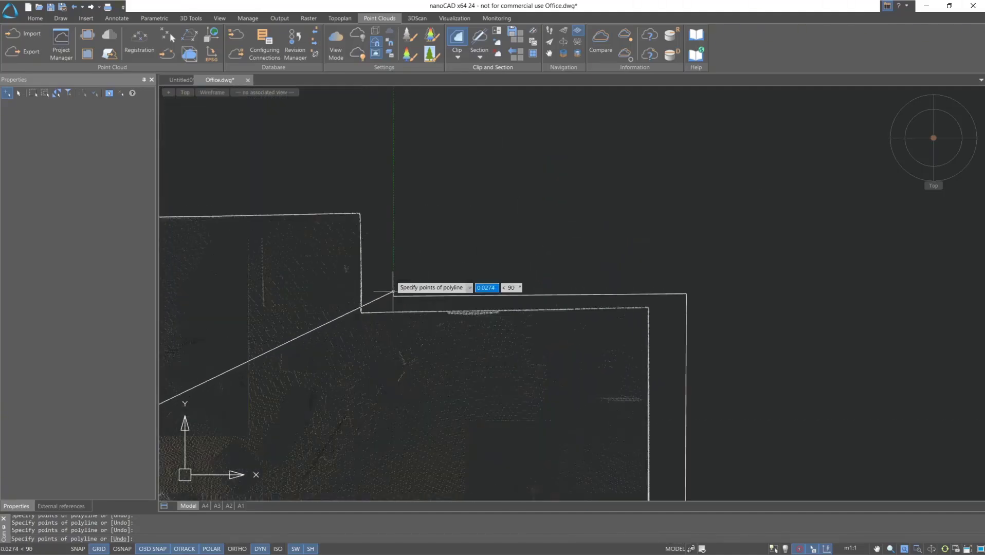
pyautogui.scroll(3, 396, 229)
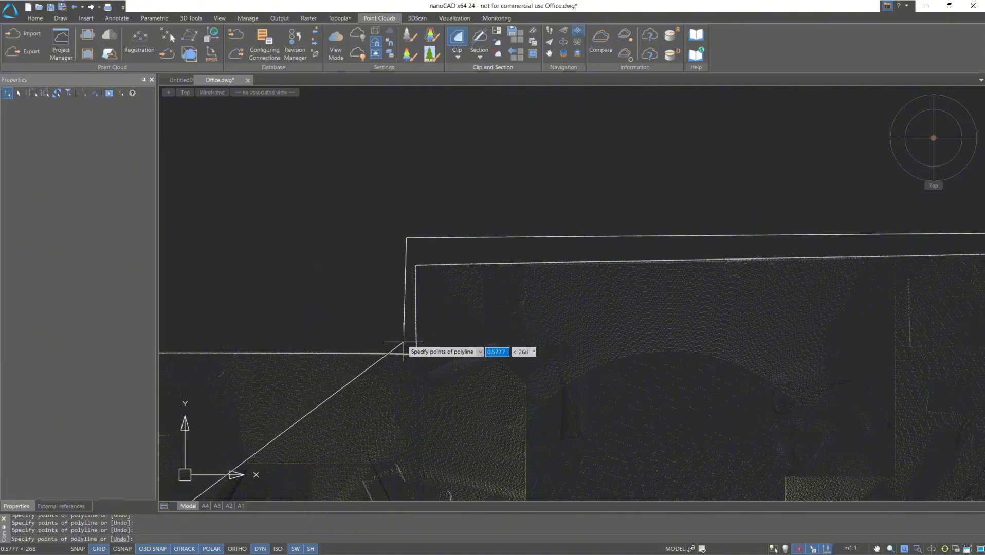
# Continue the outside clip polygon west beyond the north walls to the northwest office's outer corner and down its west side
pyautogui.moveTo(326, 322); pyautogui.dragTo(775, 216, button='middle')
pyautogui.moveTo(358, 248); pyautogui.dragTo(647, 231, button='middle')
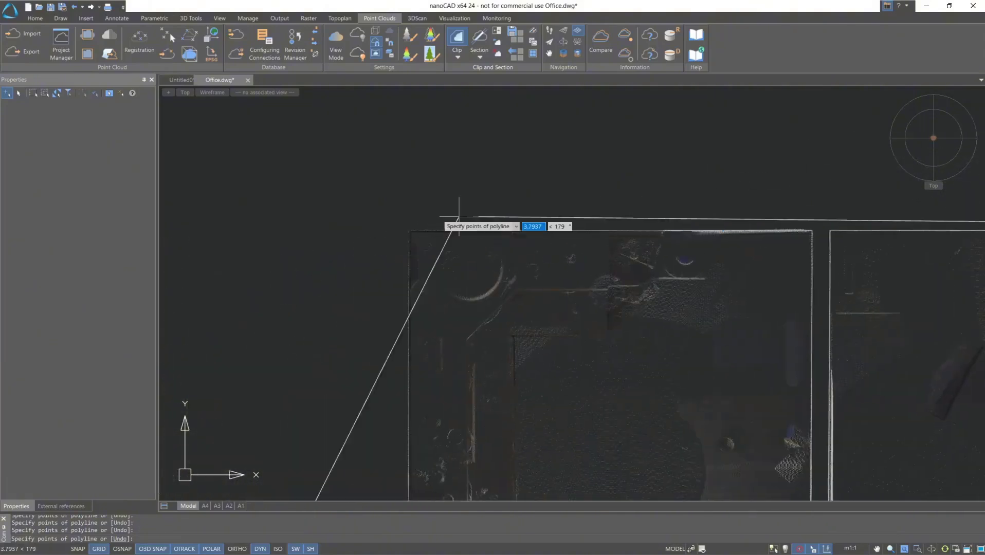
pyautogui.click(400, 223)
pyautogui.scroll(-2, 386, 216)
pyautogui.moveTo(359, 355); pyautogui.dragTo(398, 99, button='middle')
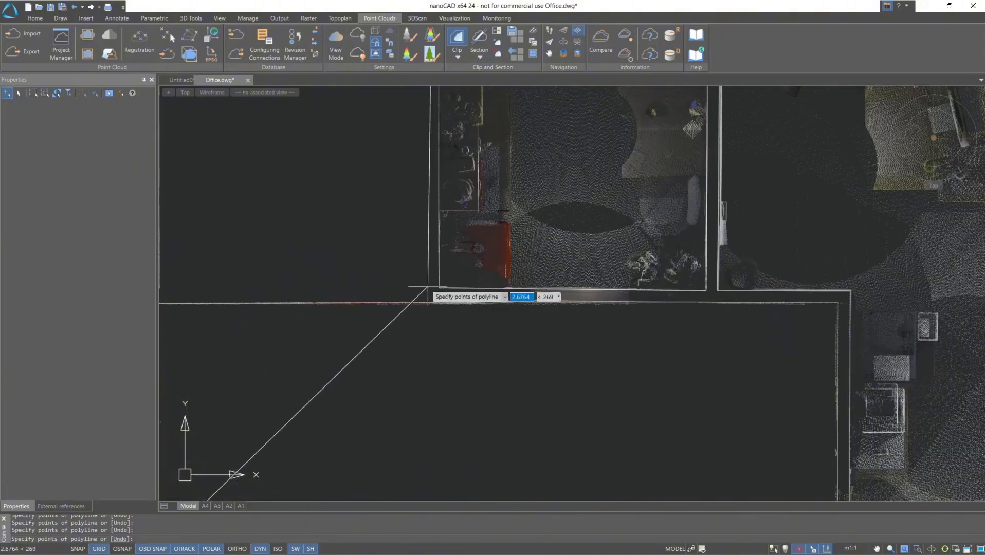
# Run the outside clip polygon west just above the reception room's north wall to its northwest corner
pyautogui.moveTo(269, 262); pyautogui.dragTo(745, 202, button='middle')
pyautogui.scroll(3, 639, 234)
pyautogui.moveTo(693, 234); pyautogui.dragTo(599, 235, button='middle')
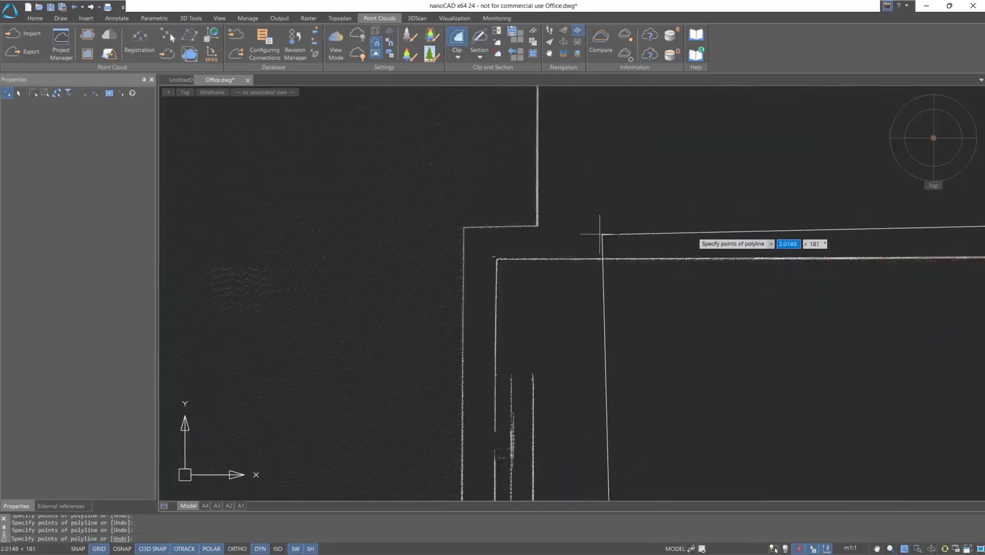
# Trace the polygon down the gap along the reception room's west wall, apply the outside clip, and show the top southwest isometric view
pyautogui.moveTo(481, 371); pyautogui.dragTo(475, 165, button='middle')
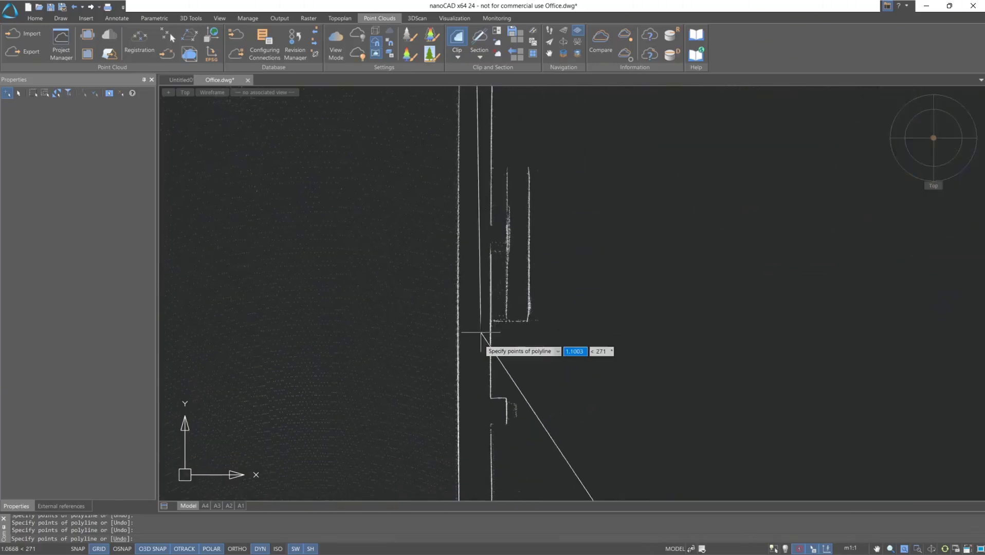
pyautogui.moveTo(480, 406); pyautogui.dragTo(473, 145, button='middle')
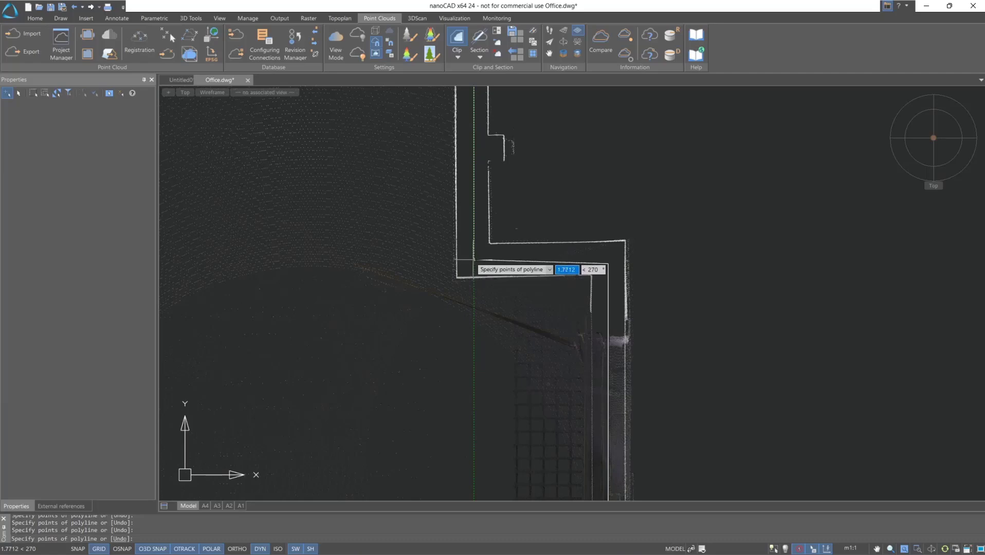
pyautogui.press('Return')
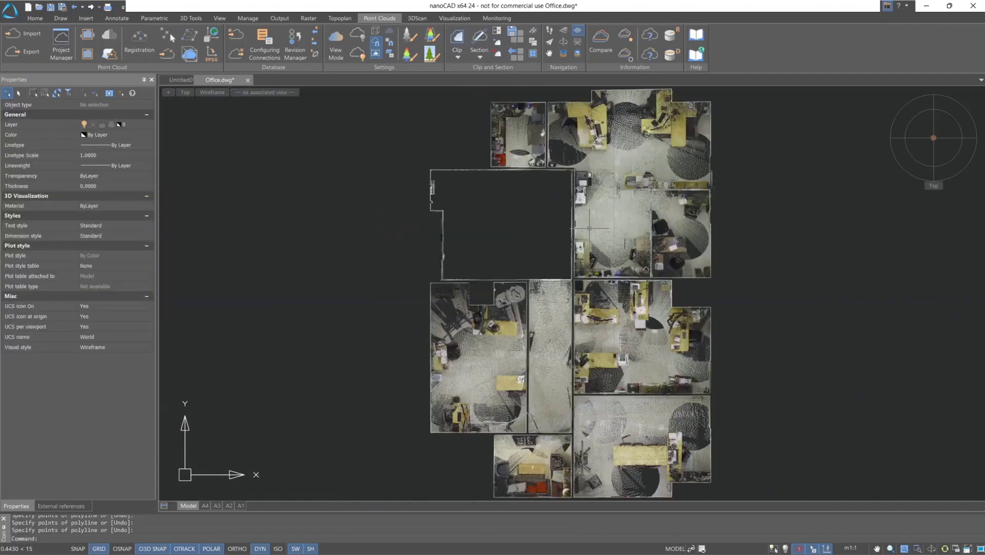
pyautogui.click(922, 149)
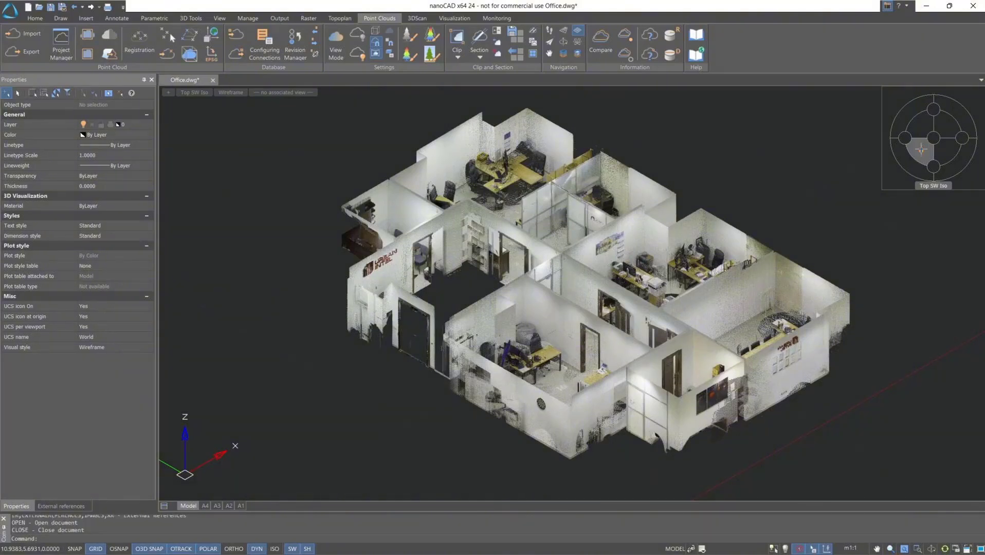
# In top view, start a Clip By Polygon (Inside) along the southwest office's north wall, around its recess, to the northeast corner
pyautogui.click(933, 137)
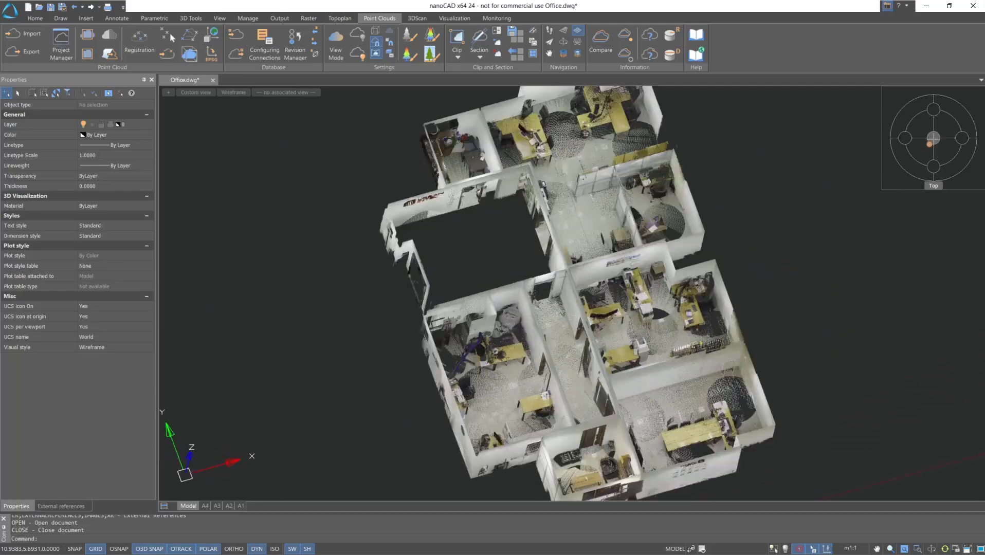
pyautogui.click(456, 56)
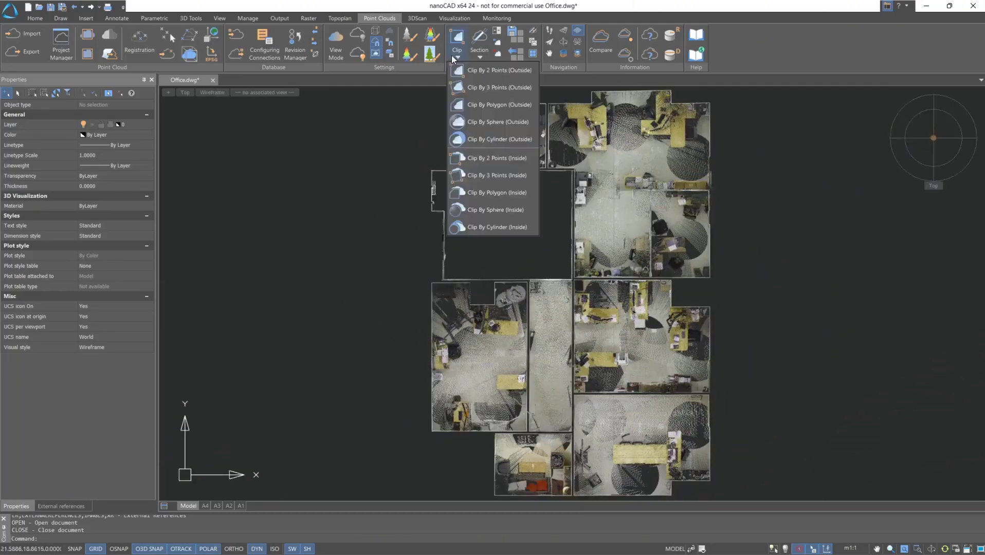
pyautogui.click(486, 193)
pyautogui.scroll(5, 413, 221)
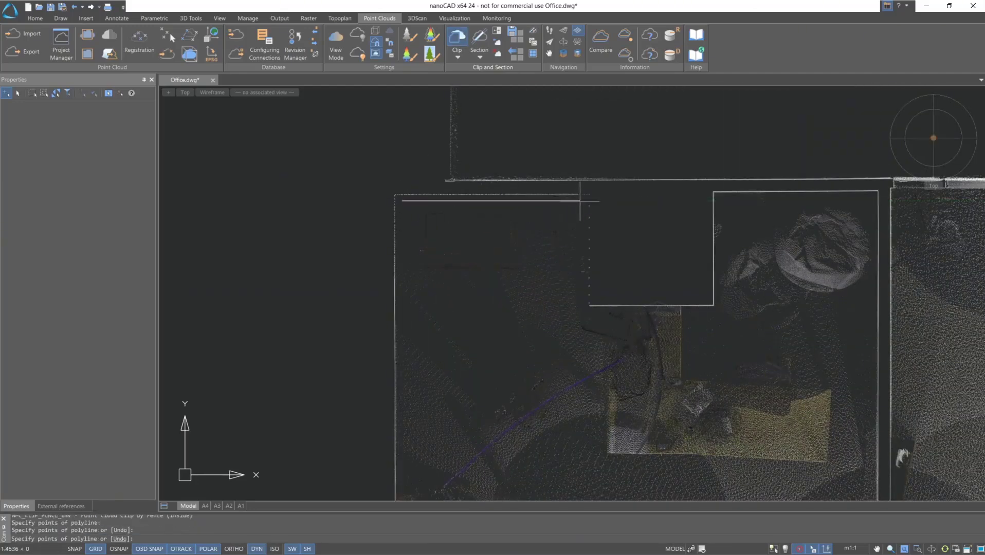
pyautogui.click(582, 309)
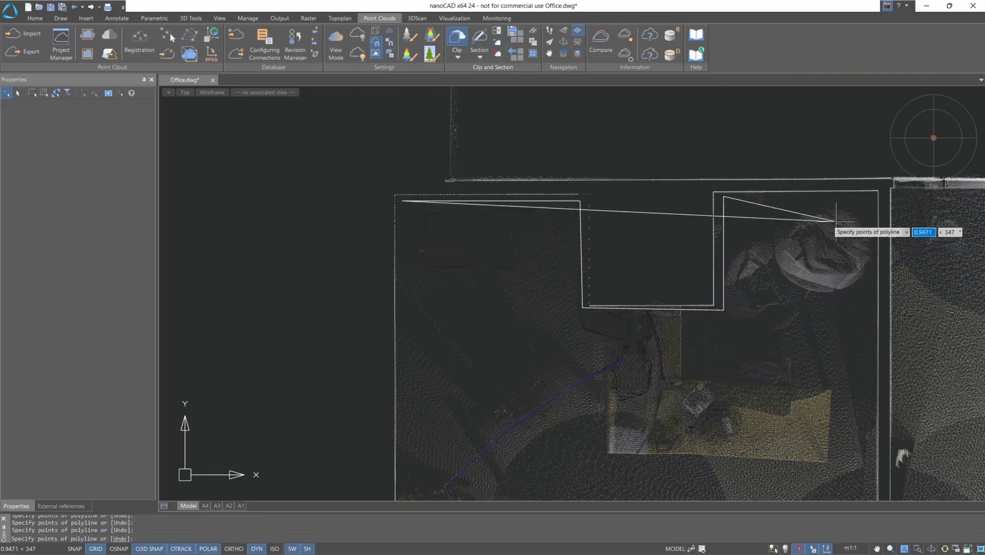
pyautogui.scroll(3, 883, 206)
pyautogui.click(855, 162)
# Trace the inside clip polygon down the southwest office's east wall and along its south wall to the southwest corner
pyautogui.scroll(-4, 779, 368)
pyautogui.moveTo(772, 450); pyautogui.dragTo(696, 223, button='middle')
pyautogui.moveTo(689, 411); pyautogui.dragTo(643, 165, button='middle')
pyautogui.scroll(5, 662, 348)
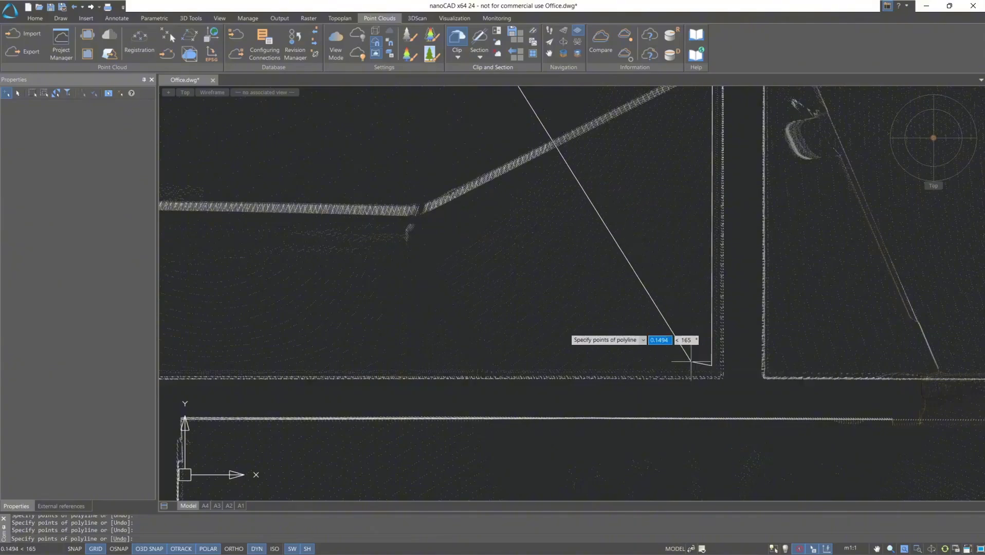
pyautogui.scroll(-5, 812, 315)
pyautogui.scroll(4, 343, 330)
pyautogui.click(271, 333)
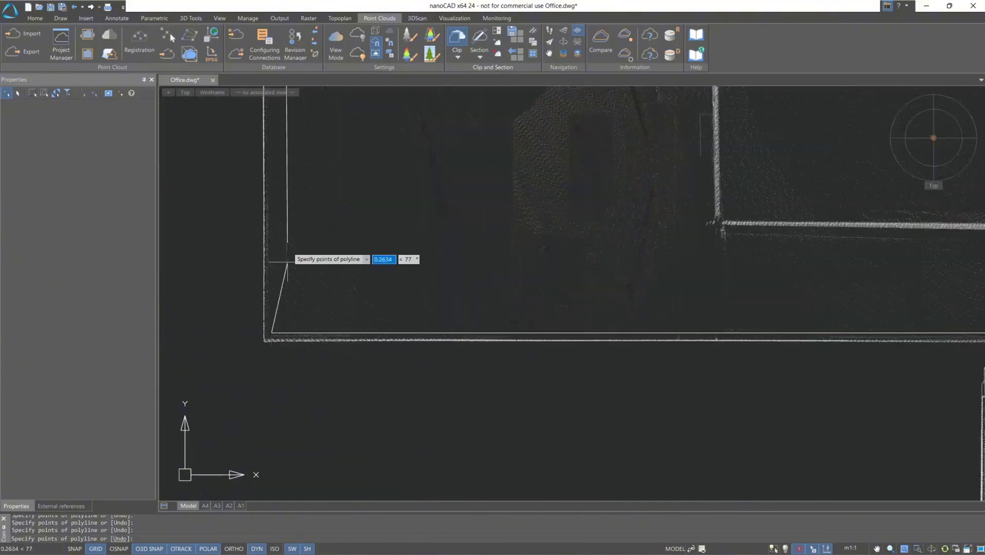
# Bring the polygon up the southwest office's west wall and clip away the room's interior points
pyautogui.scroll(-5, 287, 262)
pyautogui.moveTo(288, 245); pyautogui.dragTo(287, 352, button='middle')
pyautogui.moveTo(285, 198); pyautogui.dragTo(312, 404, button='middle')
pyautogui.press('Return')
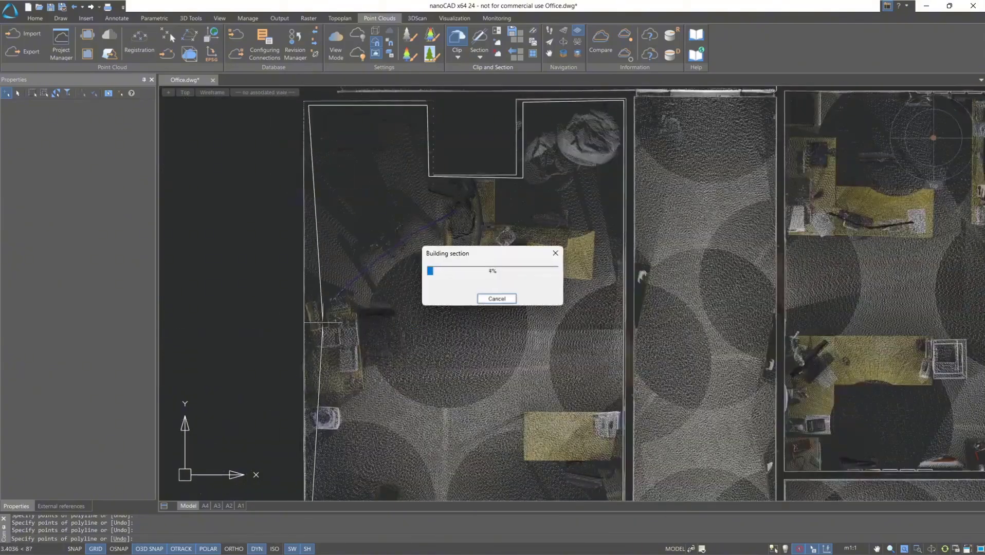
pyautogui.scroll(-3, 336, 308)
pyautogui.scroll(-2, 514, 305)
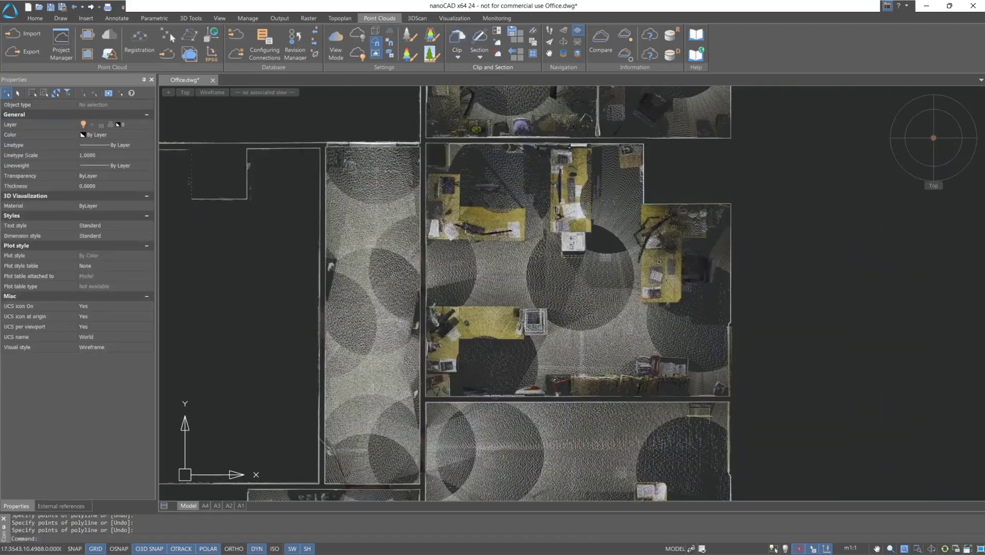
# Start another inside polygon clip just below the corridor's north wall, from its northwest to its northeast corner
pyautogui.press('Return')
pyautogui.scroll(5, 338, 139)
pyautogui.click(283, 166)
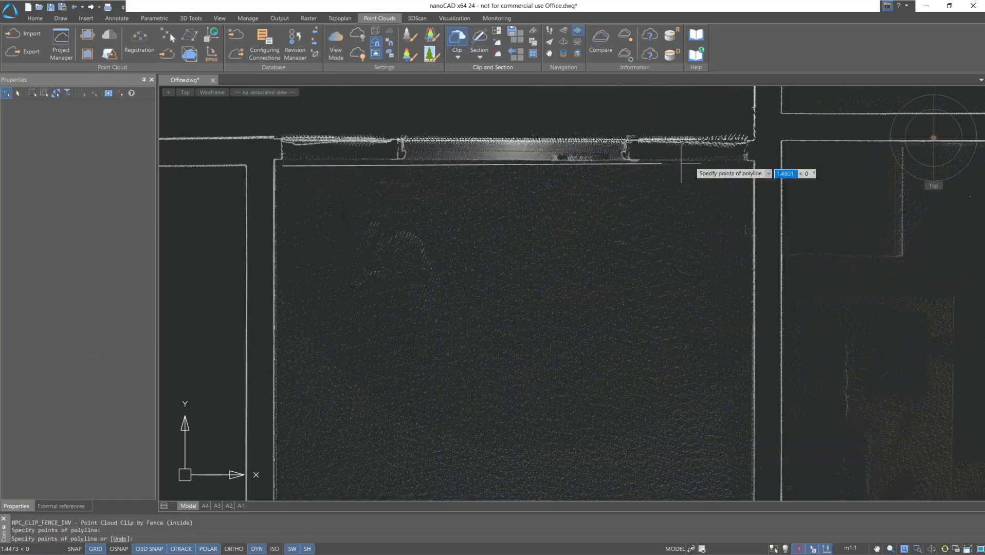
pyautogui.click(747, 165)
# Trace the corridor polygon down inside the east wall to the southeast corner and across to the southwest corner
pyautogui.scroll(-3, 695, 203)
pyautogui.moveTo(694, 461); pyautogui.dragTo(649, 219, button='middle')
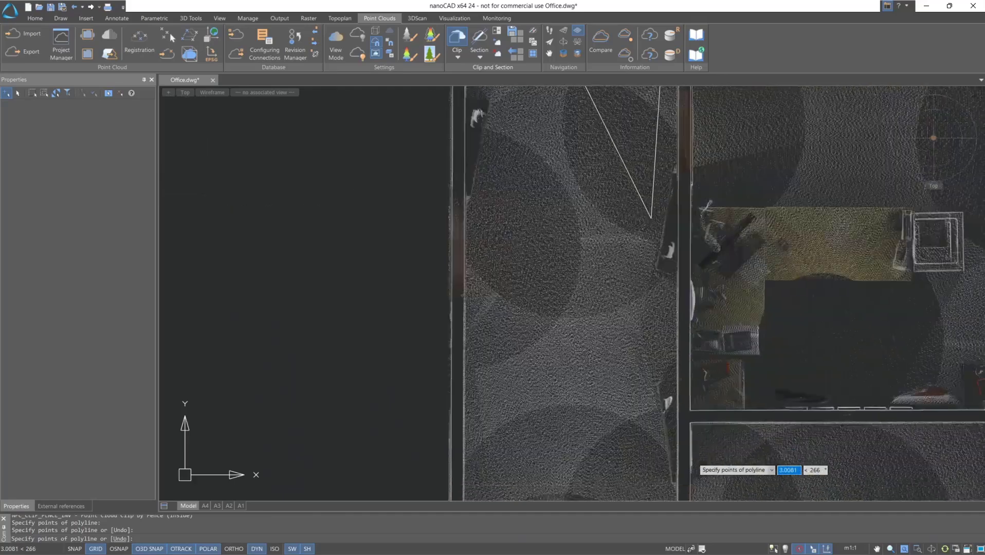
pyautogui.moveTo(648, 449); pyautogui.dragTo(626, 231, button='middle')
pyautogui.scroll(4, 655, 408)
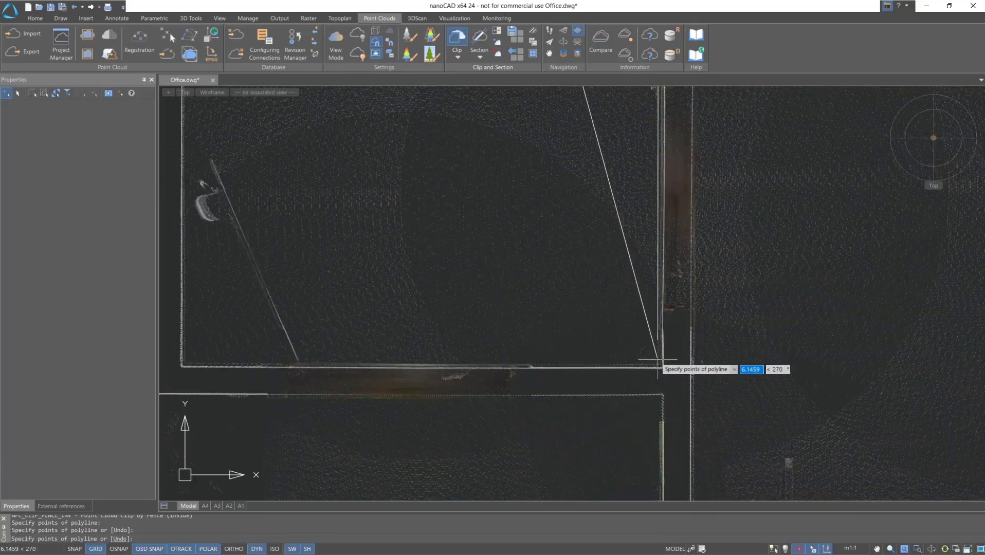
pyautogui.click(659, 359)
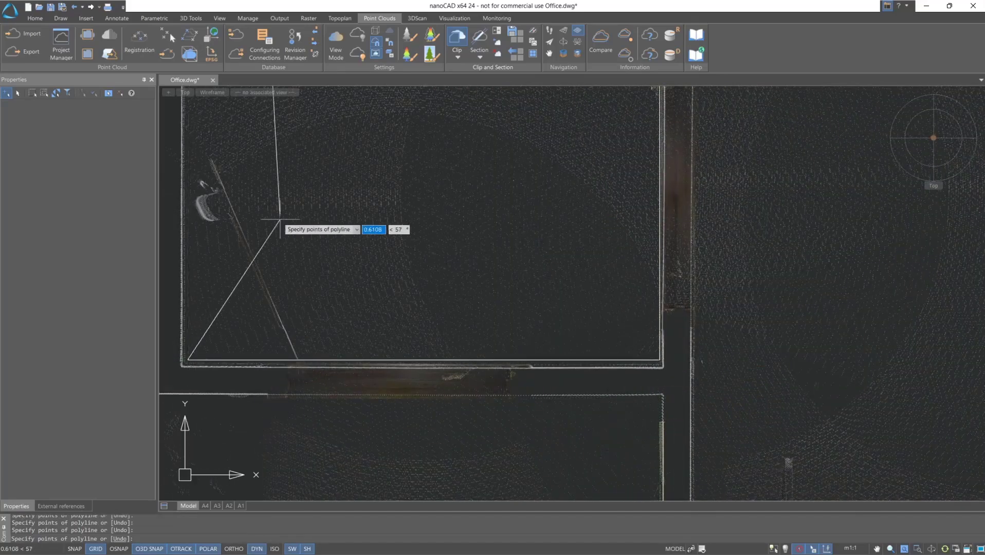
# Continue the polygon up just inside the corridor's west wall and clip away the corridor's interior points
pyautogui.scroll(-3, 280, 220)
pyautogui.moveTo(255, 258); pyautogui.dragTo(276, 308, button='middle')
pyautogui.scroll(-2, 288, 308)
pyautogui.scroll(5, 276, 297)
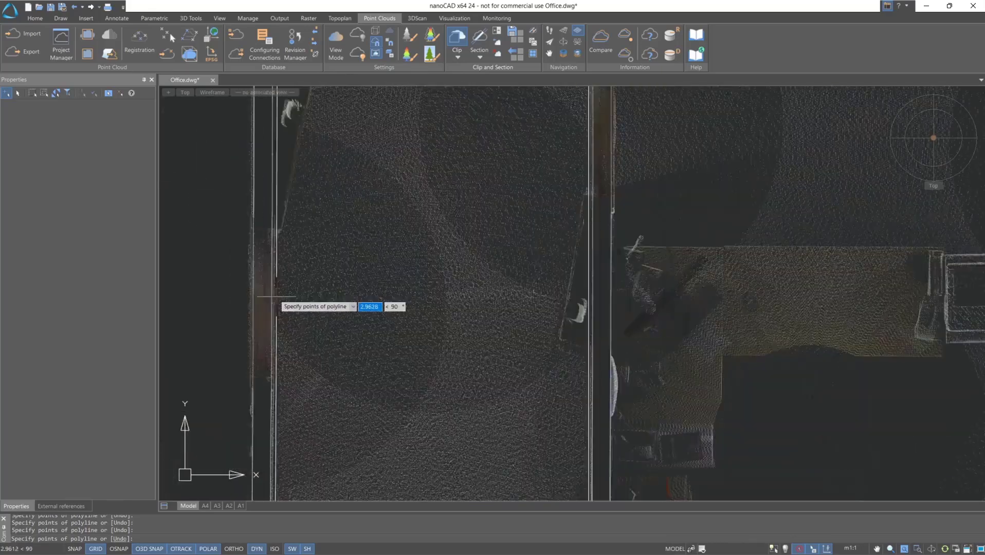
pyautogui.scroll(2, 276, 297)
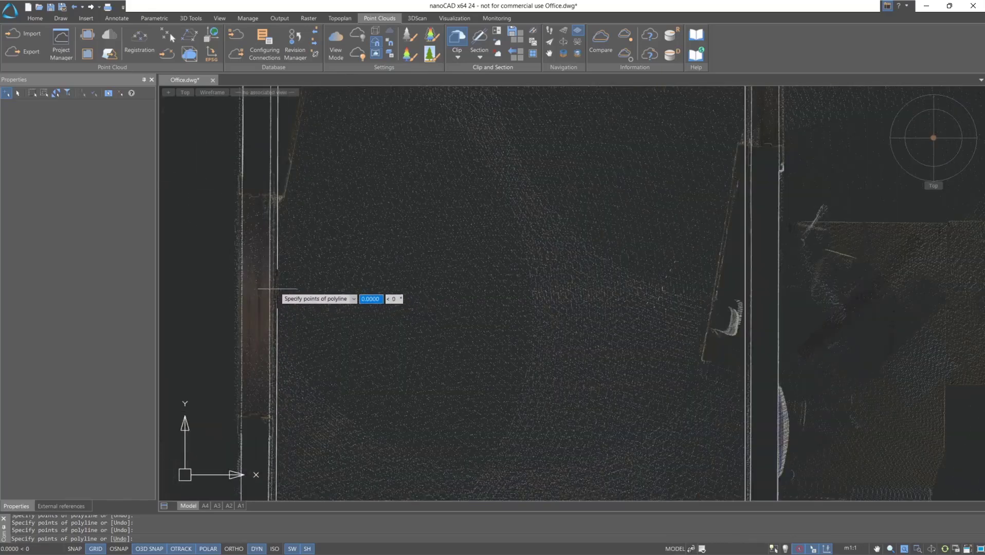
pyautogui.click(277, 289)
pyautogui.scroll(-10, 277, 289)
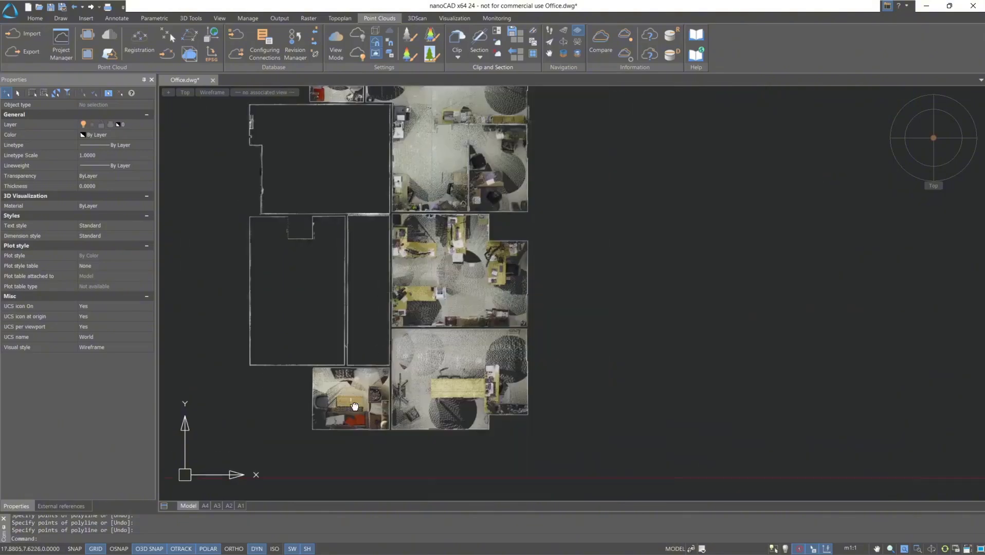
# Start an inside polygon clip in the northwest office and trace its west wall from the southwest corner to the northwest corner
pyautogui.moveTo(377, 291); pyautogui.dragTo(348, 396, button='middle')
pyautogui.press('Return')
pyautogui.scroll(5, 291, 187)
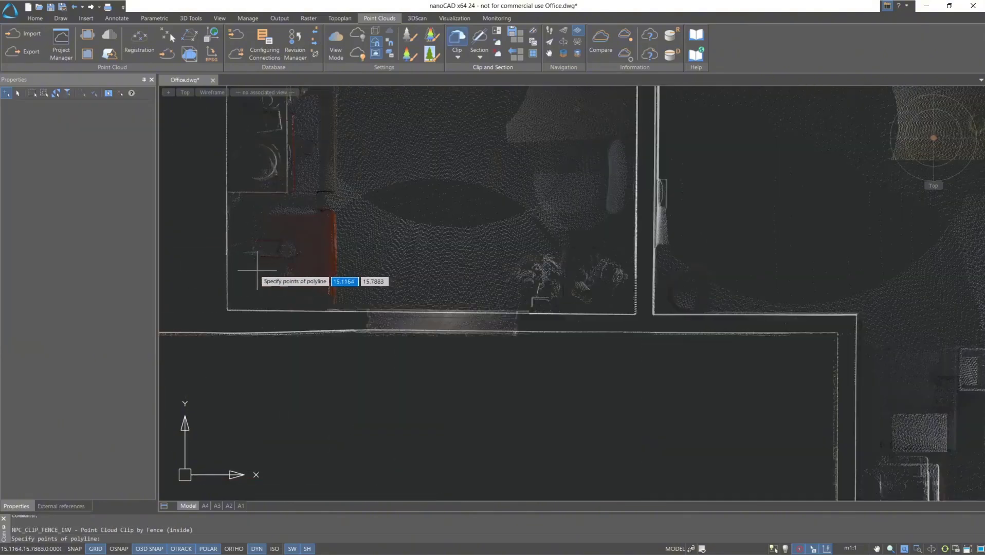
pyautogui.click(236, 308)
pyautogui.scroll(2, 246, 147)
pyautogui.moveTo(298, 87); pyautogui.dragTo(325, 214, button='middle')
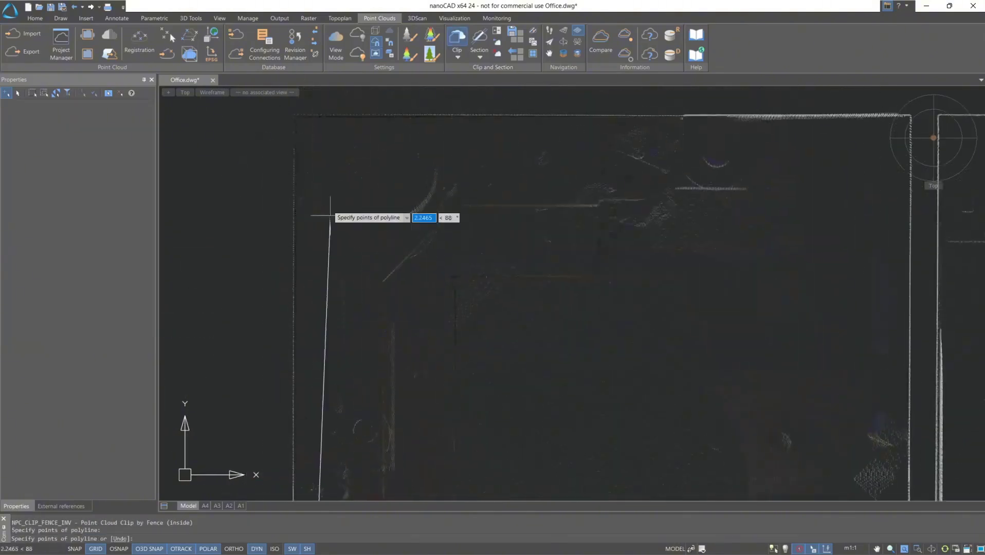
pyautogui.click(306, 126)
# Trace the polygon along the northwest office's north and east walls to the southeast corner and clip away its interior points
pyautogui.moveTo(693, 132); pyautogui.dragTo(224, 208, button='middle')
pyautogui.click(430, 200)
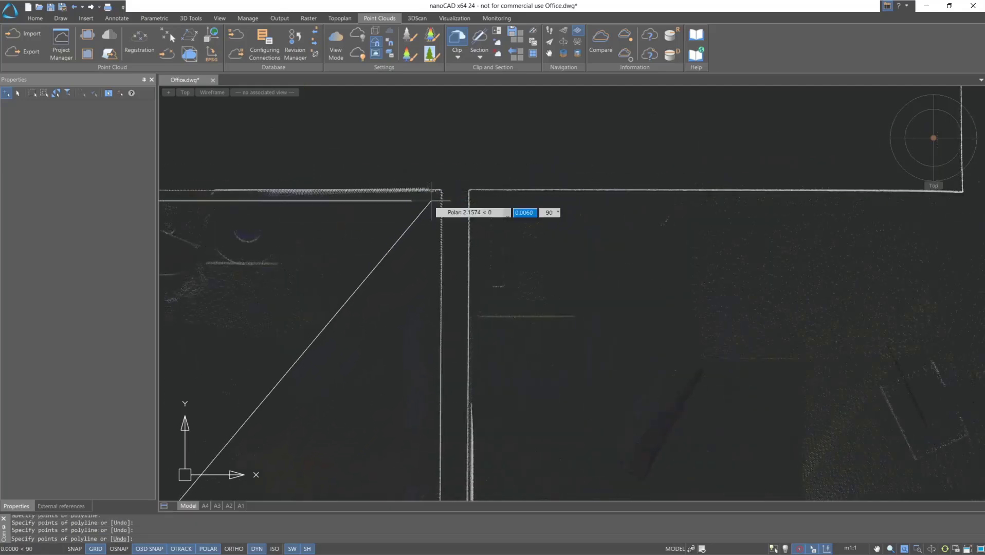
pyautogui.scroll(-2, 430, 201)
pyautogui.moveTo(415, 449); pyautogui.dragTo(460, 256, button='middle')
pyautogui.moveTo(466, 448); pyautogui.dragTo(487, 326, button='middle')
pyautogui.scroll(2, 489, 377)
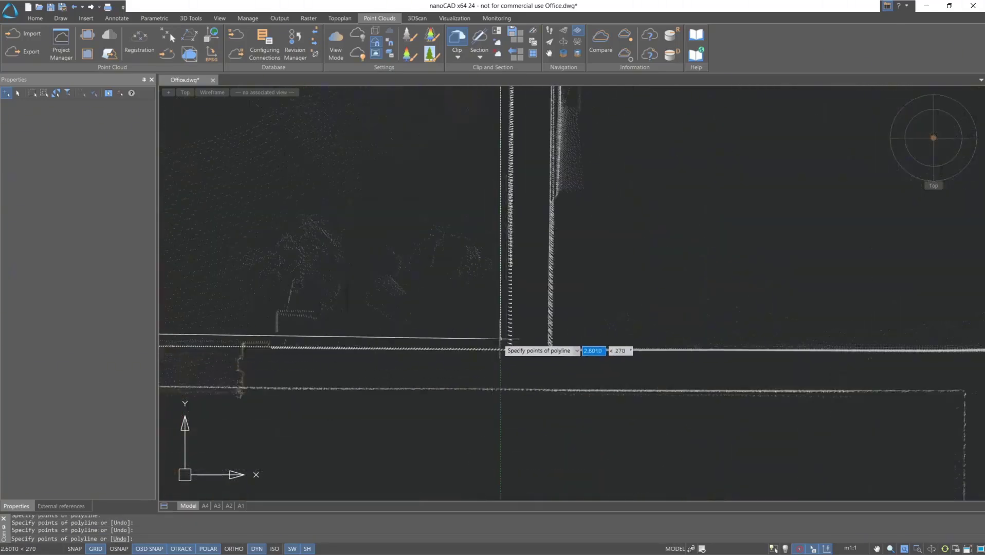
pyautogui.click(500, 342)
pyautogui.press('Return')
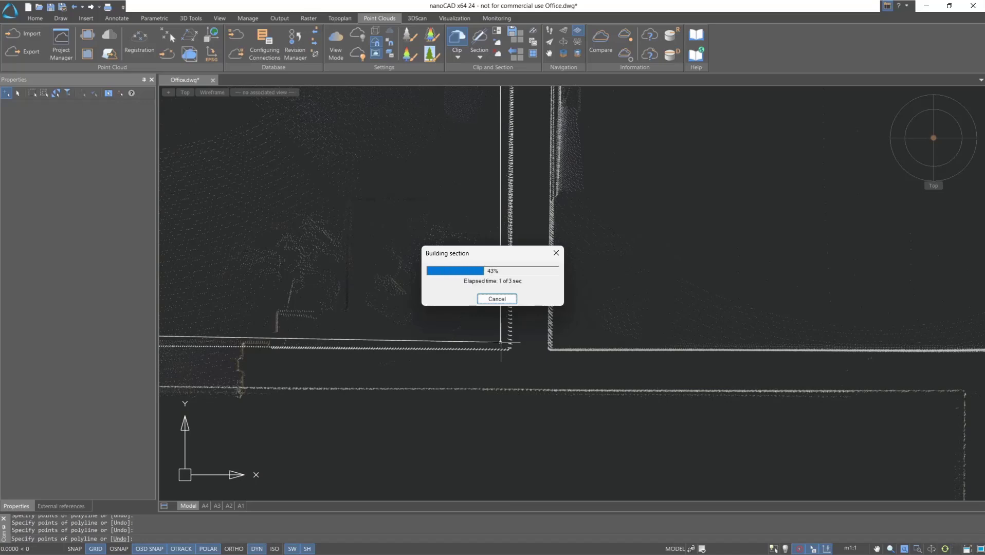
# Start an inside polygon clip in the large north office and trace its north wall from the northwest corner to the projecting bay
pyautogui.moveTo(500, 342); pyautogui.dragTo(432, 375, button='middle')
pyautogui.scroll(-2, 432, 375)
pyautogui.press('Return')
pyautogui.scroll(5, 399, 318)
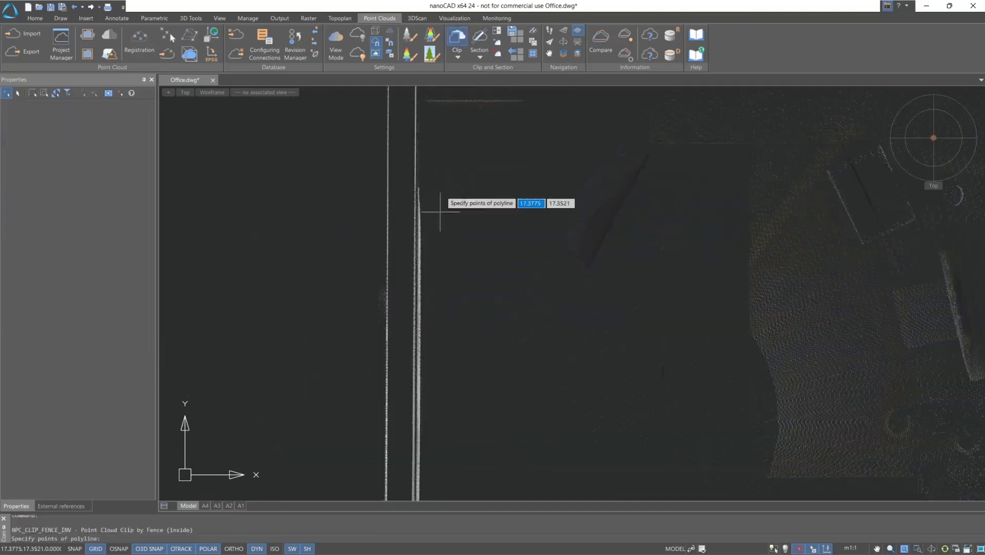
pyautogui.moveTo(418, 198); pyautogui.dragTo(418, 231, button='middle')
pyautogui.moveTo(877, 150); pyautogui.dragTo(609, 263, button='middle')
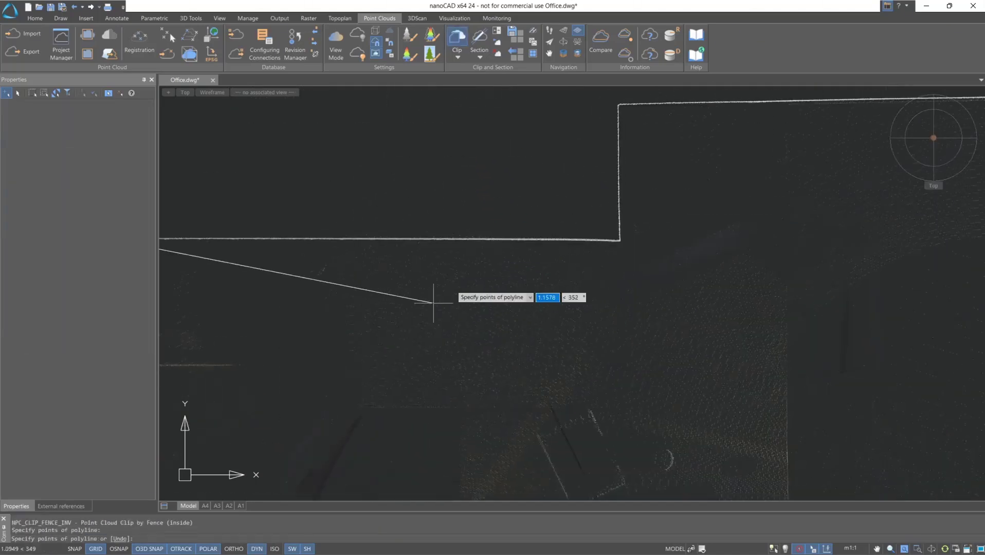
pyautogui.click(625, 244)
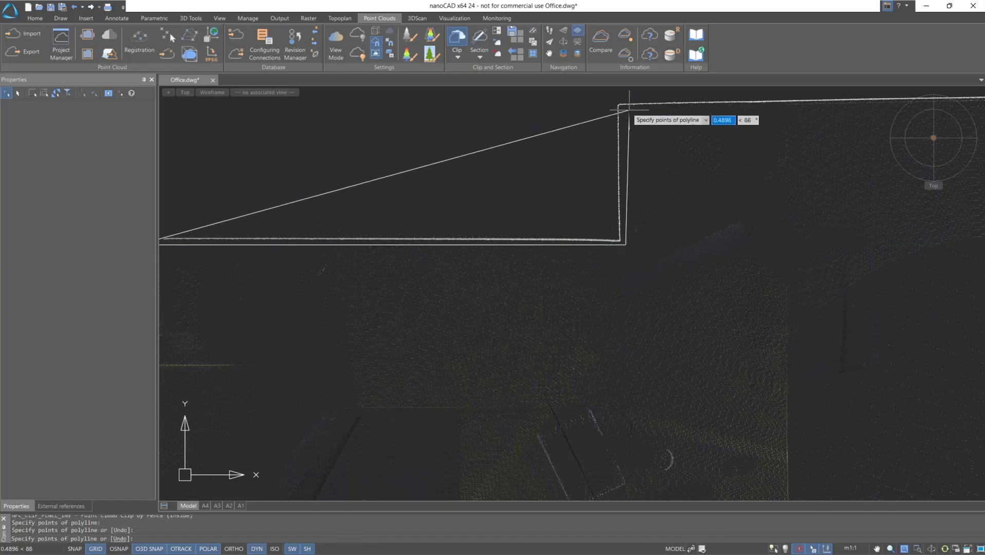
# Continue the north office polygon up into the bay and along the bay's north wall to its northeast corner
pyautogui.moveTo(822, 139); pyautogui.dragTo(290, 141, button='middle')
pyautogui.moveTo(597, 145); pyautogui.dragTo(535, 216, button='middle')
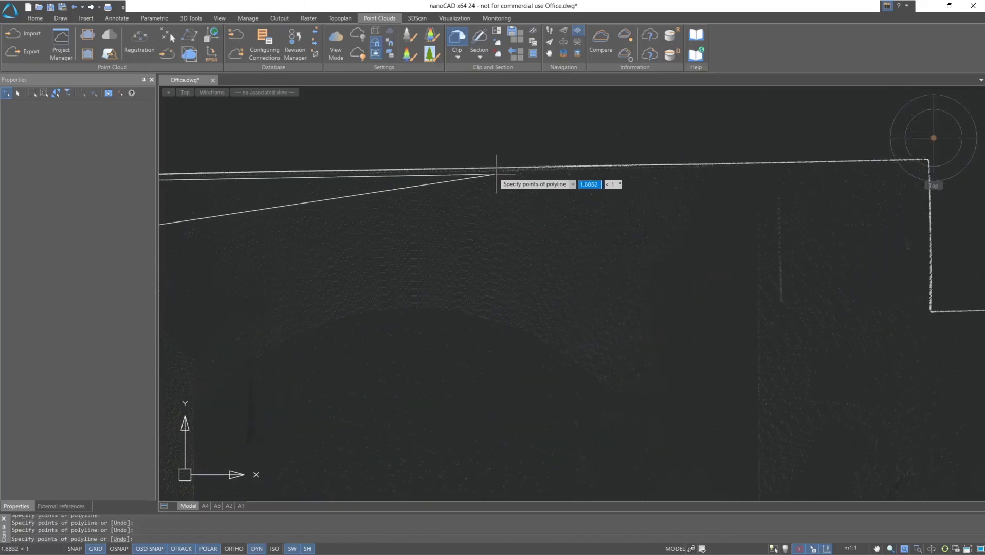
pyautogui.click(495, 174)
pyautogui.moveTo(718, 183); pyautogui.dragTo(301, 228, button='middle')
pyautogui.click(506, 208)
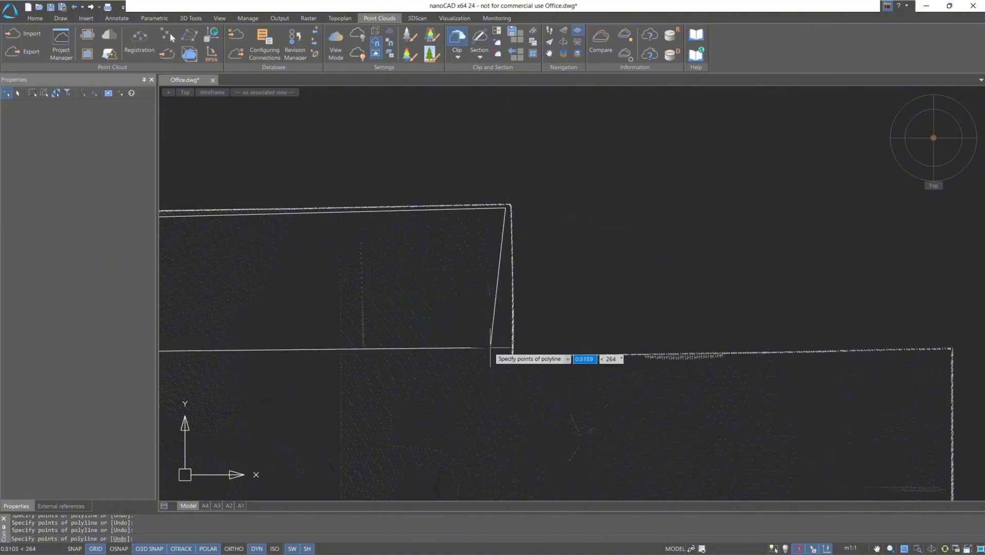
# Continue the north office polygon down the bay's east wall and along the north wall to the office's northeast corner
pyautogui.click(505, 362)
pyautogui.moveTo(949, 359); pyautogui.dragTo(655, 339, button='middle')
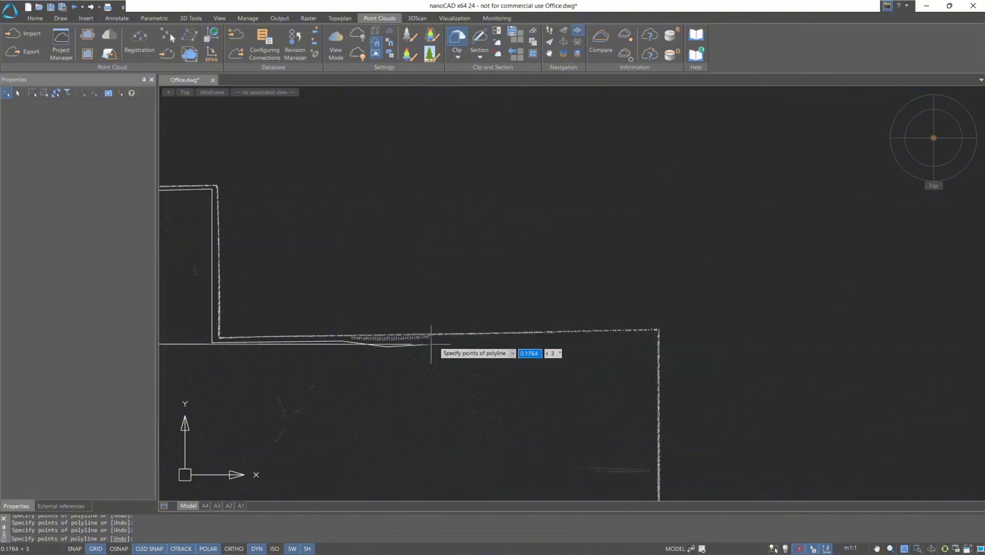
pyautogui.click(659, 331)
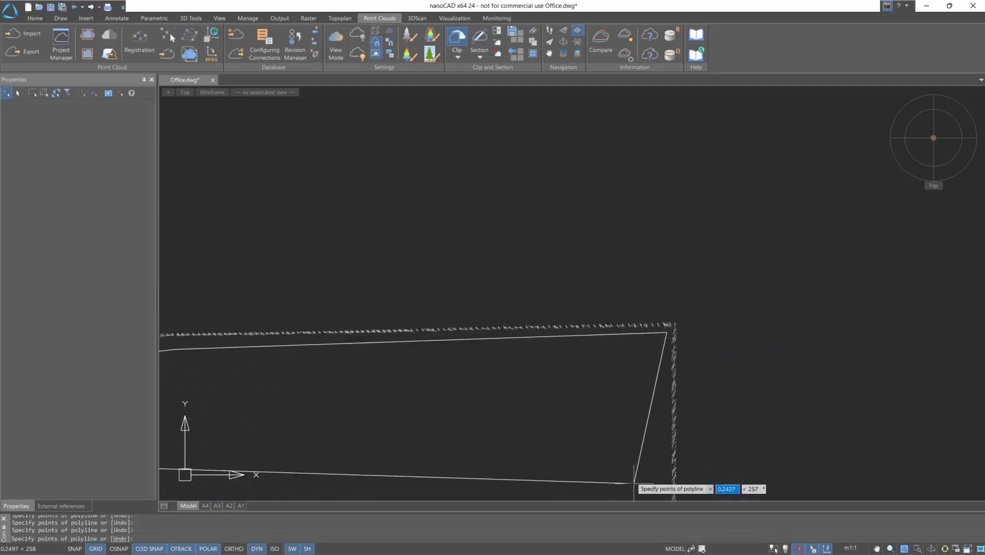
pyautogui.scroll(5, 576, 351)
pyautogui.scroll(2, 565, 344)
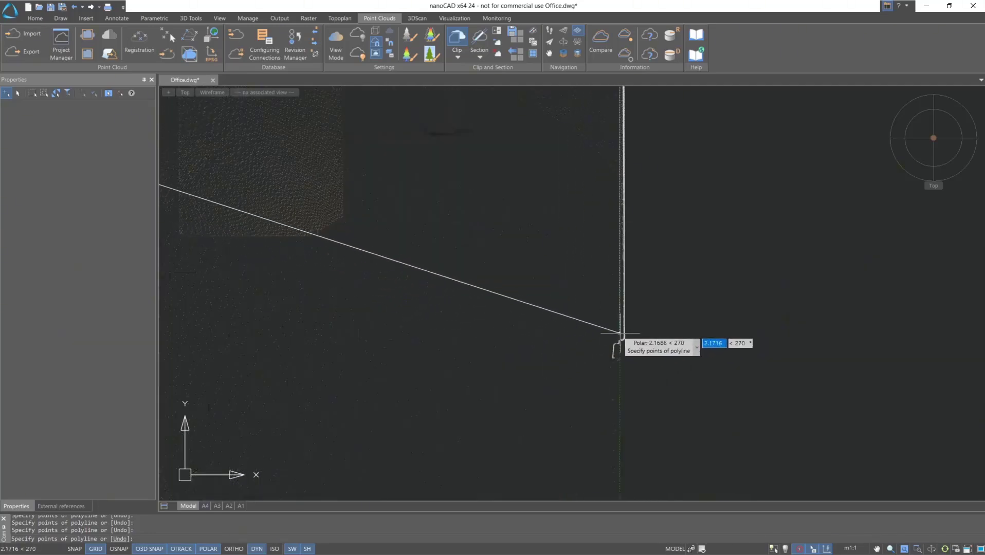
# Continue the polygon down the north office's east wall, following its jog, to the corner at the interior partition
pyautogui.click(607, 348)
pyautogui.scroll(-4, 529, 164)
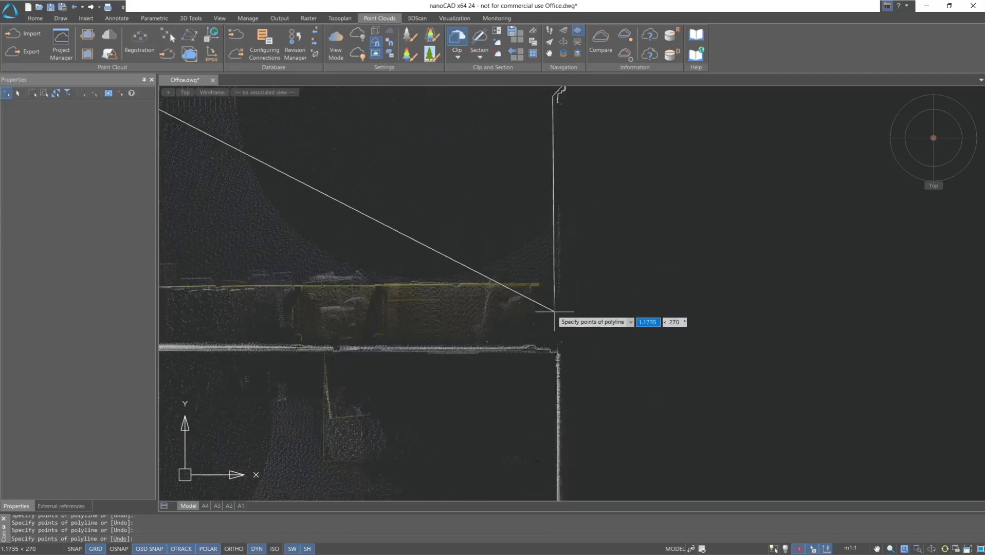
pyautogui.moveTo(555, 318); pyautogui.dragTo(551, 212, button='middle')
pyautogui.scroll(-2, 650, 222)
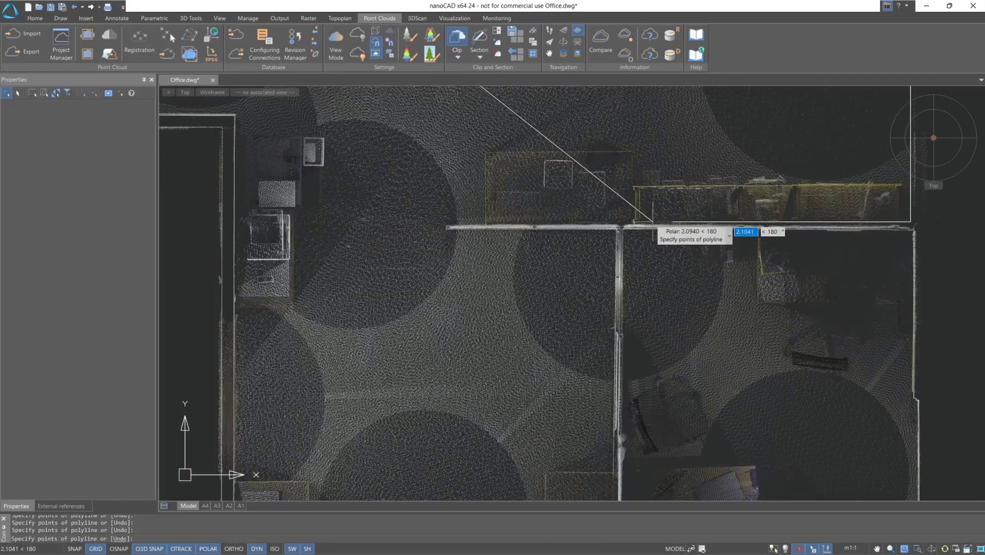
# Trace the polygon west along the partition, around its free end and back along its south face to the dividing wall
pyautogui.scroll(4, 444, 242)
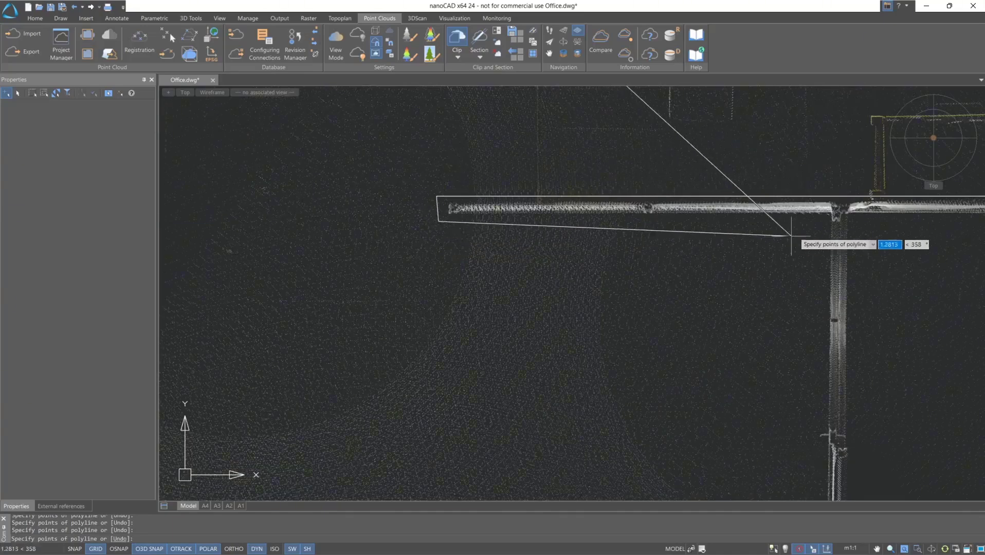
pyautogui.scroll(-3, 828, 213)
pyautogui.moveTo(802, 213); pyautogui.dragTo(579, 140, button='middle')
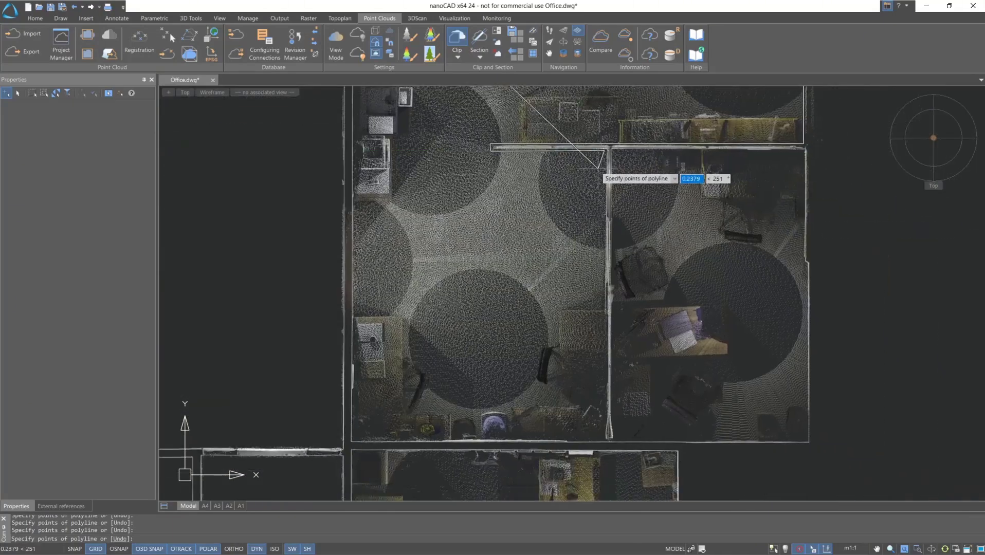
# Continue the polygon down the west face of the dividing wall and along the south wall to the southwest corner
pyautogui.scroll(5, 609, 258)
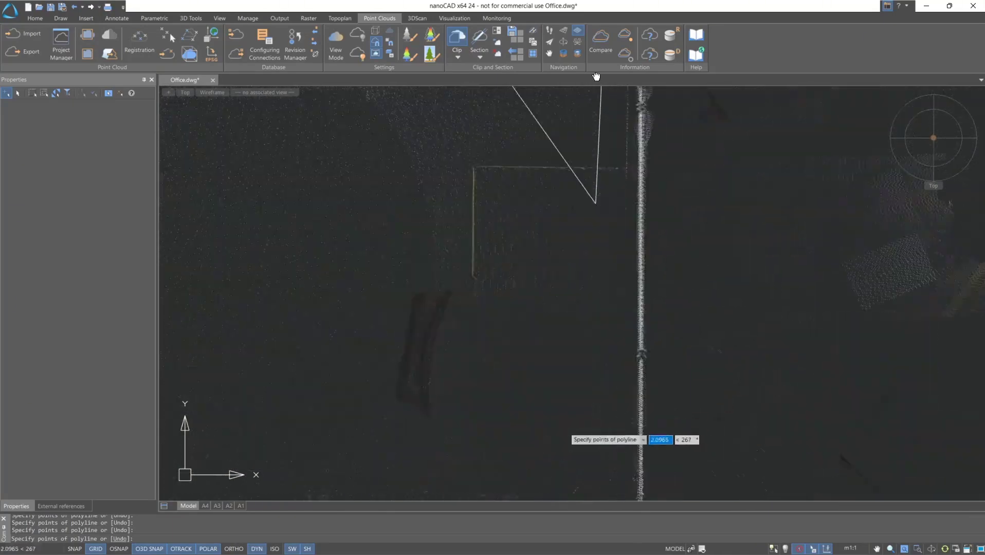
pyautogui.click(623, 475)
pyautogui.scroll(-3, 624, 475)
pyautogui.moveTo(259, 451); pyautogui.dragTo(543, 352, button='middle')
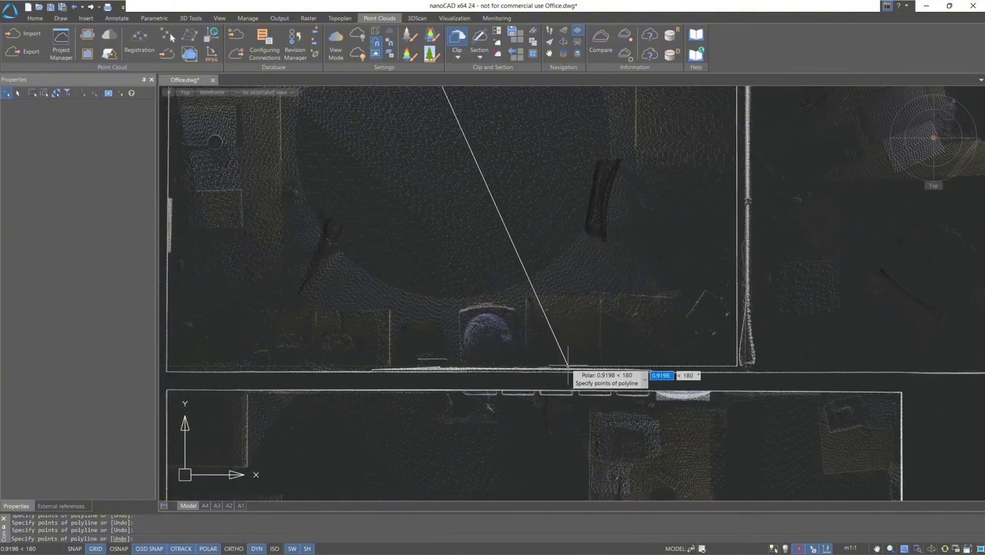
pyautogui.moveTo(339, 361); pyautogui.dragTo(612, 341, button='middle')
pyautogui.scroll(3, 447, 347)
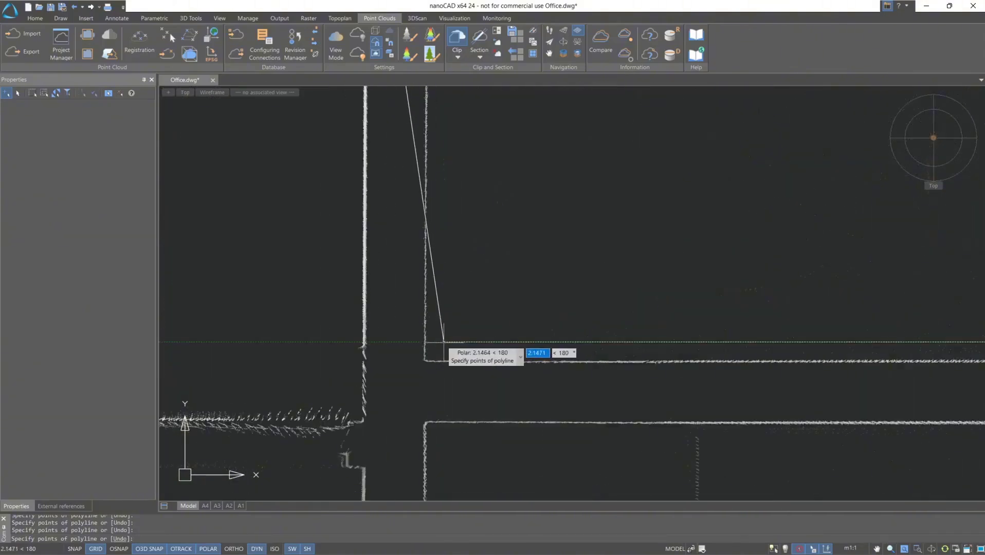
pyautogui.click(444, 343)
# Trace the polygon up the office's west side and around the stepped corner, and clip away the north office's interior points
pyautogui.scroll(-4, 444, 343)
pyautogui.moveTo(446, 317); pyautogui.dragTo(447, 203, button='middle')
pyautogui.scroll(6, 443, 208)
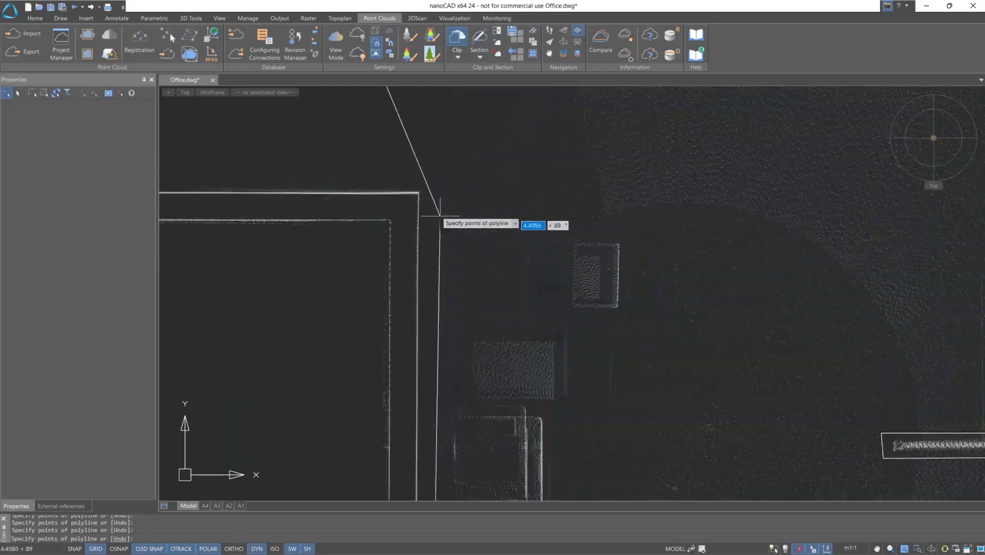
pyautogui.moveTo(342, 167); pyautogui.dragTo(622, 254, button='middle')
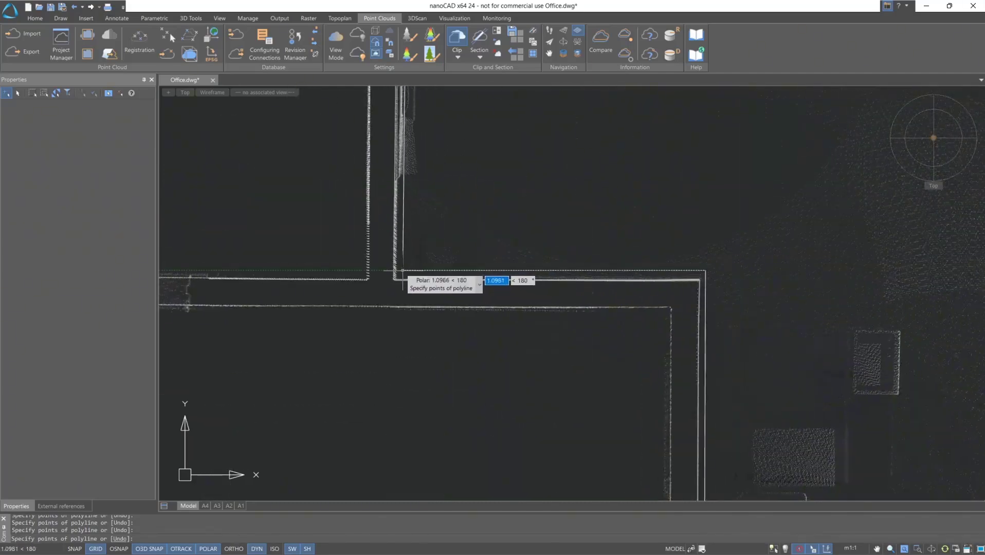
pyautogui.scroll(-5, 439, 277)
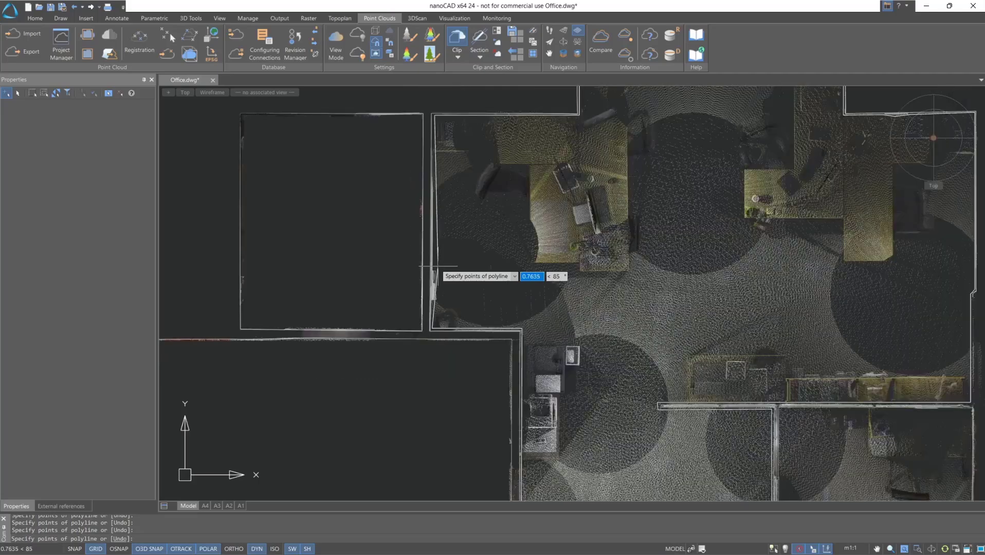
pyautogui.press('Return')
# Start an inside polygon clip in the room east of the dividing wall and trace its south wall and east wall past the jog
pyautogui.scroll(-4, 480, 273)
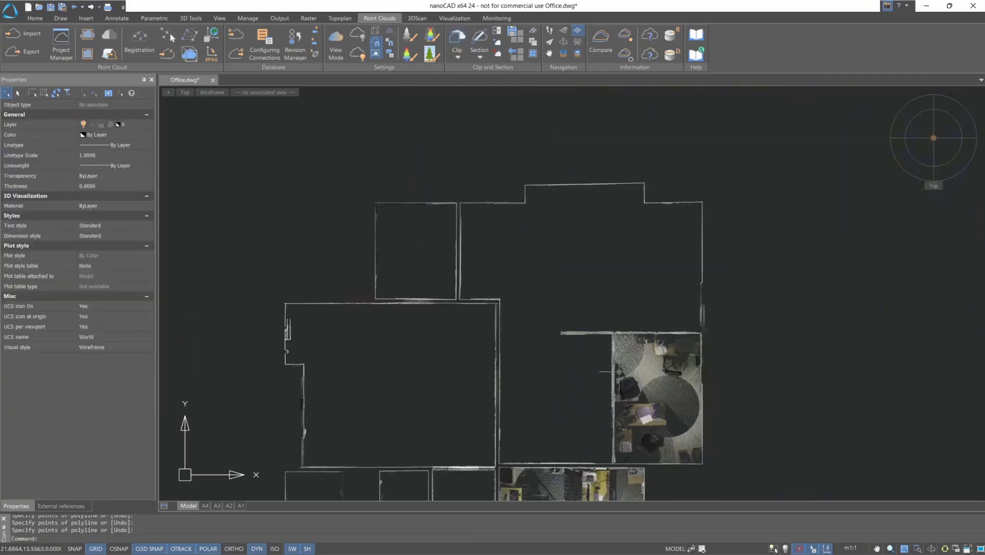
pyautogui.moveTo(618, 429); pyautogui.dragTo(504, 198, button='middle')
pyautogui.scroll(5, 505, 199)
pyautogui.press('Return')
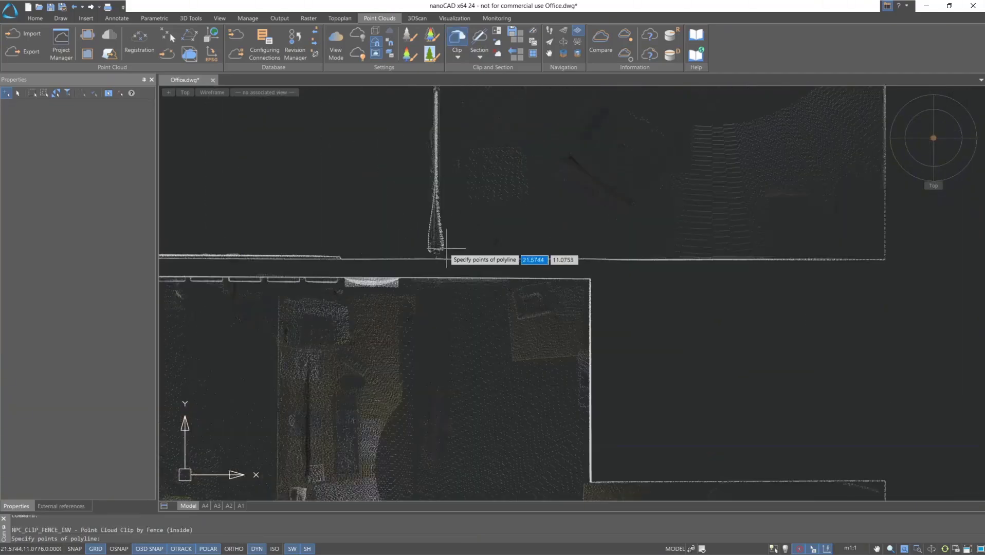
pyautogui.click(878, 256)
pyautogui.scroll(-2, 814, 141)
pyautogui.moveTo(814, 140); pyautogui.dragTo(693, 475, button='middle')
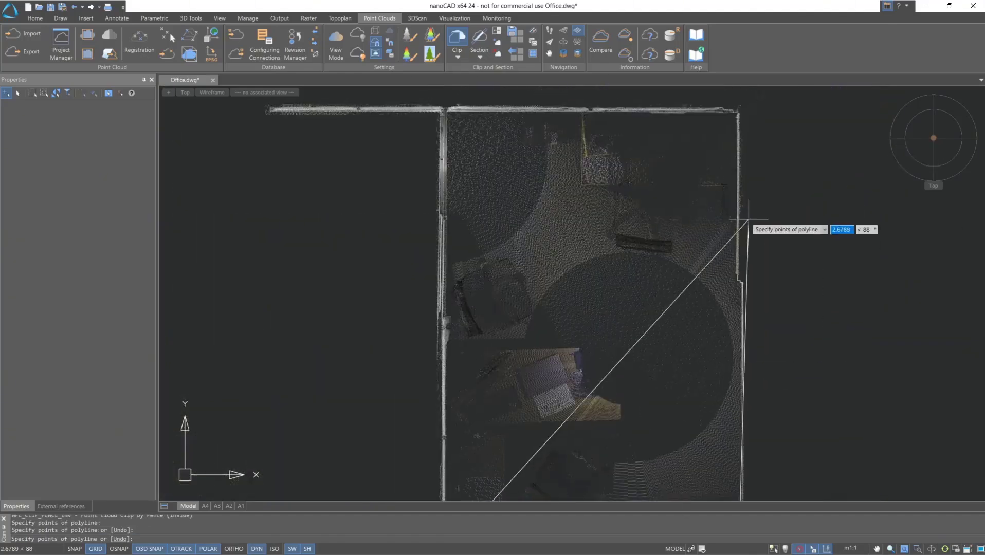
pyautogui.scroll(4, 740, 275)
pyautogui.click(747, 277)
pyautogui.click(709, 259)
# Continue the polygon up the upper part of the room's east wall to its northeast corner
pyautogui.moveTo(702, 157); pyautogui.dragTo(675, 483, button='middle')
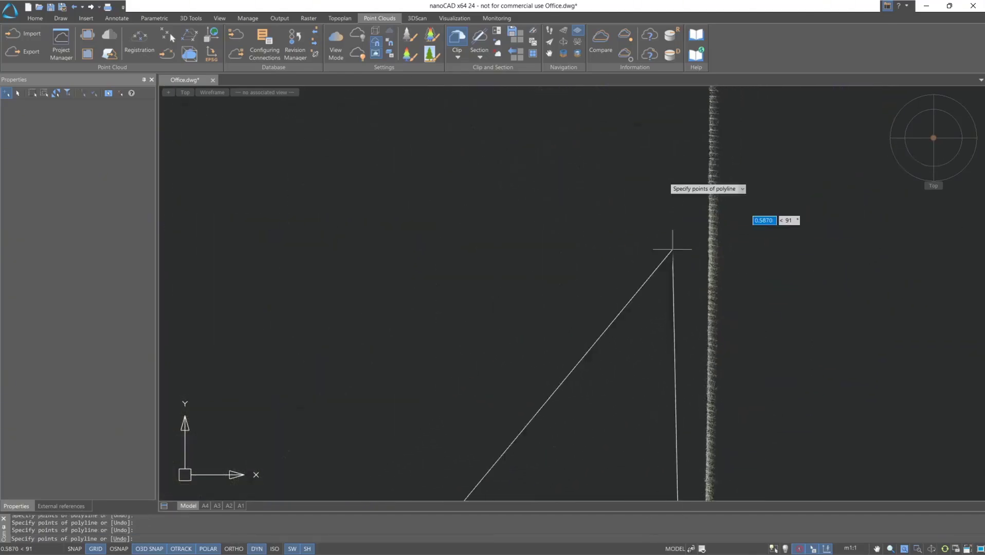
pyautogui.scroll(-4, 671, 134)
pyautogui.moveTo(668, 139); pyautogui.dragTo(655, 358, button='middle')
pyautogui.scroll(4, 668, 234)
pyautogui.click(669, 217)
# Trace the polygon along the room's north wall and down the dividing wall, and clip away the interior points
pyautogui.moveTo(188, 227); pyautogui.dragTo(796, 202, button='middle')
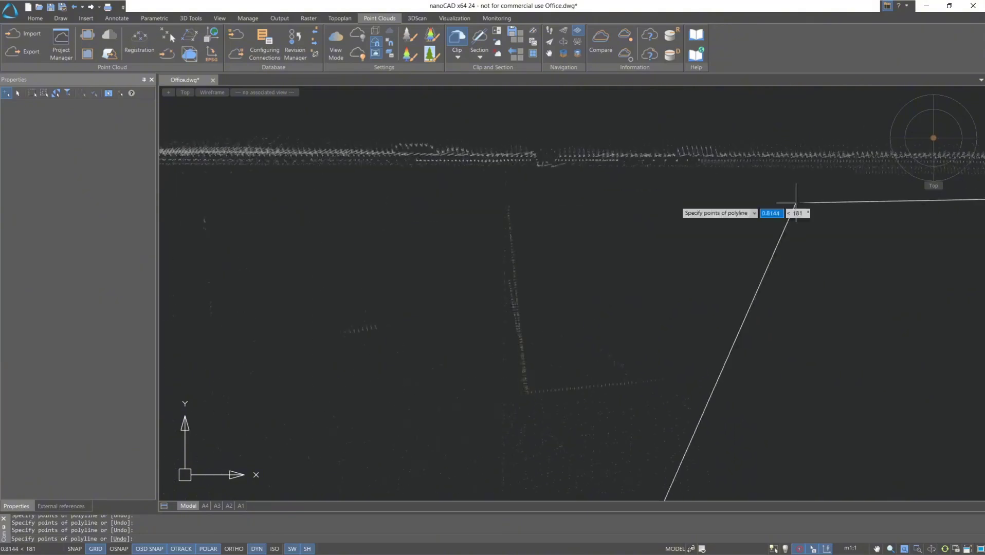
pyautogui.scroll(-3, 795, 202)
pyautogui.scroll(3, 326, 204)
pyautogui.click(292, 175)
pyautogui.scroll(-3, 386, 378)
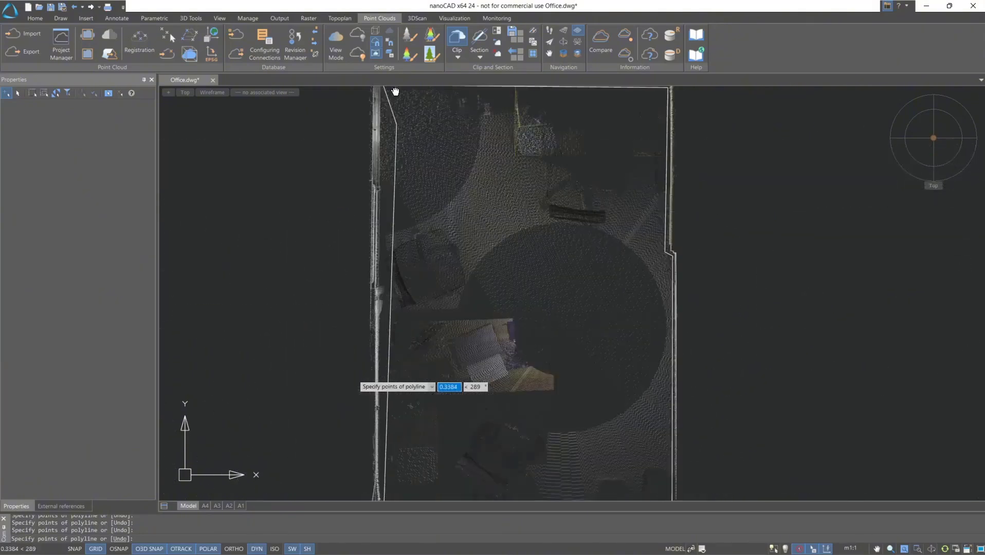
pyautogui.scroll(3, 379, 419)
pyautogui.press('Return')
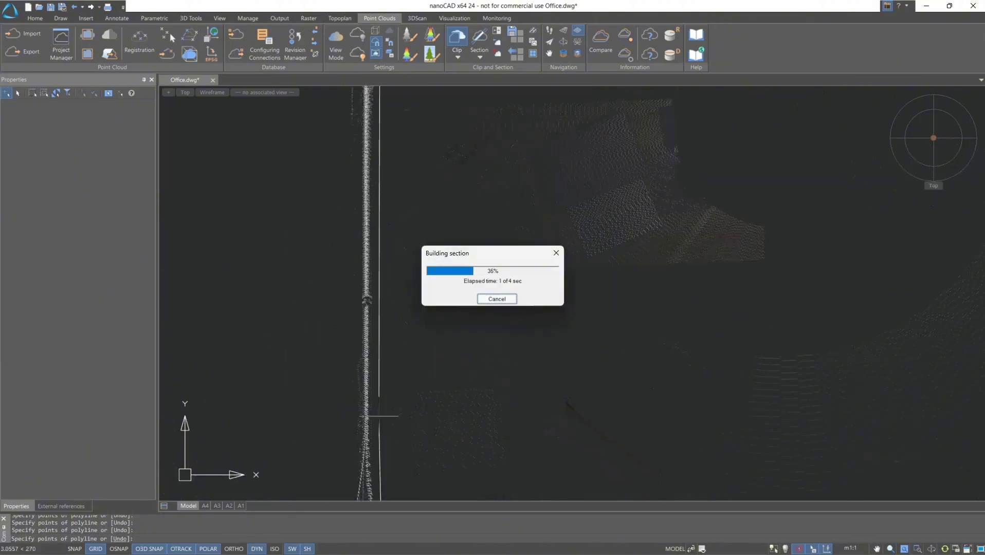
# Start an inside polygon clip in the notched east office just below and trace its north wall to the notch
pyautogui.scroll(-3, 379, 417)
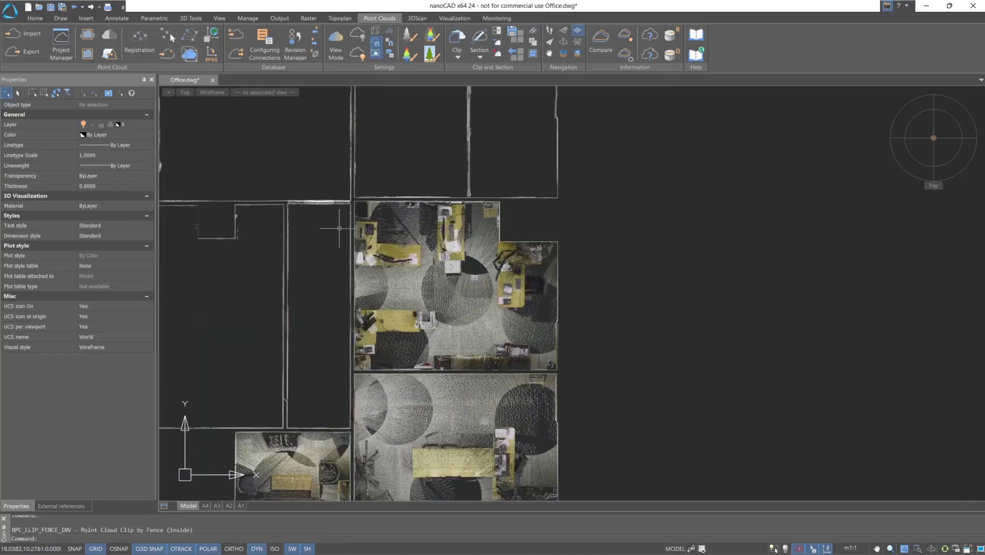
pyautogui.press('Return')
pyautogui.scroll(4, 355, 216)
pyautogui.scroll(-2, 689, 205)
pyautogui.scroll(2, 580, 221)
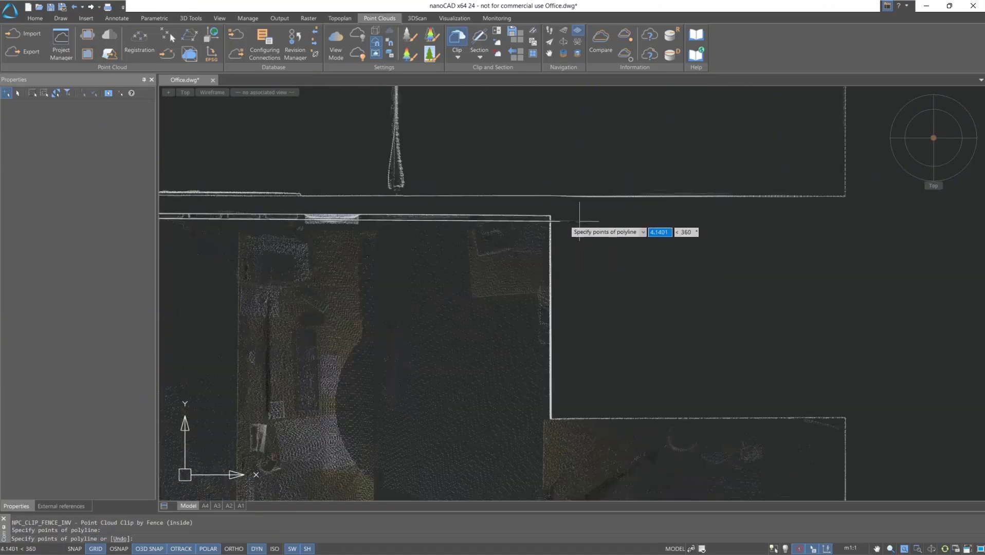
pyautogui.scroll(3, 579, 221)
# Continue the east office polygon down the notch's vertical wall and along its horizontal wall to the office's northeast corner
pyautogui.moveTo(508, 488); pyautogui.dragTo(519, 196, button='middle')
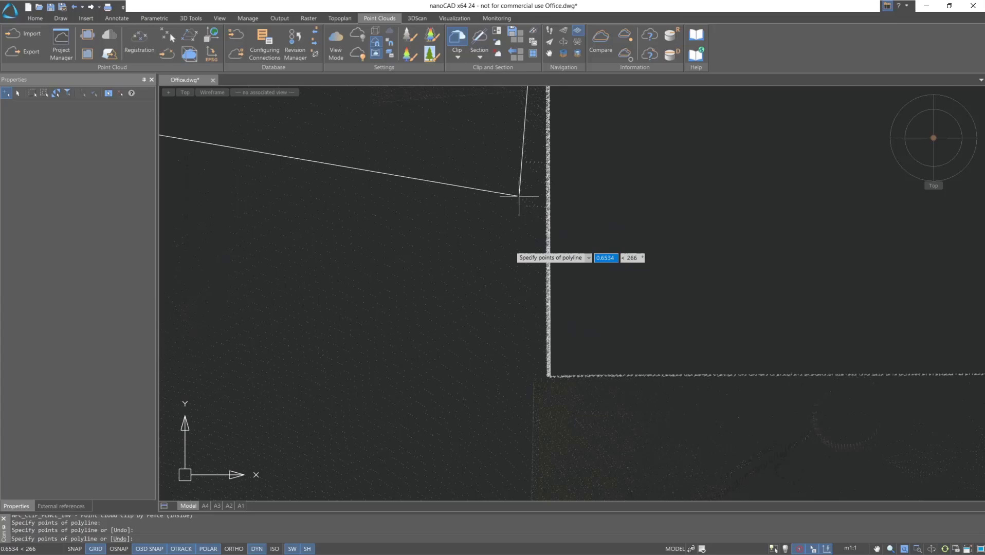
pyautogui.click(540, 377)
pyautogui.scroll(6, 562, 386)
pyautogui.click(464, 340)
pyautogui.scroll(-10, 590, 340)
pyautogui.scroll(5, 761, 342)
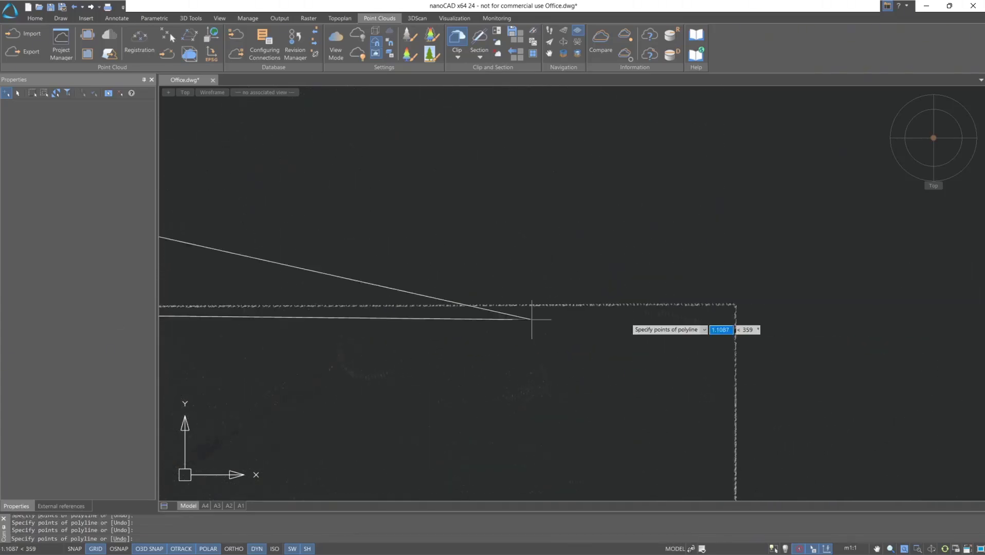
pyautogui.scroll(2, 717, 315)
pyautogui.click(732, 312)
# Continue the polygon down the east office's east wall, around its jog, to the southeast corner
pyautogui.scroll(-6, 721, 412)
pyautogui.scroll(3, 717, 426)
pyautogui.moveTo(650, 466); pyautogui.dragTo(642, 246, button='middle')
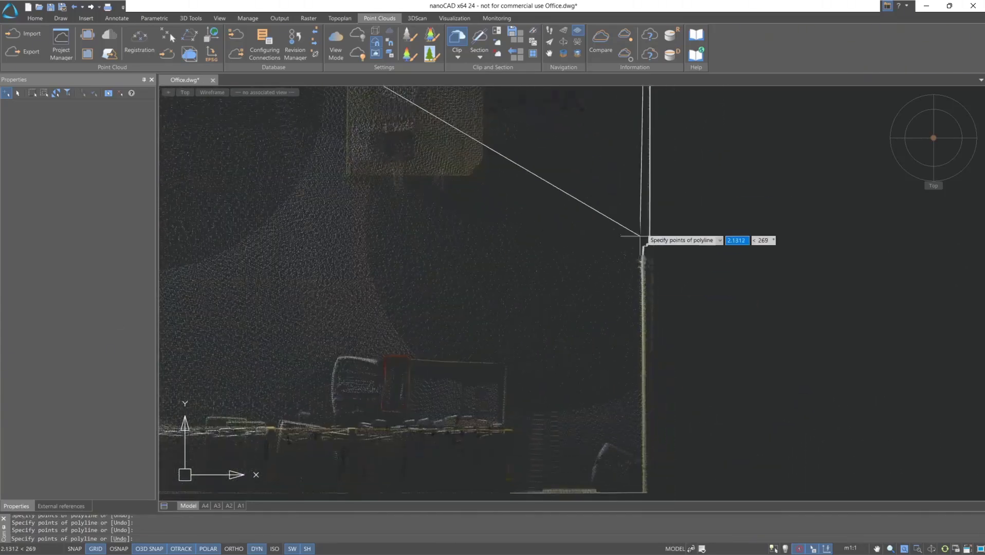
pyautogui.scroll(3, 648, 249)
pyautogui.click(651, 253)
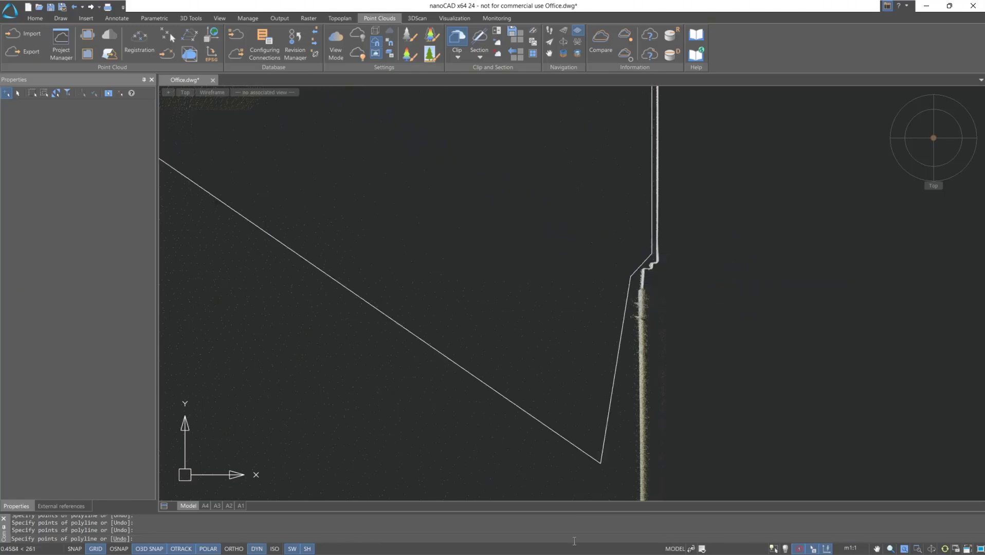
pyautogui.scroll(-3, 605, 396)
pyautogui.scroll(4, 582, 447)
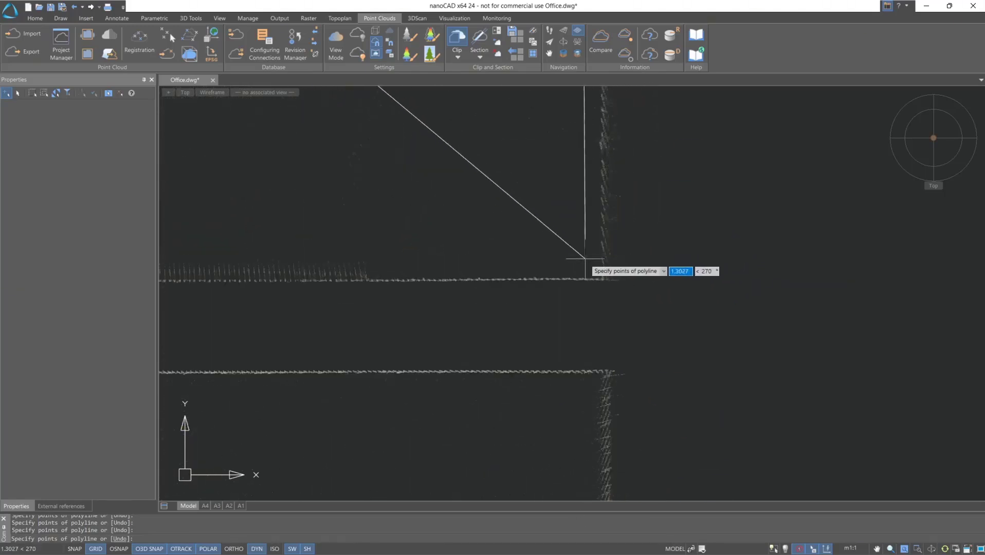
pyautogui.click(585, 259)
# Trace the polygon along the east office's south and west walls and clip away its interior points
pyautogui.scroll(-3, 584, 258)
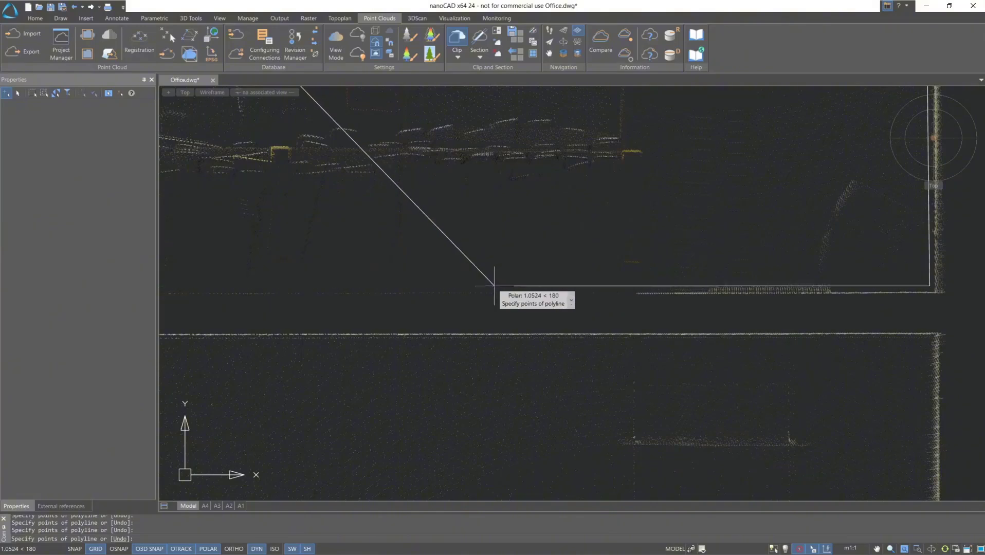
pyautogui.scroll(4, 336, 286)
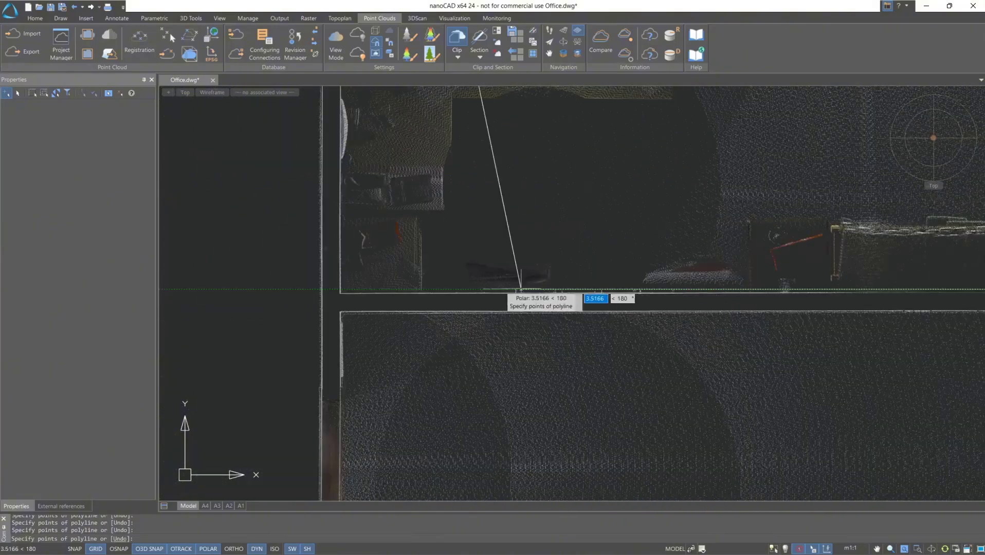
pyautogui.scroll(2, 339, 298)
pyautogui.click(288, 308)
pyautogui.moveTo(307, 322); pyautogui.dragTo(472, 392, button='middle')
pyautogui.scroll(-4, 474, 248)
pyautogui.scroll(5, 380, 431)
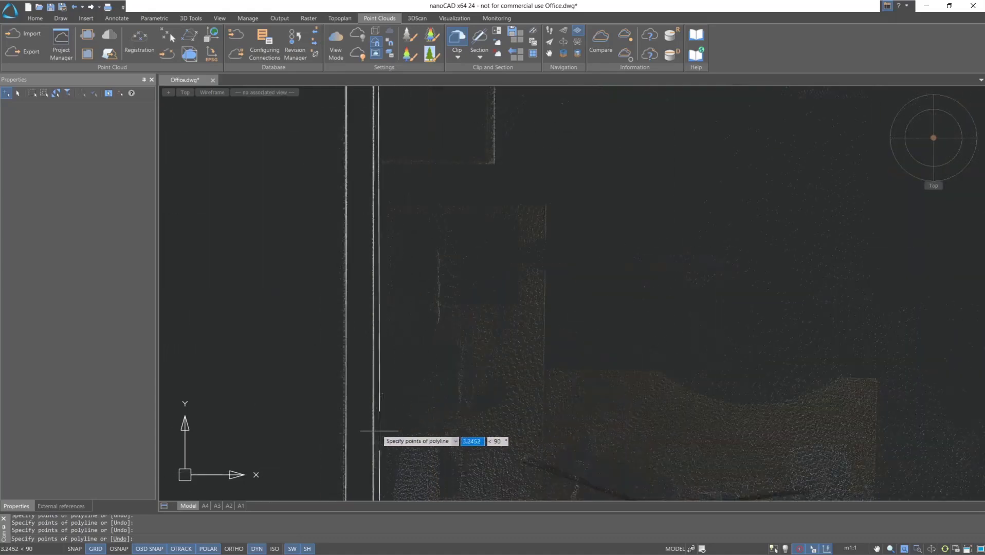
pyautogui.press('Return')
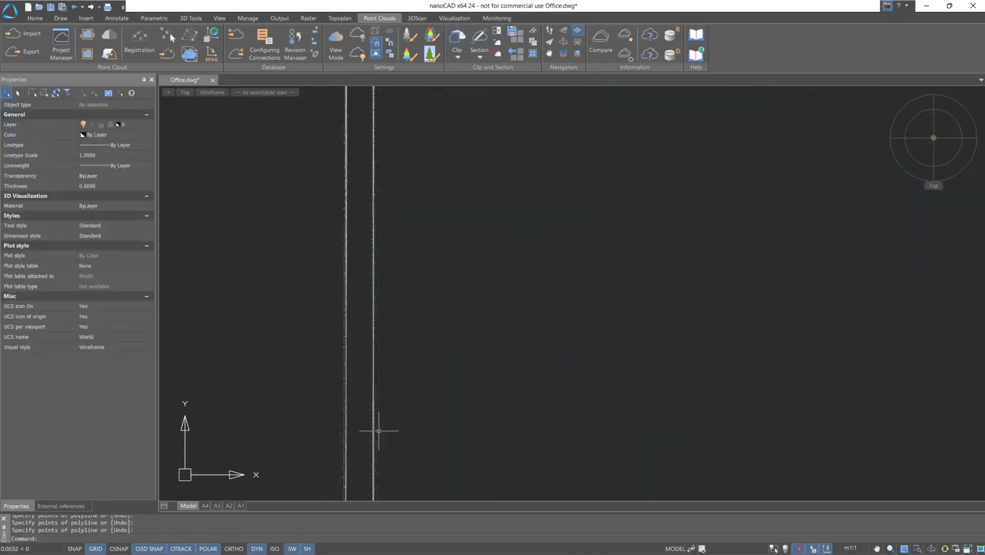
# Trace an inside clip polygon around the south room west of the southeast office and clip away its interior points
pyautogui.scroll(6, 264, 284)
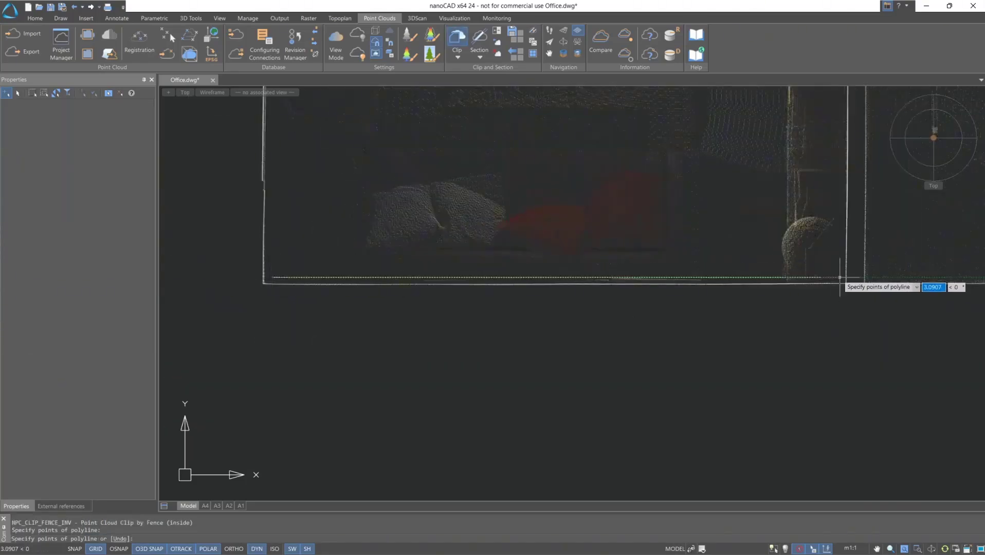
pyautogui.click(839, 277)
pyautogui.scroll(5, 754, 324)
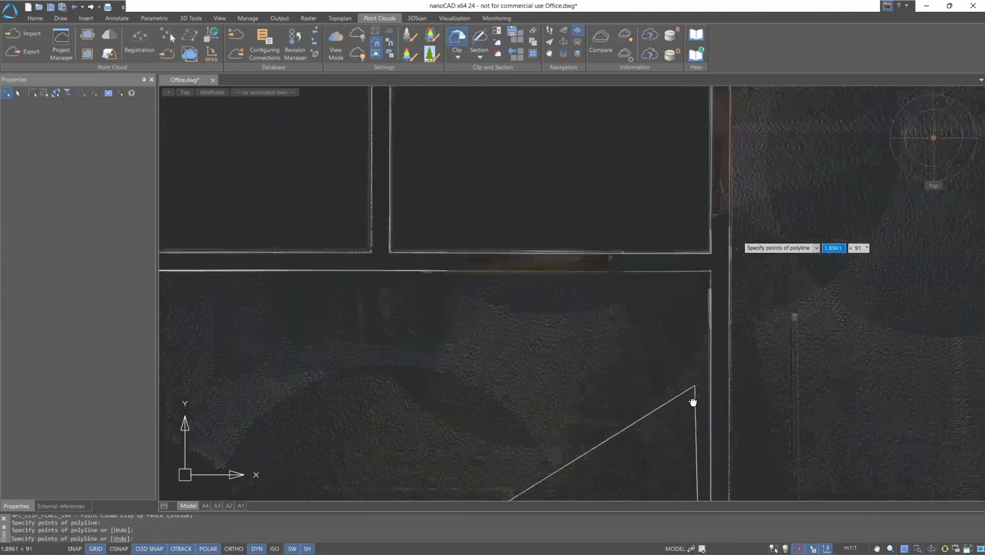
pyautogui.click(702, 278)
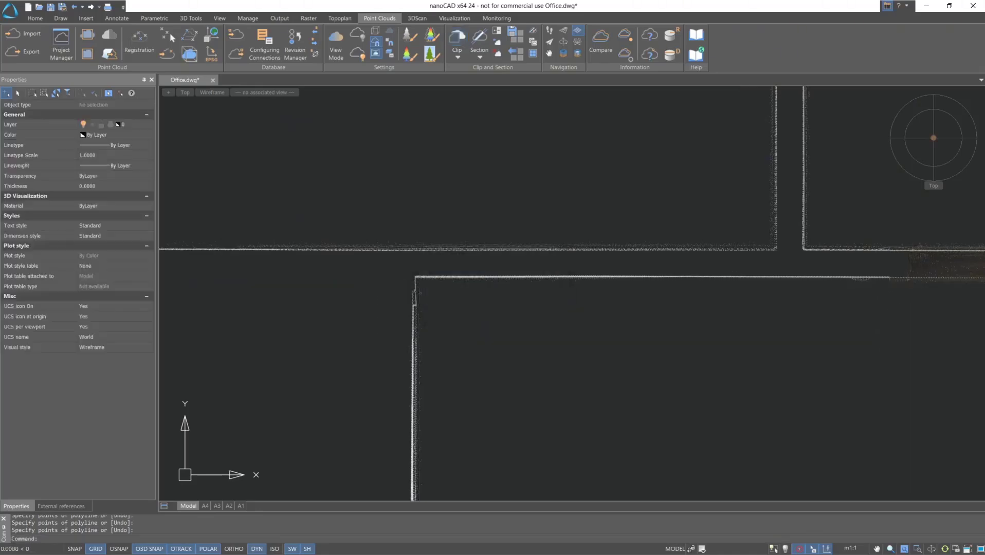
# Start an inside clip polygon at the southeast office's southwest corner and trace its south wall and notch to the east wall
pyautogui.scroll(-6, 357, 246)
pyautogui.scroll(5, 385, 363)
pyautogui.press('Return')
pyautogui.scroll(5, 374, 375)
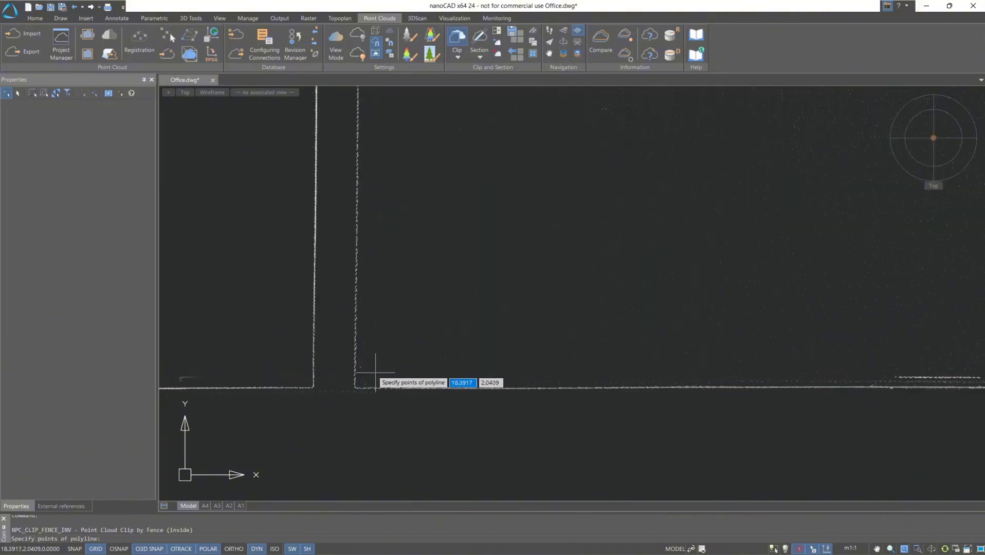
pyautogui.click(375, 375)
pyautogui.scroll(-4, 608, 354)
pyautogui.scroll(5, 597, 380)
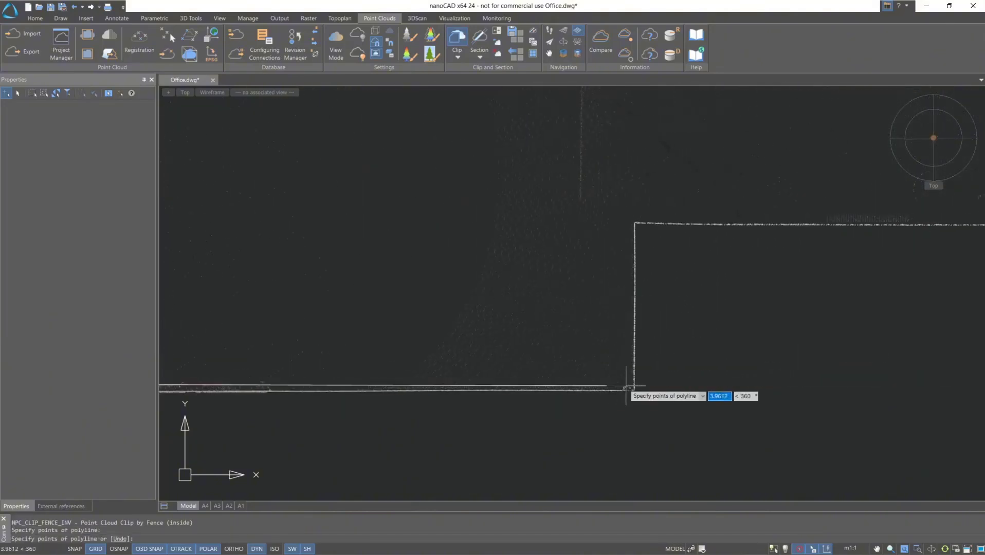
pyautogui.scroll(-3, 725, 219)
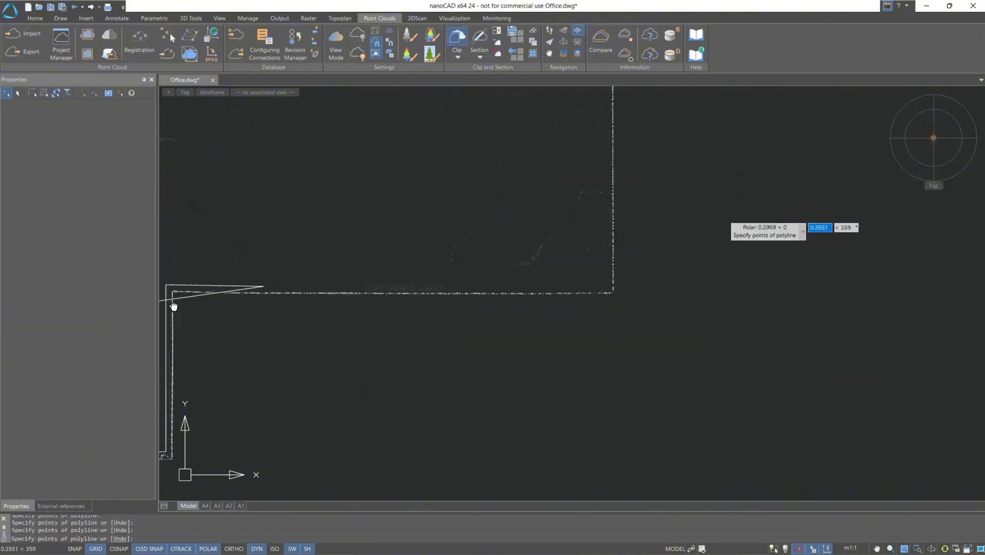
pyautogui.scroll(4, 553, 293)
pyautogui.click(554, 294)
# Continue the polygon up the southeast office's east wall, around its jog, to the northeast corner
pyautogui.scroll(4, 519, 252)
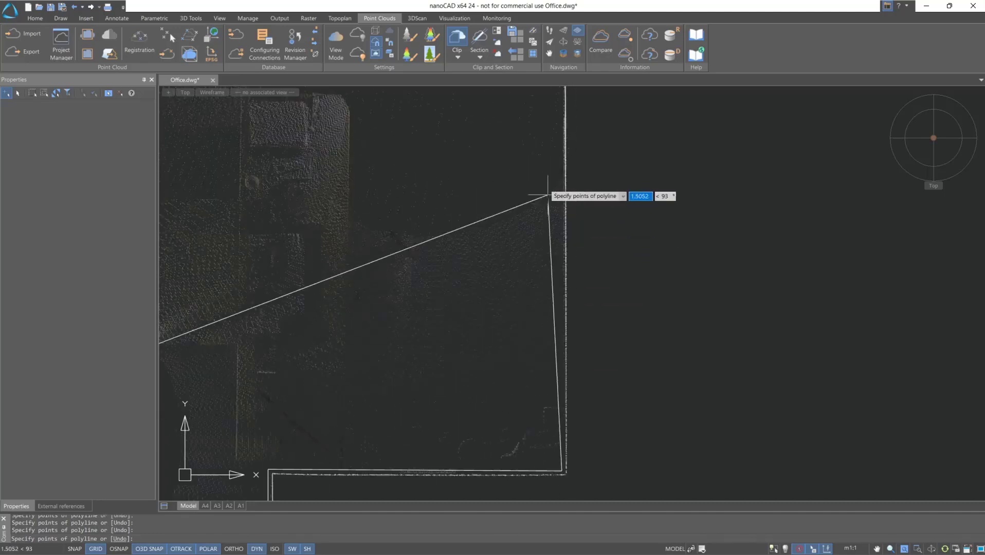
pyautogui.click(561, 251)
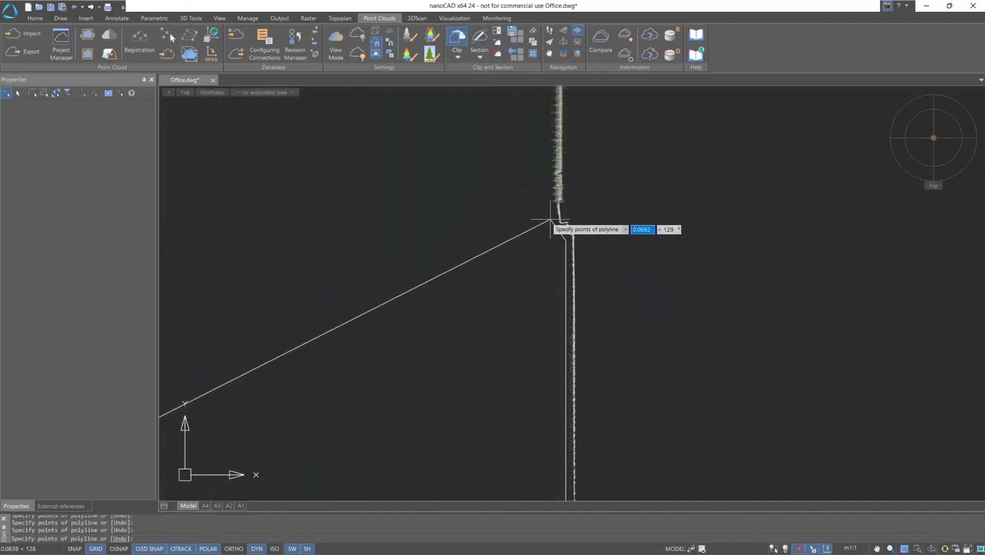
pyautogui.moveTo(549, 220); pyautogui.dragTo(498, 362, button='middle')
pyautogui.moveTo(519, 226); pyautogui.dragTo(508, 345, button='middle')
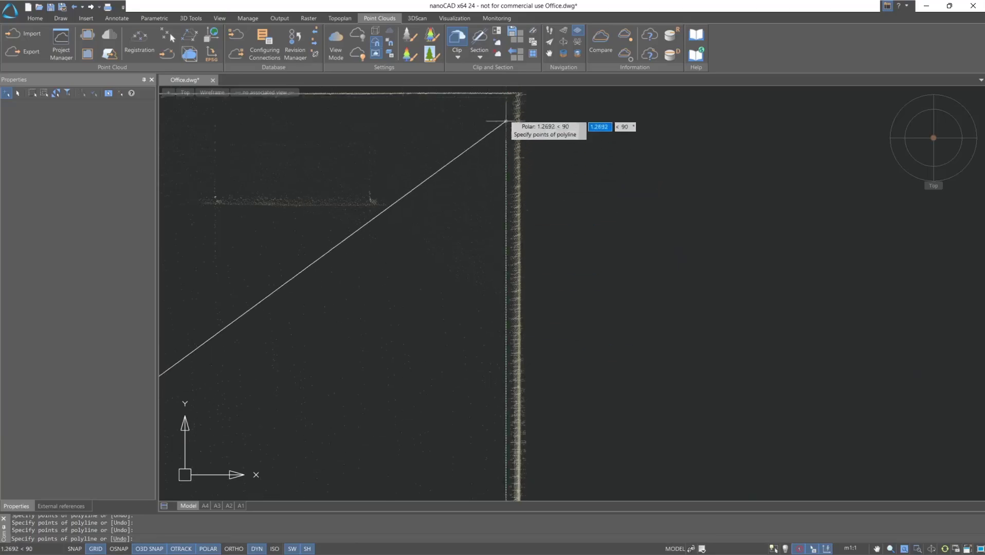
pyautogui.click(506, 101)
# Trace the polygon along the southeast office's north and west walls and clip away its interior points
pyautogui.scroll(-3, 537, 251)
pyautogui.scroll(3, 673, 266)
pyautogui.moveTo(673, 266); pyautogui.dragTo(231, 264, button='middle')
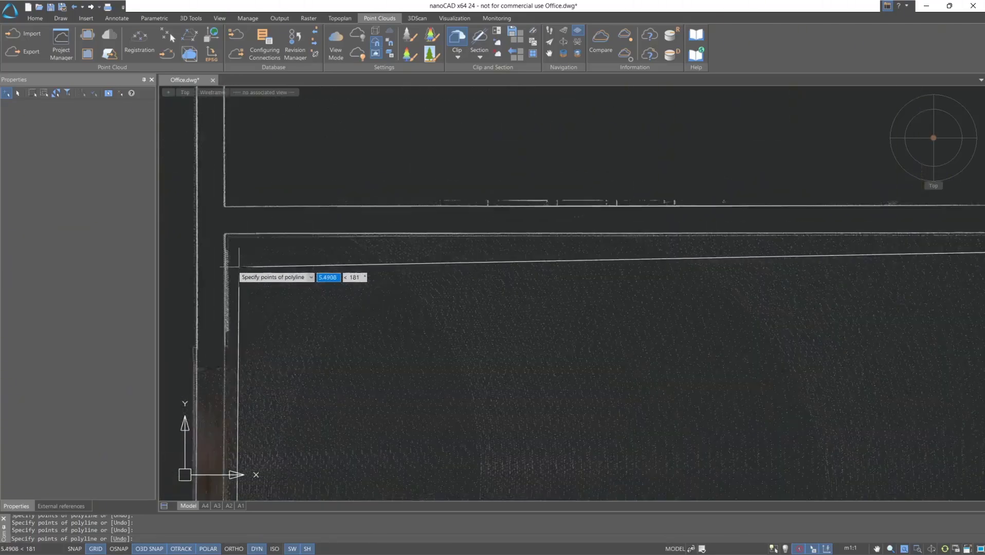
pyautogui.click(231, 252)
pyautogui.scroll(-1, 261, 374)
pyautogui.scroll(5, 303, 356)
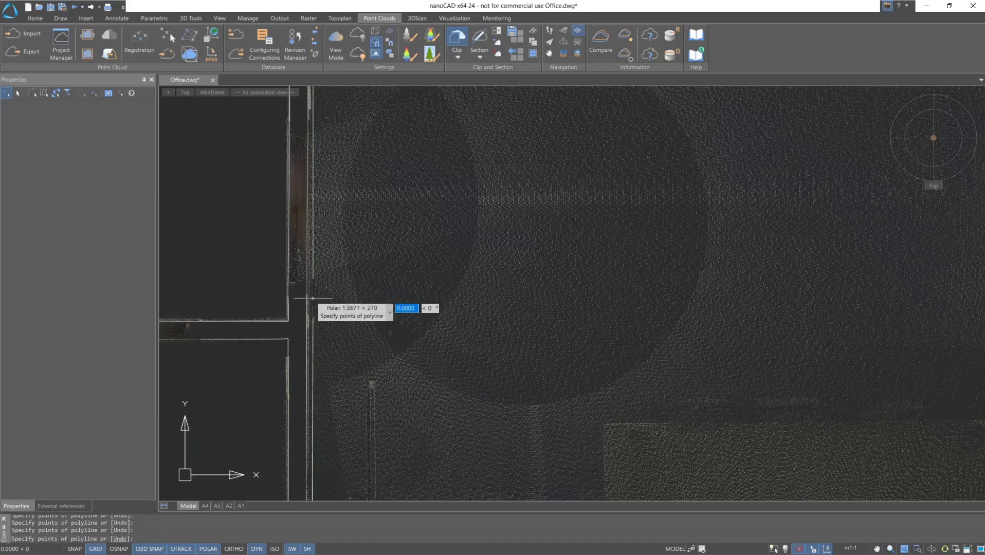
pyautogui.press('Return')
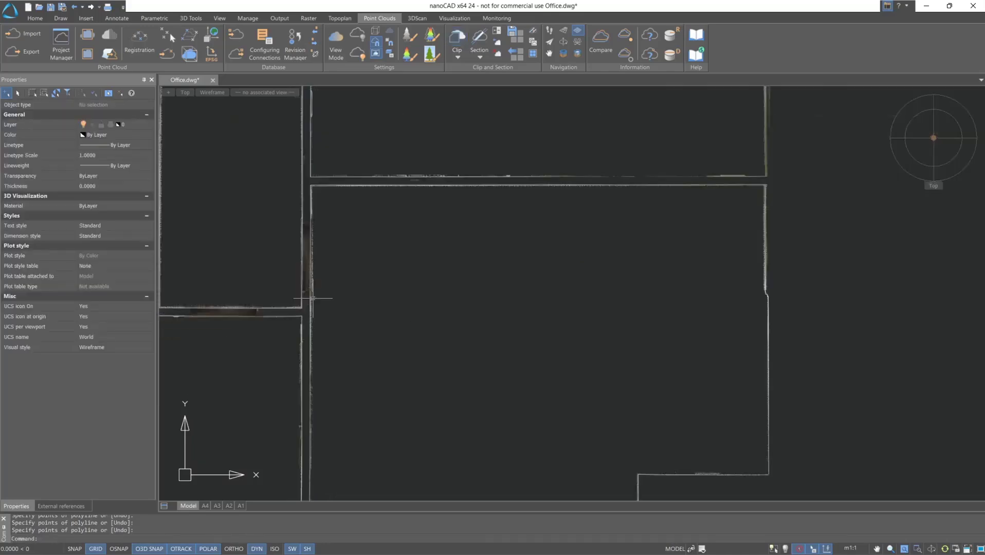
# Create a new point cloud from the current view of the clipped walls and check its NPC file in the Office folder
pyautogui.scroll(-5, 308, 300)
pyautogui.keyDown('shift'); pyautogui.moveTo(309, 301); pyautogui.dragTo(497, 256, button='middle'); pyautogui.keyUp('shift')
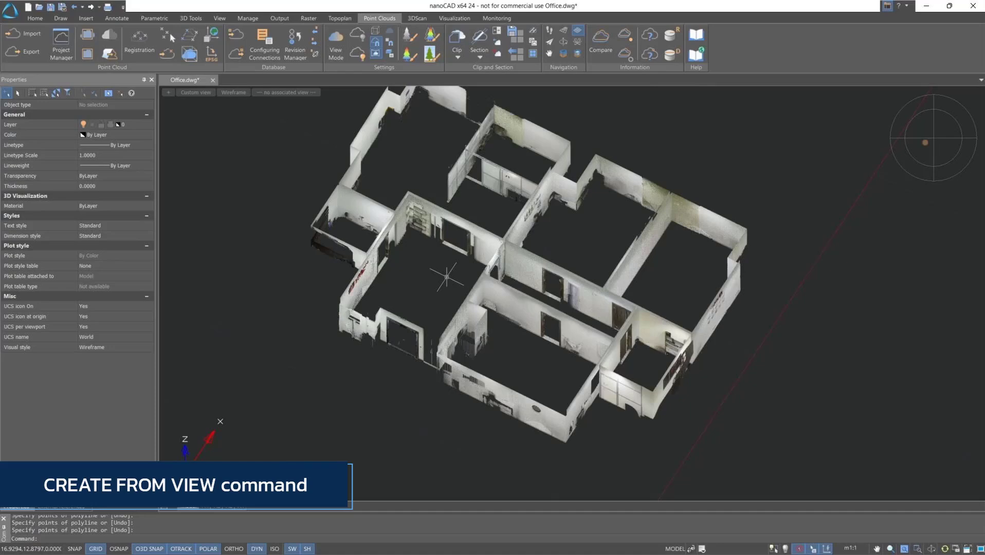
pyautogui.click(93, 61)
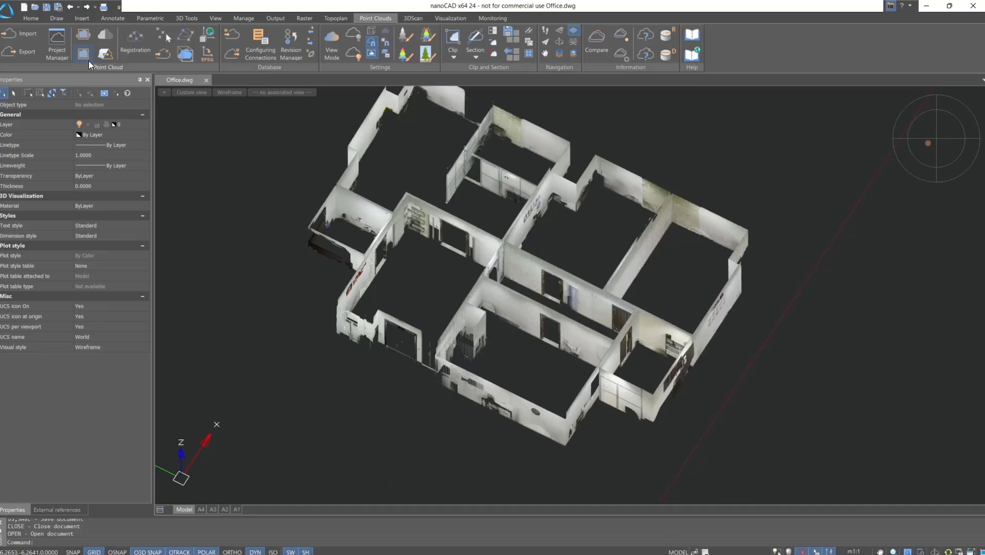
pyautogui.moveTo(984, 129); pyautogui.dragTo(553, 139)
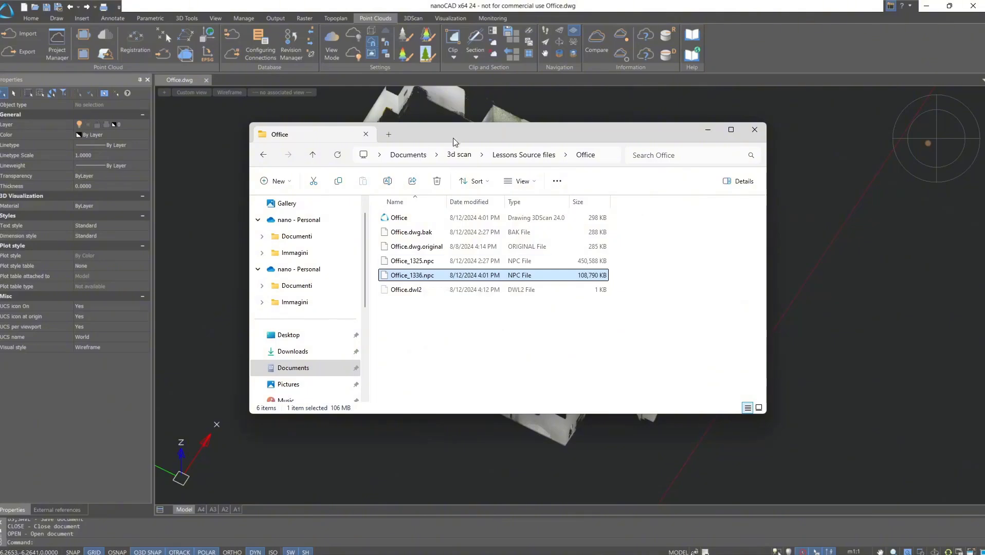
pyautogui.moveTo(452, 138); pyautogui.dragTo(984, 133)
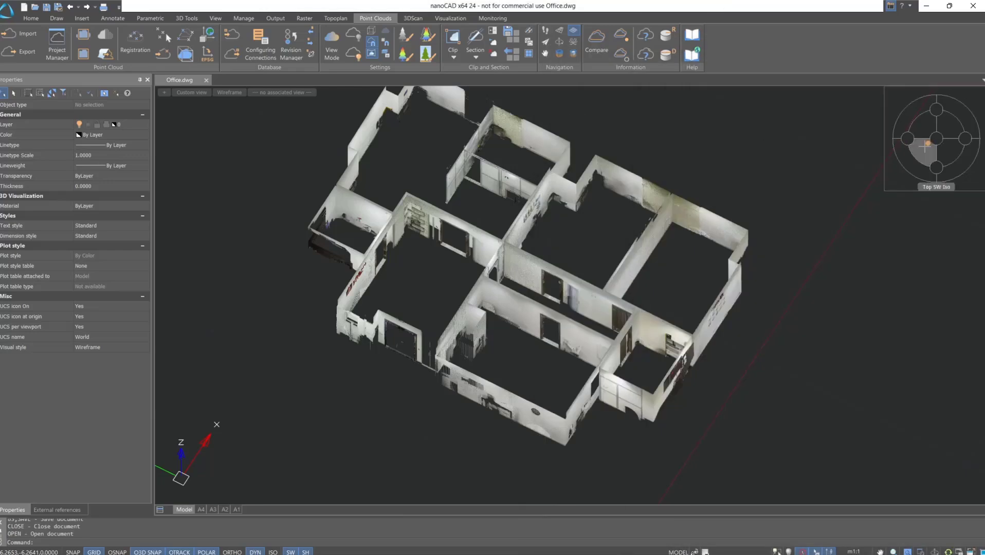
# Set the Top SW Iso view and save the drawing
pyautogui.click(924, 150)
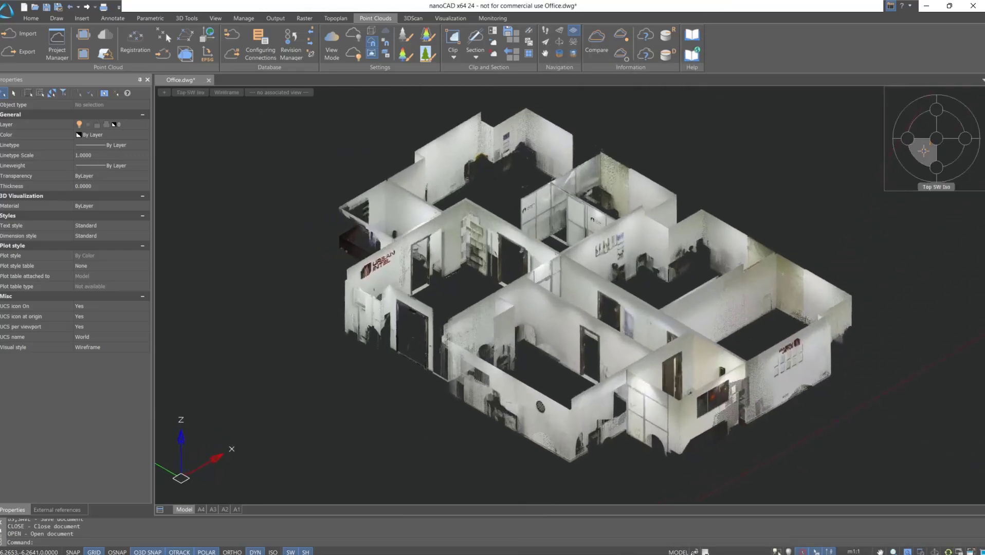
pyautogui.hotkey('ctrl', 's')
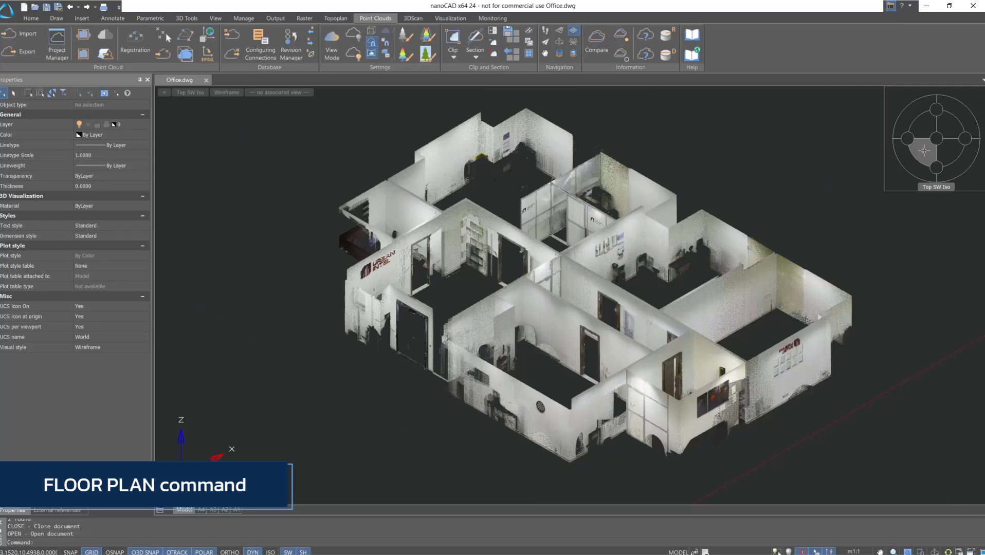
# Run the Floor Plan command to vectorize the office point cloud
pyautogui.click(415, 18)
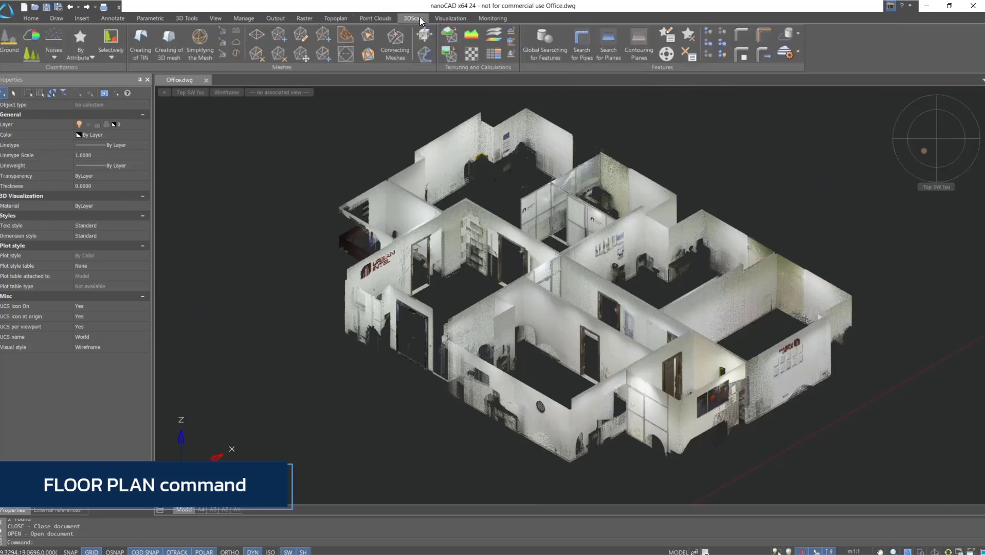
pyautogui.click(798, 51)
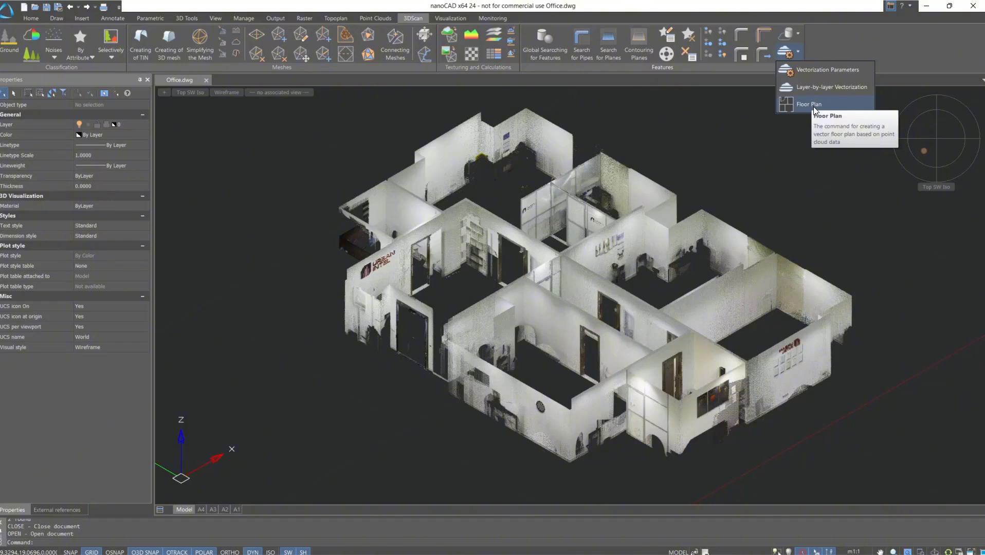
pyautogui.click(813, 105)
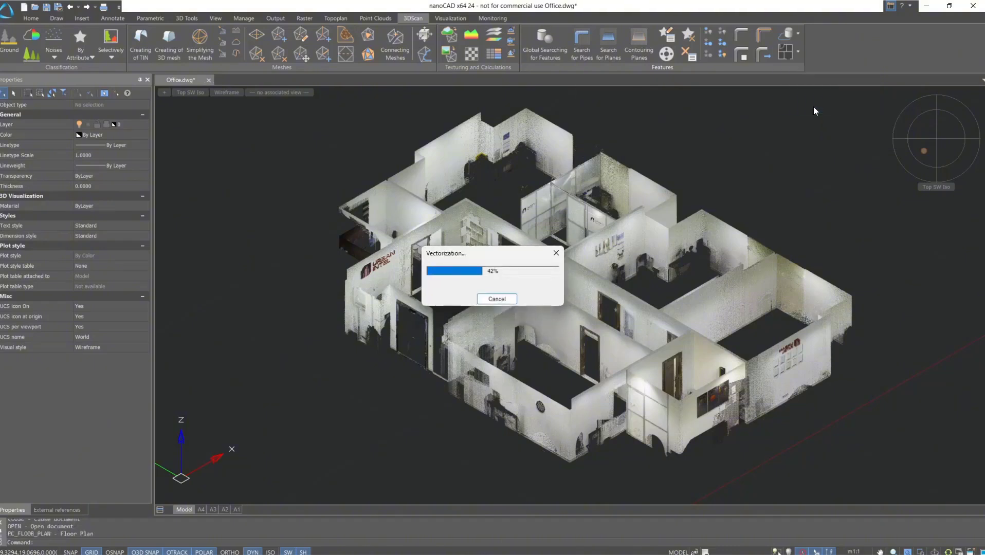
pyautogui.moveTo(688, 139); pyautogui.dragTo(555, 139)
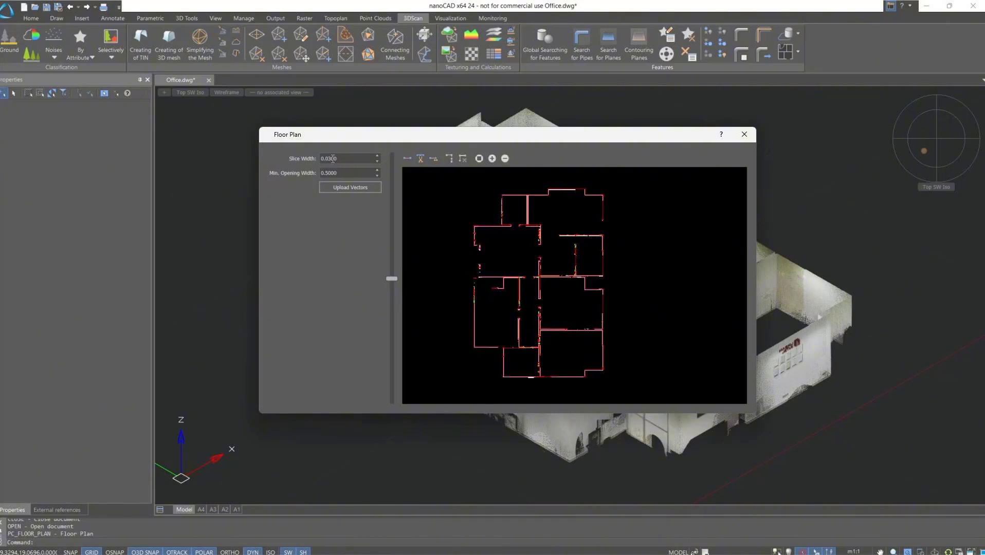
# Set the floor plan's slice width to 0.0800 and move the slice to a lower level
pyautogui.click(329, 159)
pyautogui.click(353, 187)
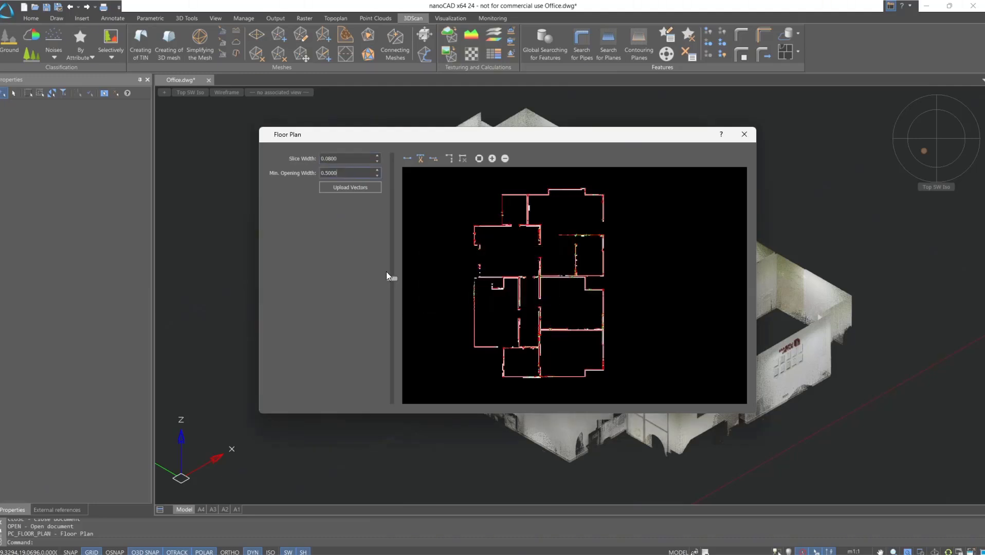
pyautogui.moveTo(390, 278); pyautogui.dragTo(393, 316)
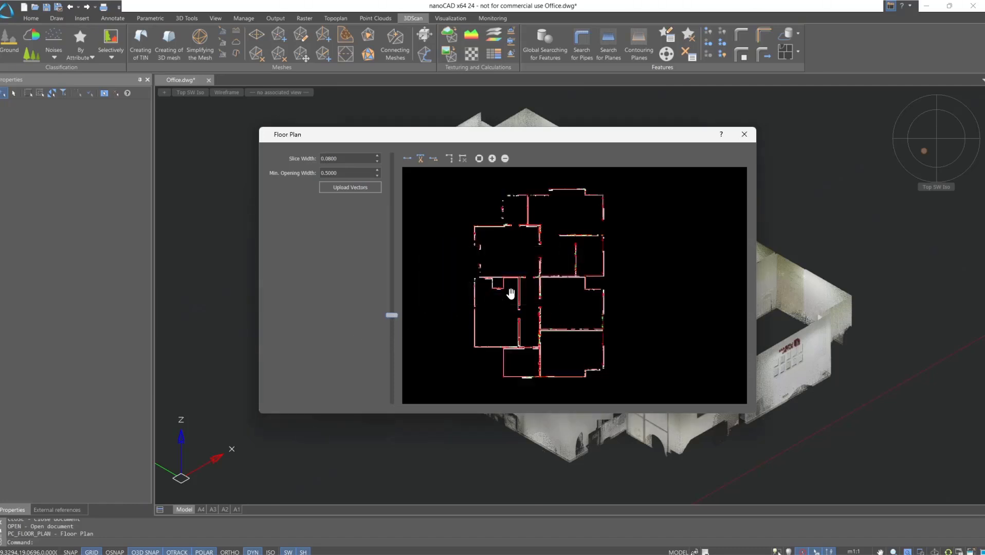
# Join the two vector segments of the southwest office's west wall across the gap between them
pyautogui.scroll(3, 492, 282)
pyautogui.scroll(4, 492, 282)
pyautogui.scroll(2, 468, 259)
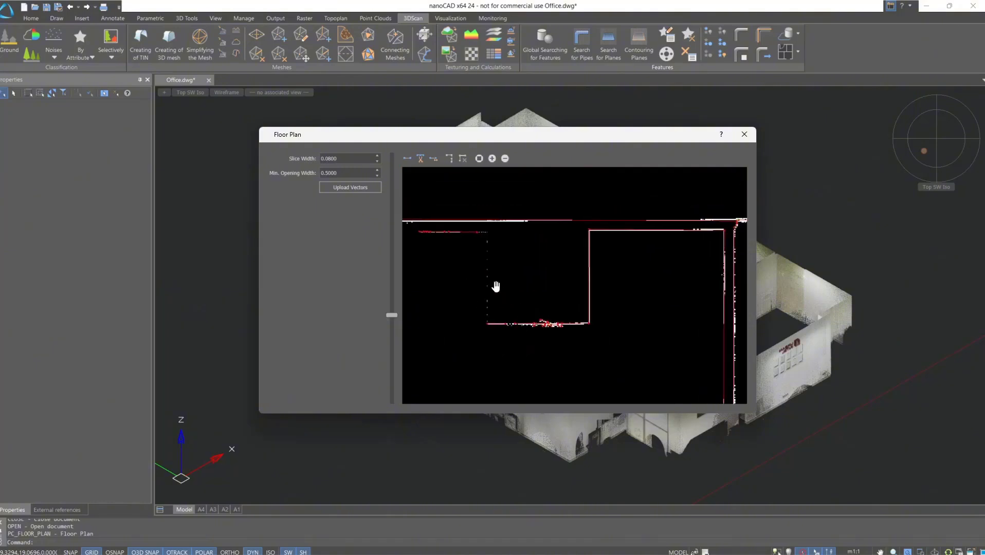
pyautogui.scroll(3, 649, 293)
pyautogui.scroll(2, 586, 257)
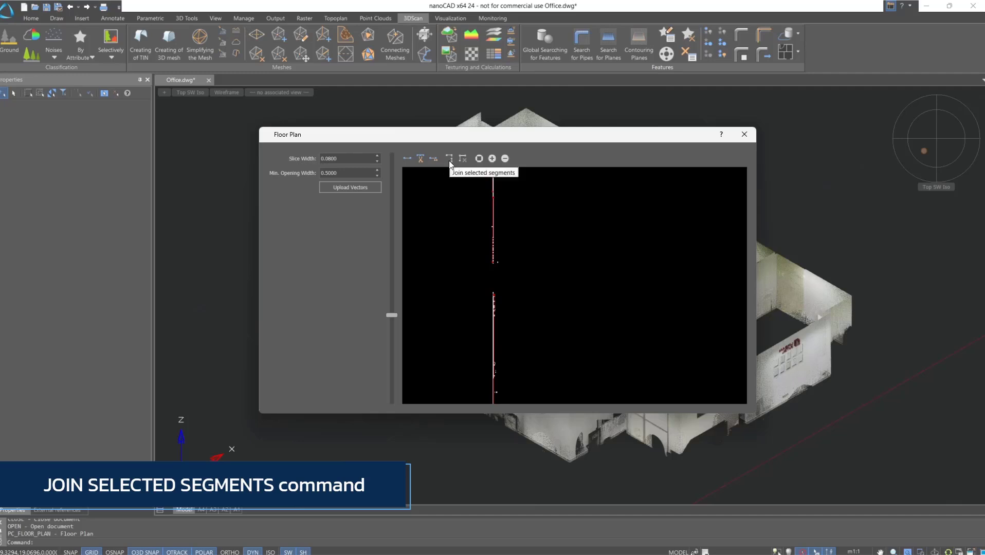
pyautogui.click(493, 242)
pyautogui.click(493, 323)
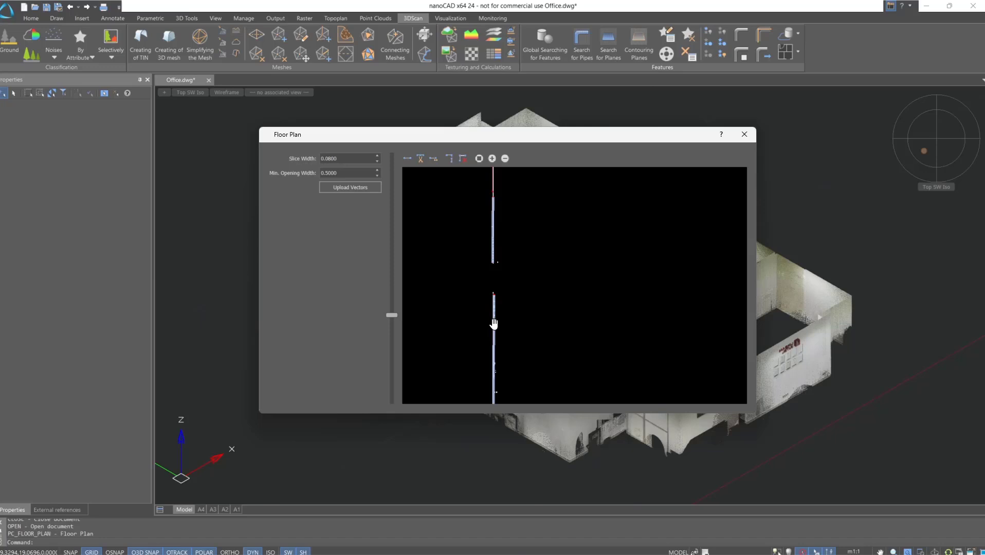
pyautogui.click(449, 159)
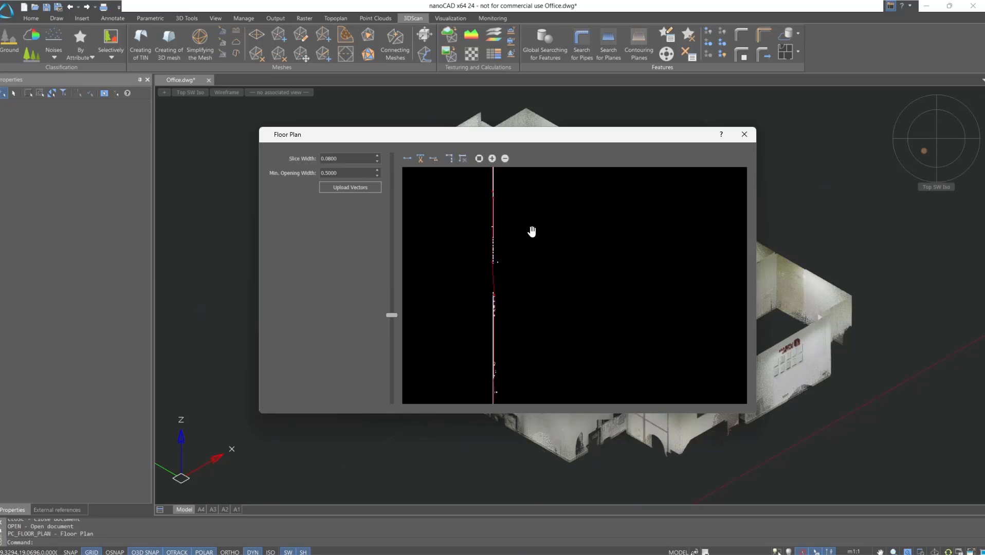
# Delete the stray slanted vector beside the horizontal wall of the southwest office's notch
pyautogui.moveTo(536, 227); pyautogui.dragTo(534, 276)
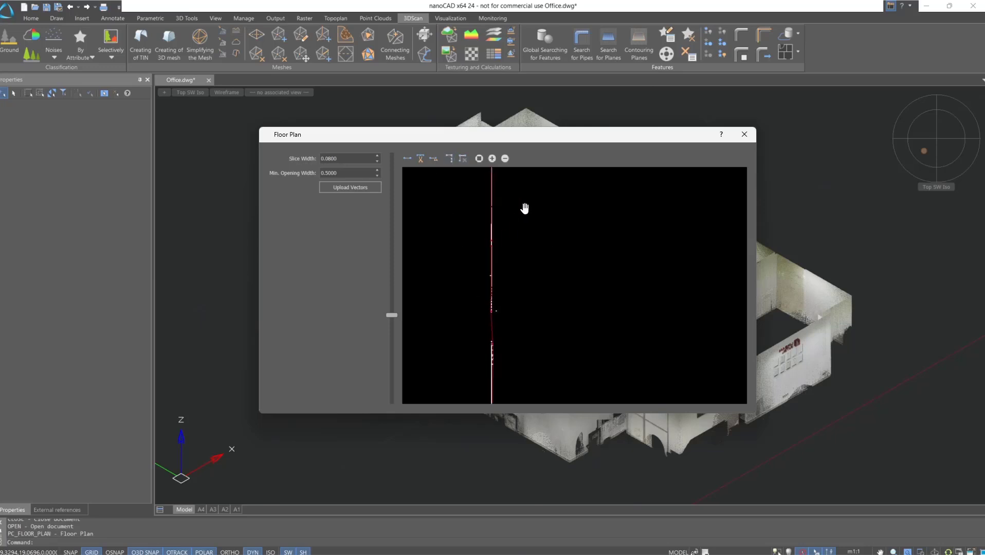
pyautogui.moveTo(582, 187); pyautogui.dragTo(524, 367)
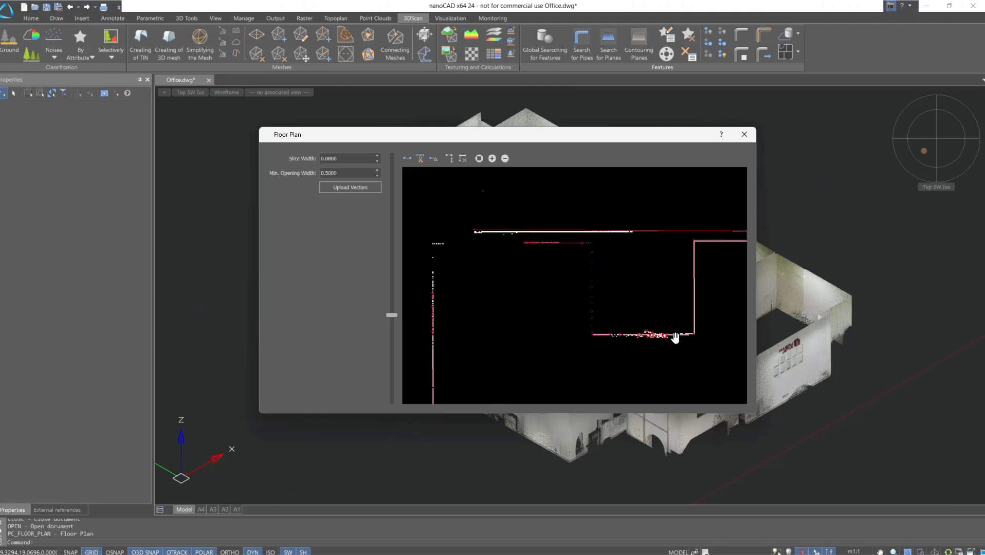
pyautogui.scroll(3, 663, 336)
pyautogui.scroll(2, 640, 329)
pyautogui.click(630, 325)
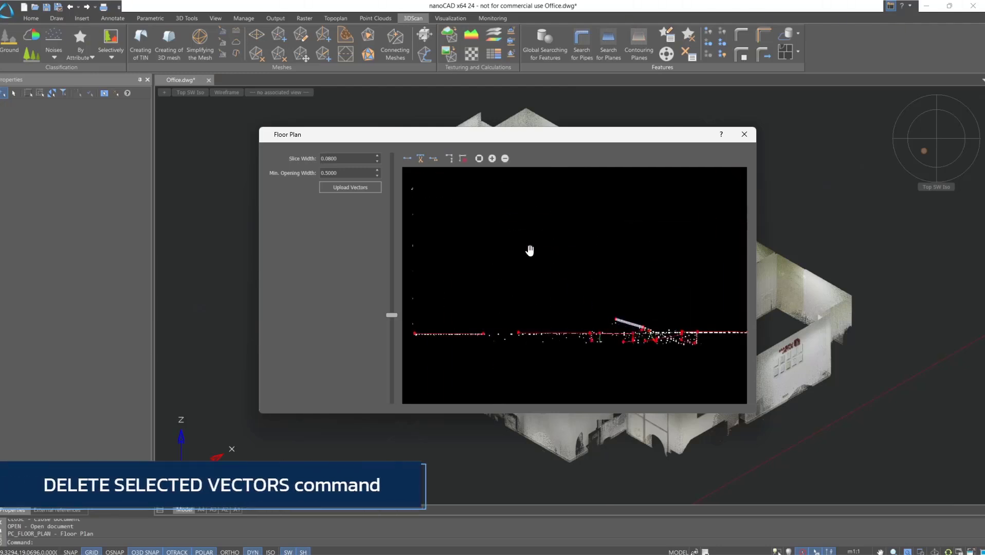
pyautogui.click(463, 159)
# Draw a short vertical segment by two points along the undetected west wall of the southwest office's notch
pyautogui.moveTo(473, 194)
pyautogui.mouseDown()
pyautogui.moveTo(602, 327)
pyautogui.moveTo(523, 292)
pyautogui.mouseUp()
pyautogui.scroll(-2, 592, 317)
pyautogui.scroll(-1, 592, 317)
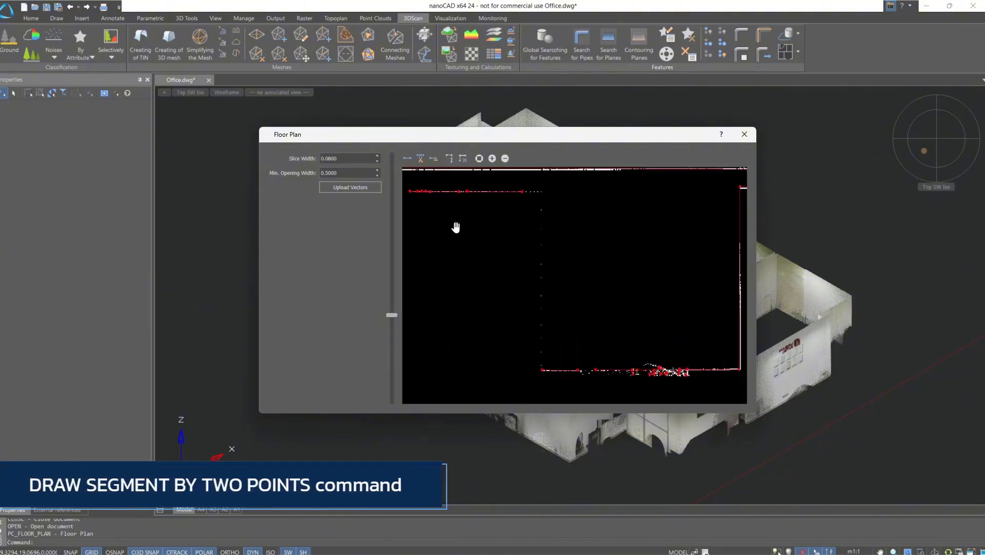
pyautogui.click(407, 159)
pyautogui.click(541, 279)
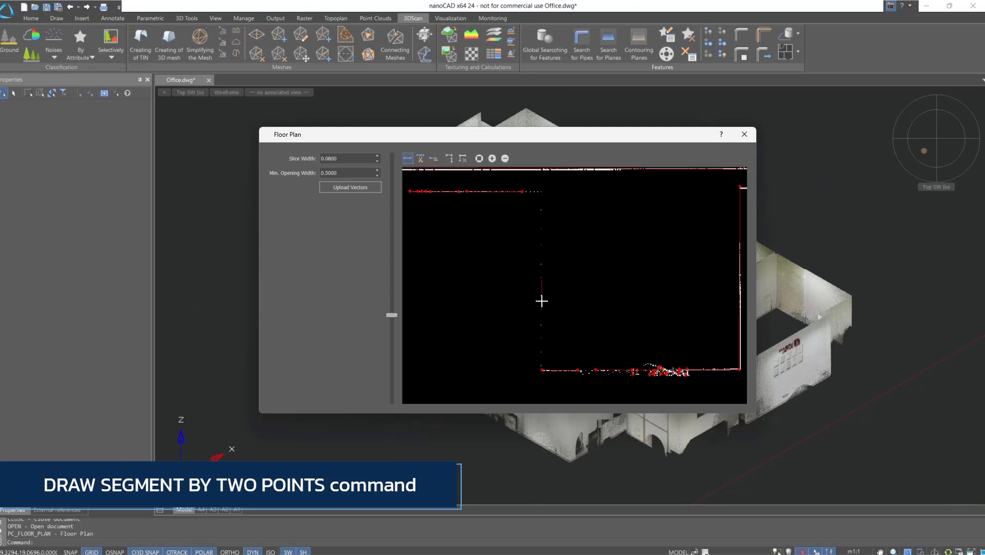
pyautogui.click(541, 296)
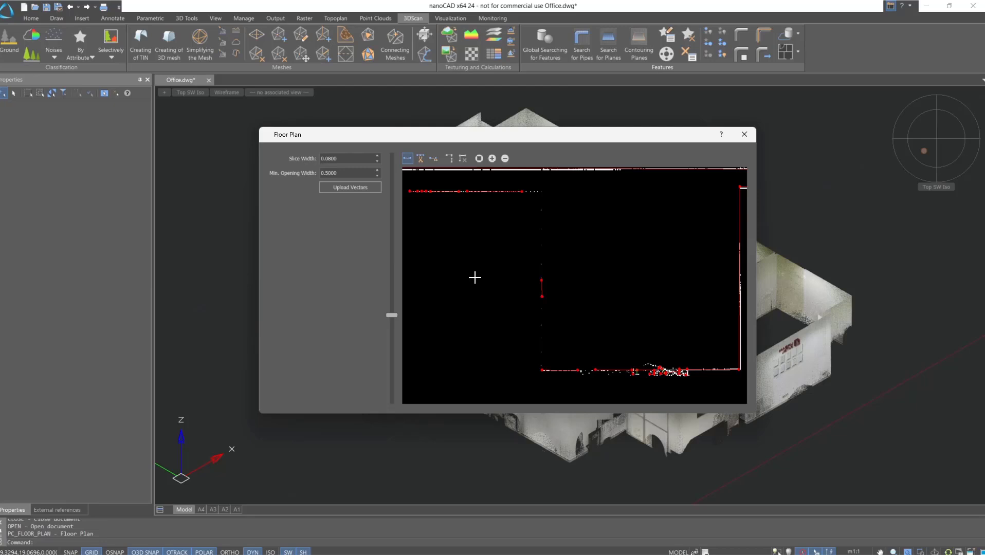
# Upload the floor plan vectors to the drawing and hide the point cloud
pyautogui.click(368, 188)
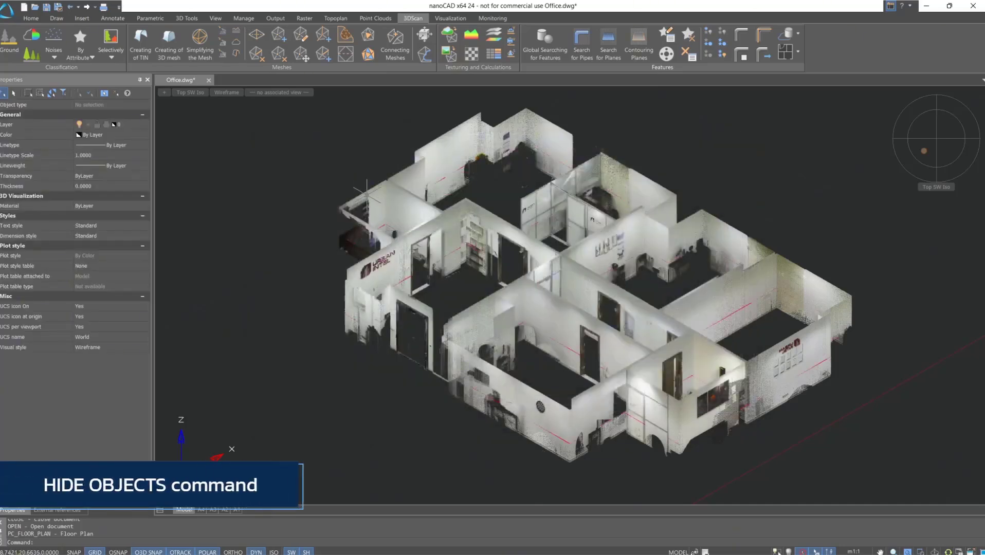
pyautogui.click(366, 191)
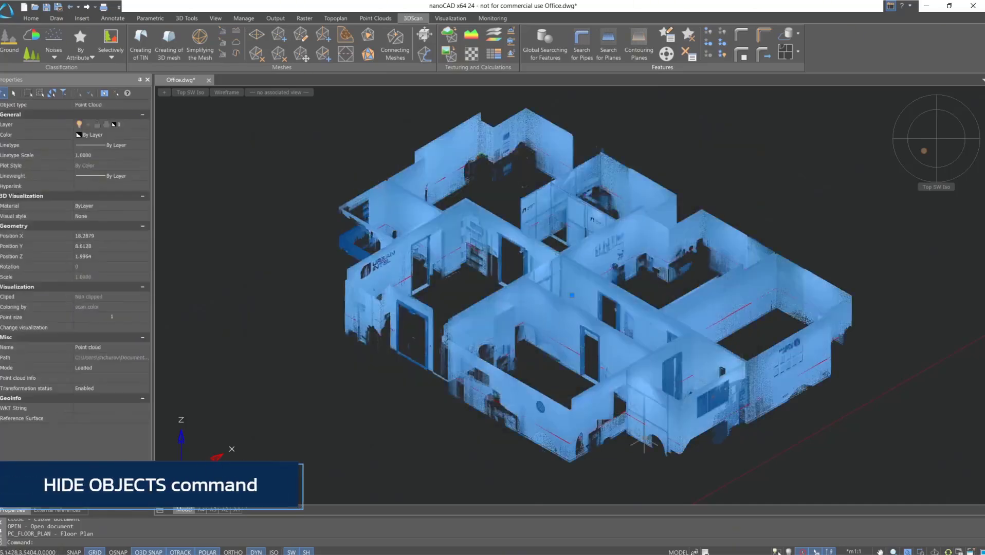
pyautogui.click(788, 550)
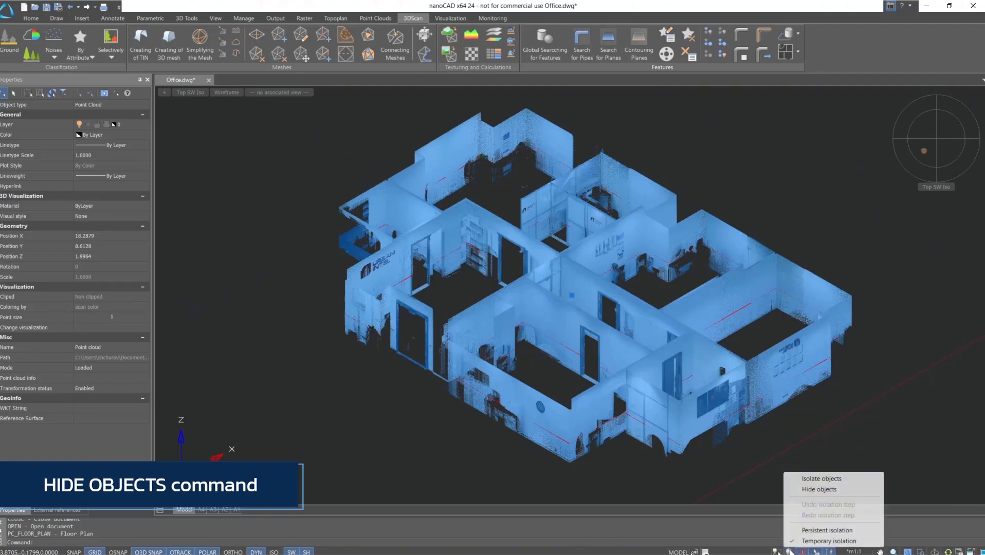
pyautogui.click(814, 492)
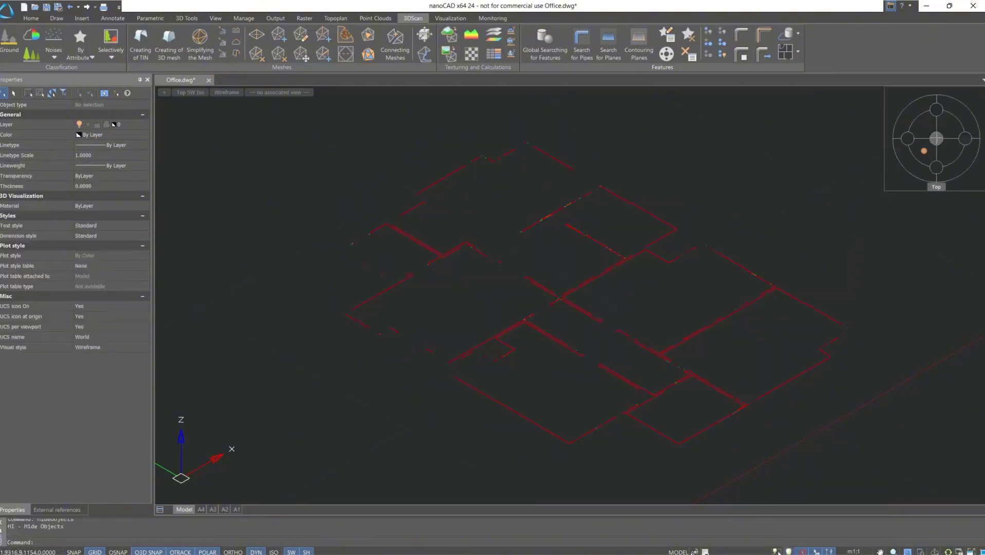
# In top view, select the vectors along the north wall above the eastern partition and filter the selection to Line objects only
pyautogui.click(936, 138)
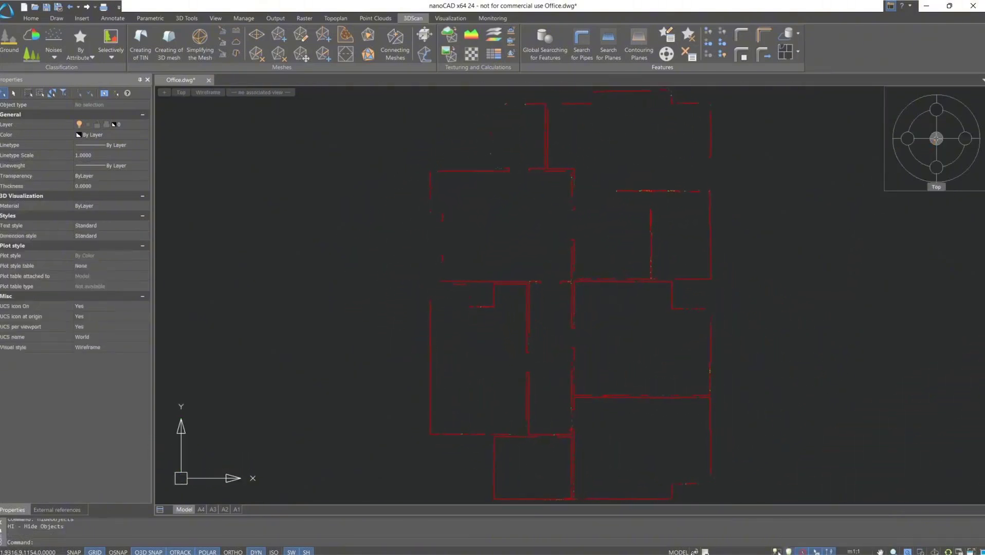
pyautogui.scroll(5, 719, 193)
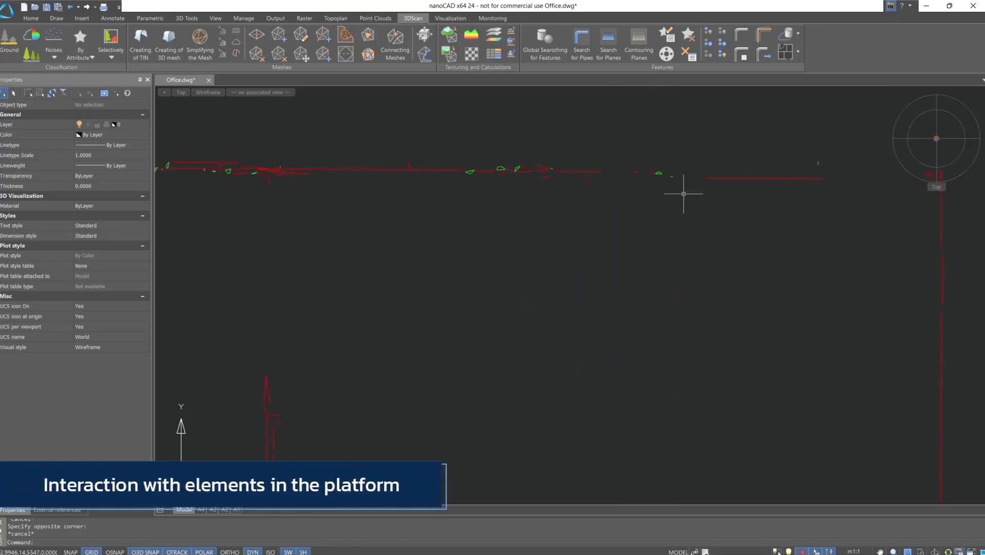
pyautogui.click(675, 235)
pyautogui.click(444, 136)
pyautogui.click(143, 105)
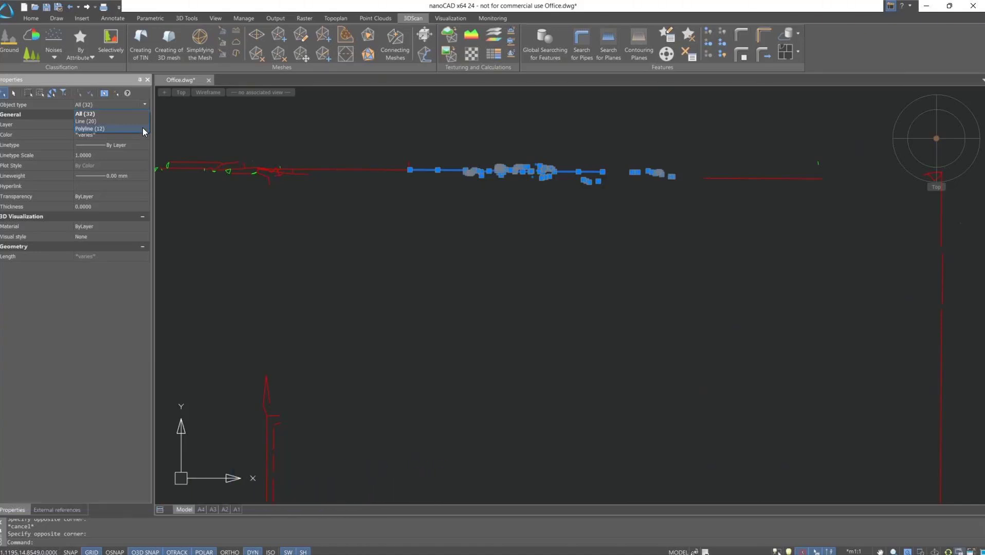
pyautogui.click(134, 121)
pyautogui.scroll(5, 420, 144)
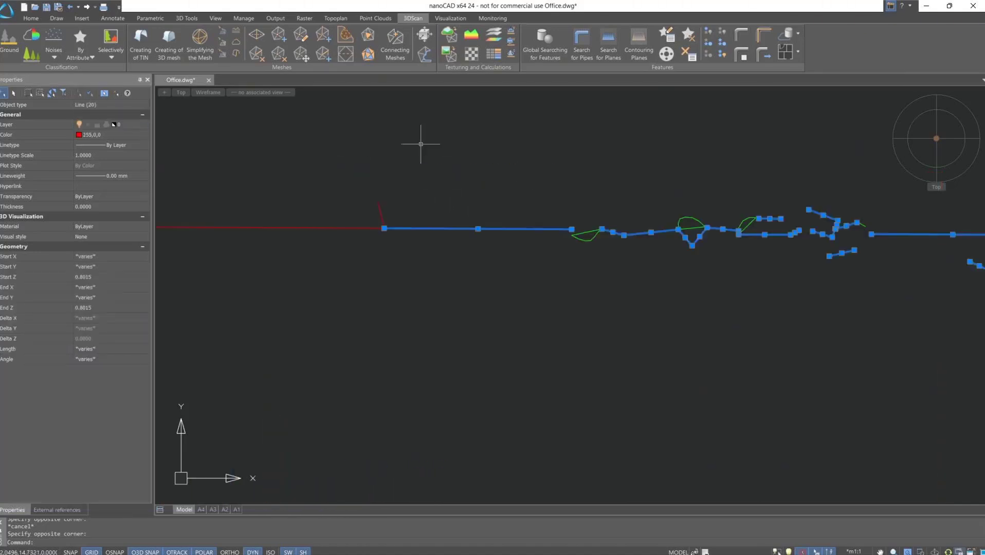
pyautogui.moveTo(670, 176); pyautogui.dragTo(433, 173, button='middle')
pyautogui.press('Escape')
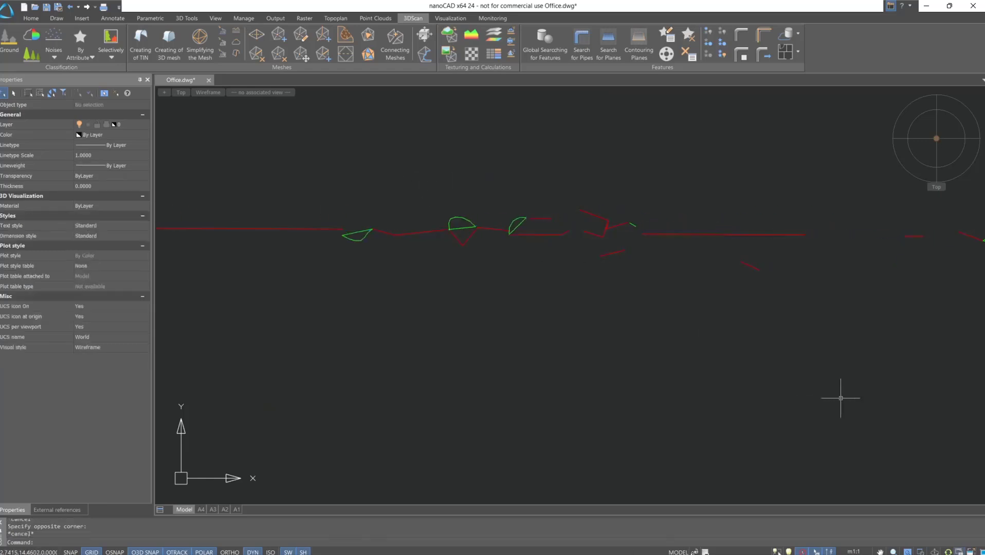
# Erase only the green closed polylines among the vectors along the same wall, keeping its lines, and return to the full top view
pyautogui.moveTo(841, 398); pyautogui.dragTo(319, 149)
pyautogui.click(116, 106)
pyautogui.click(89, 122)
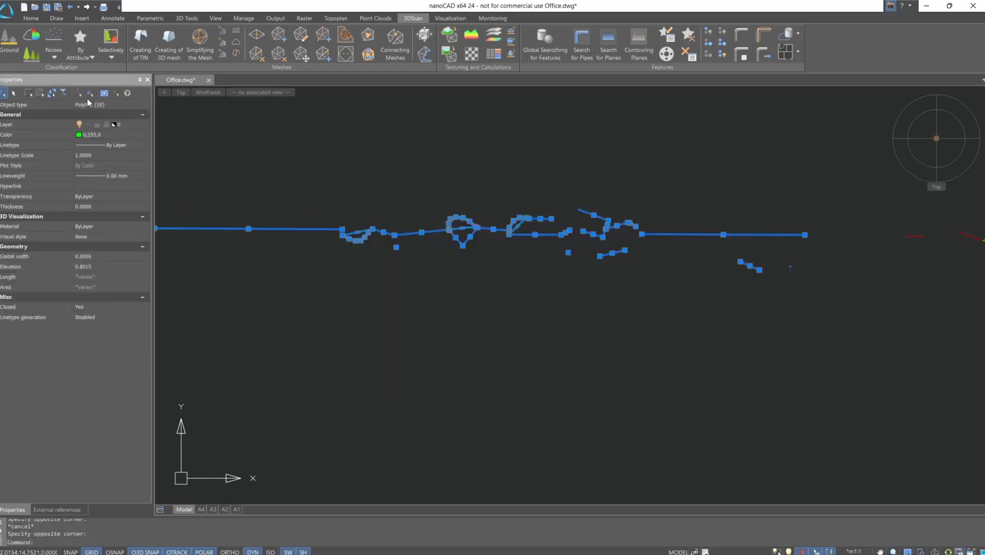
pyautogui.write('e')
pyautogui.press('Return')
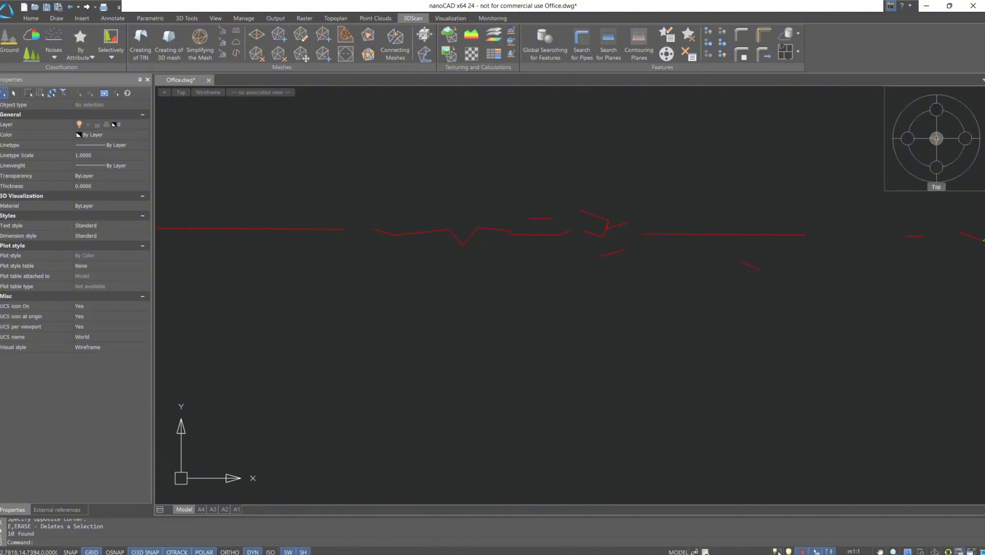
pyautogui.click(936, 139)
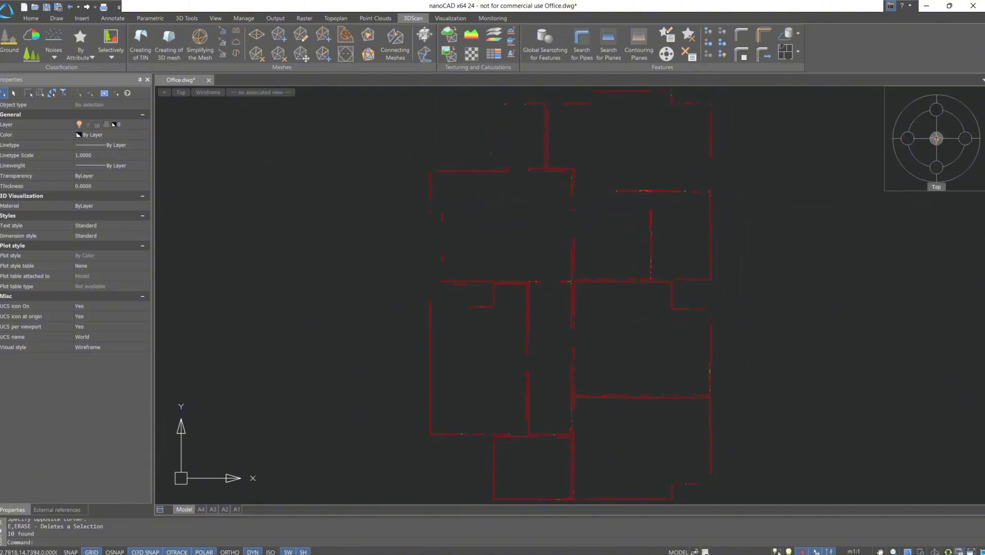